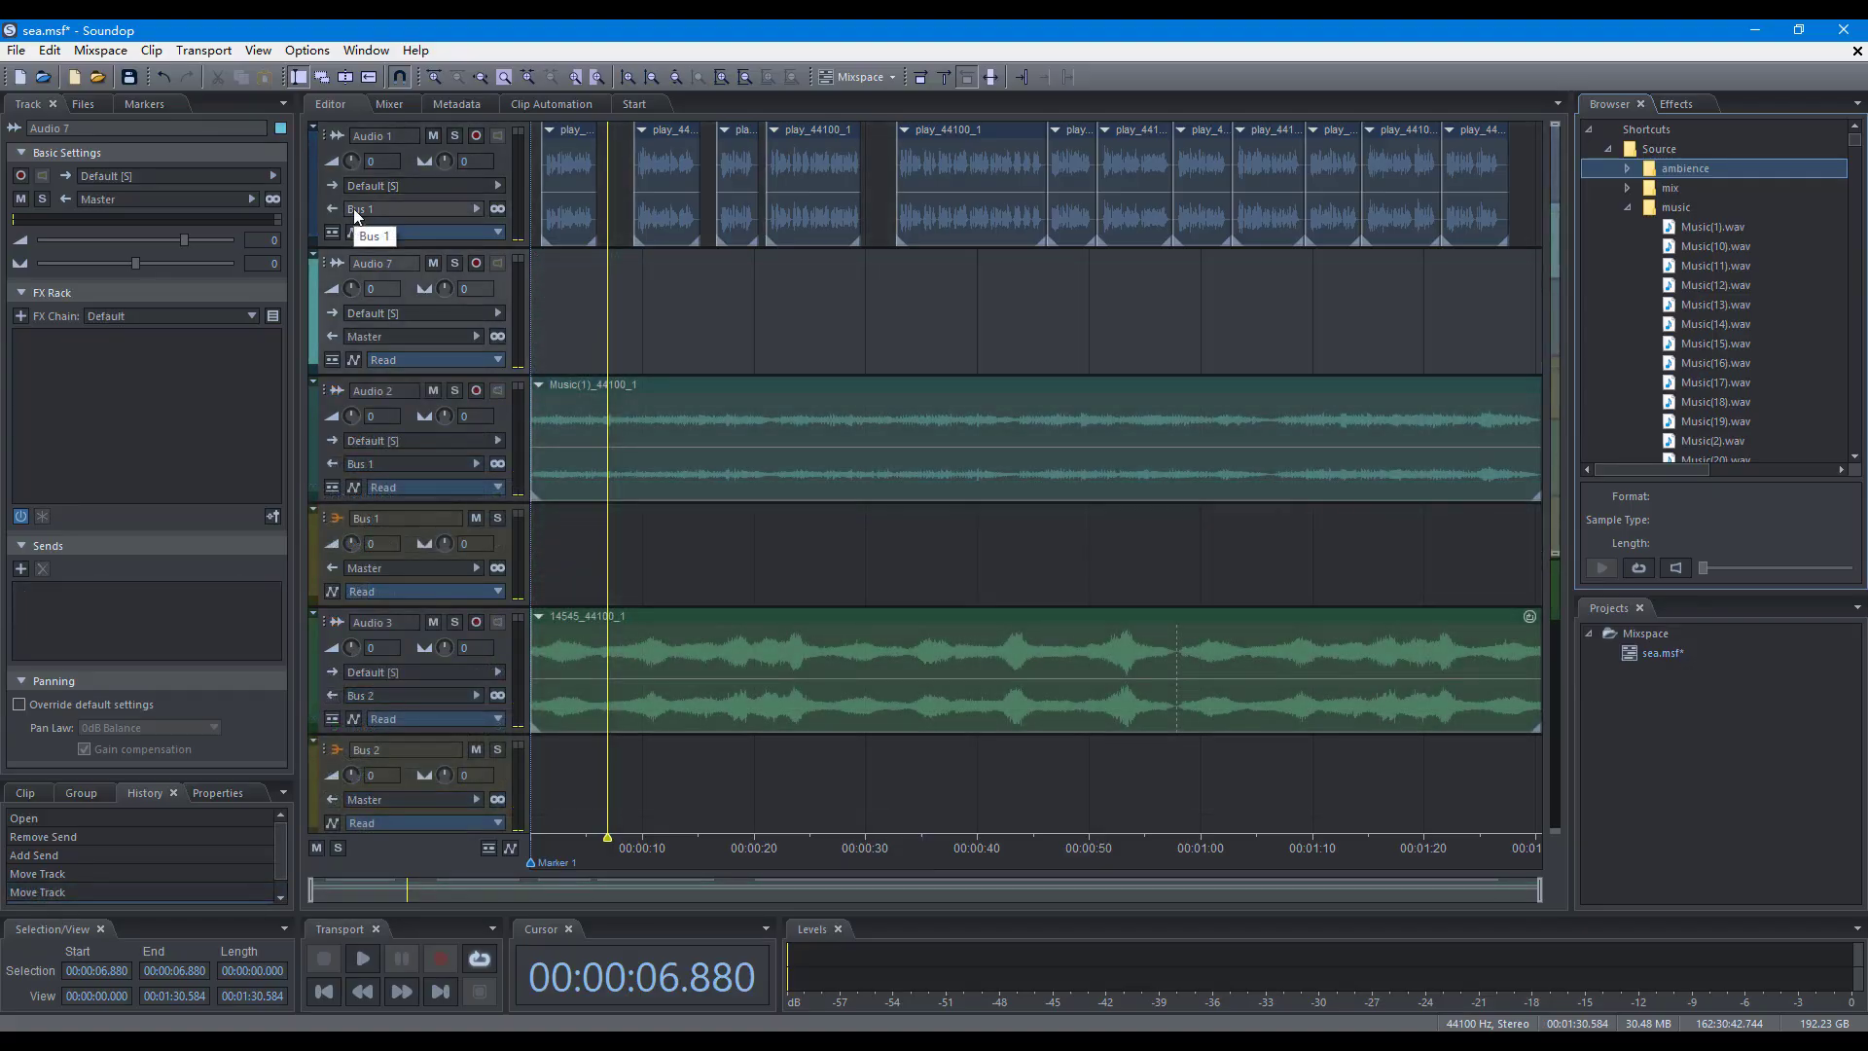
pyautogui.click(113, 52)
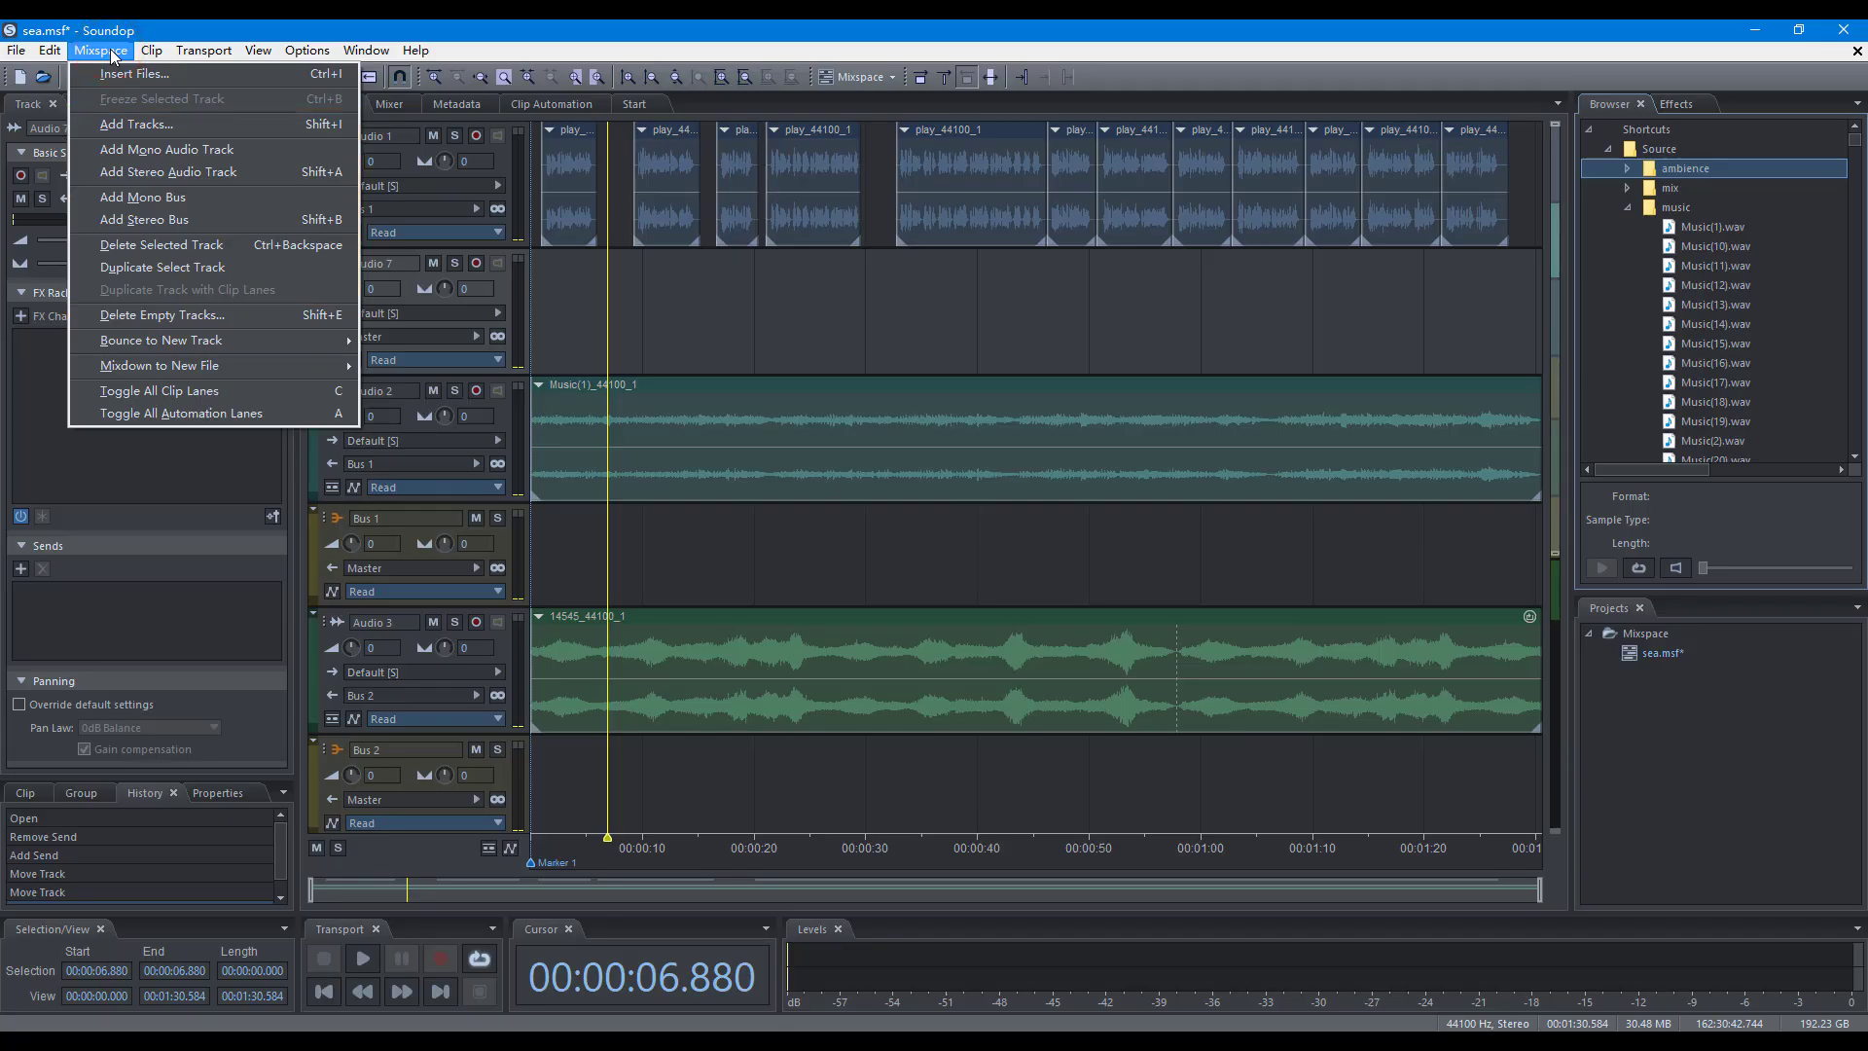
pyautogui.rightClick(504, 289)
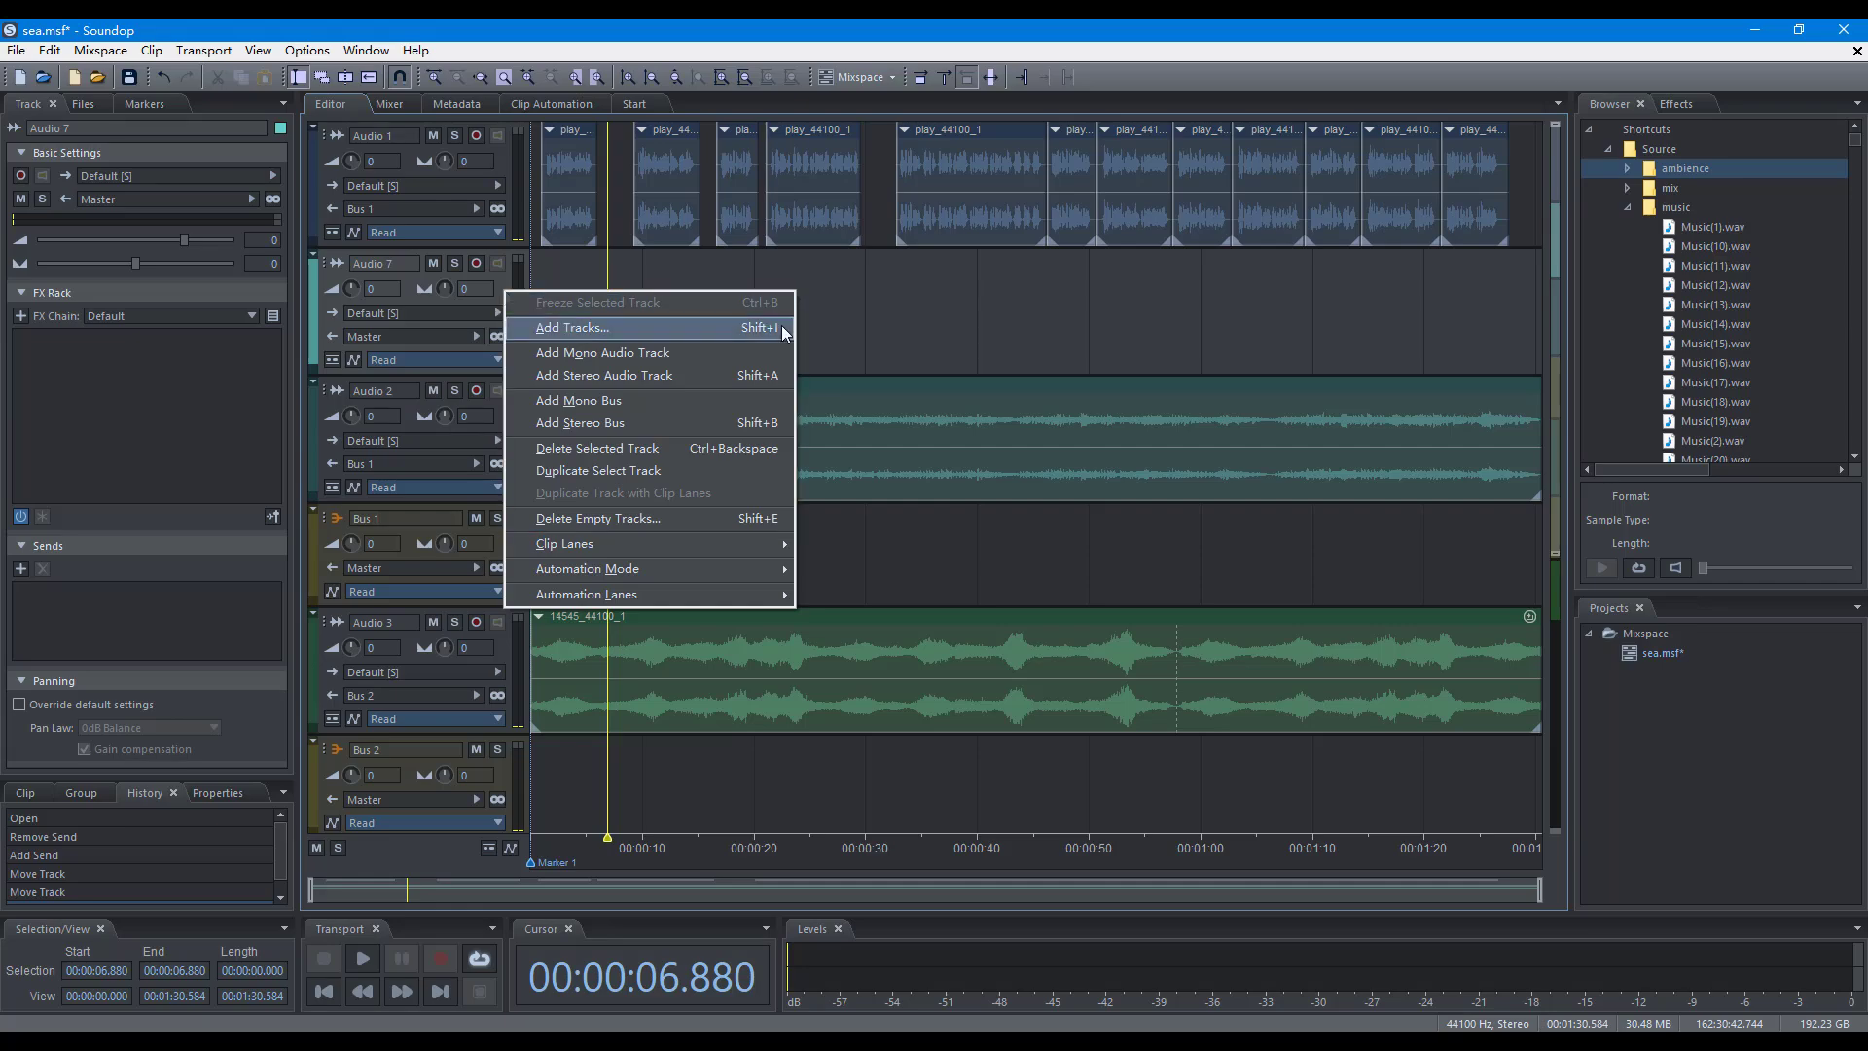
pyautogui.rightClick(862, 346)
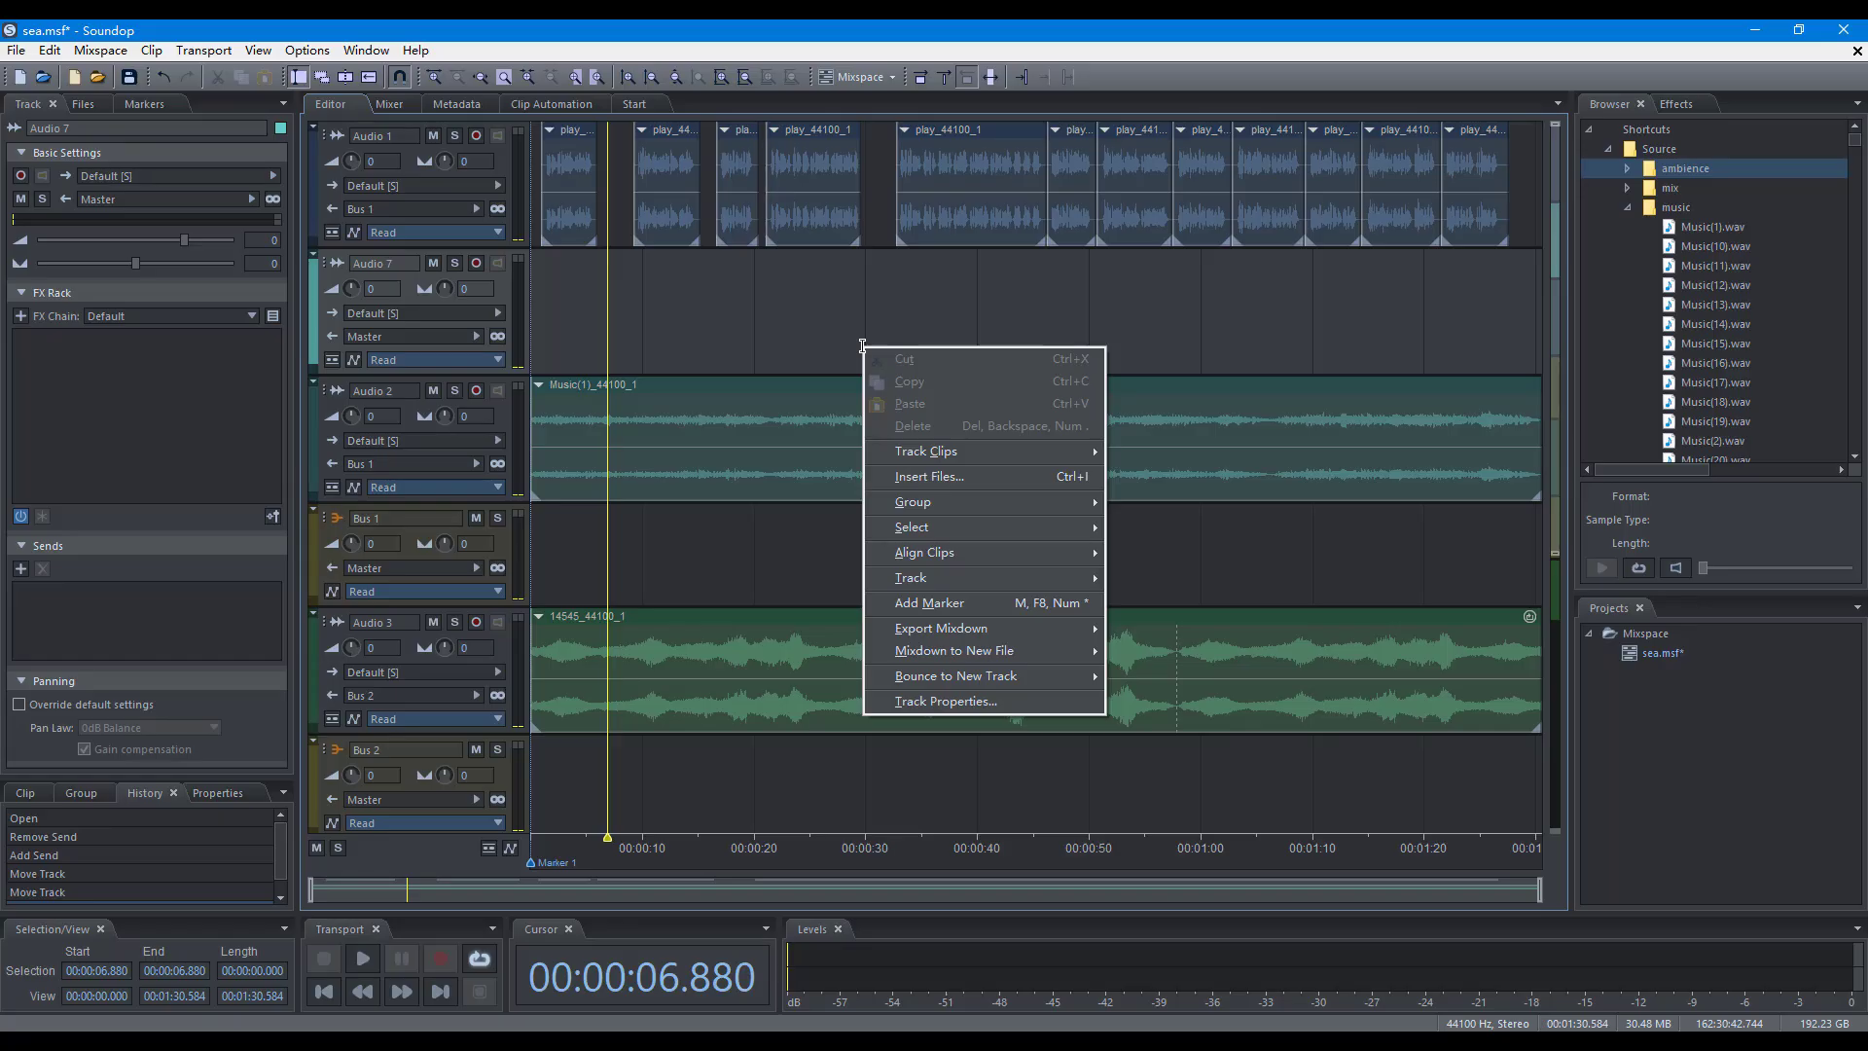
pyautogui.moveTo(957, 581)
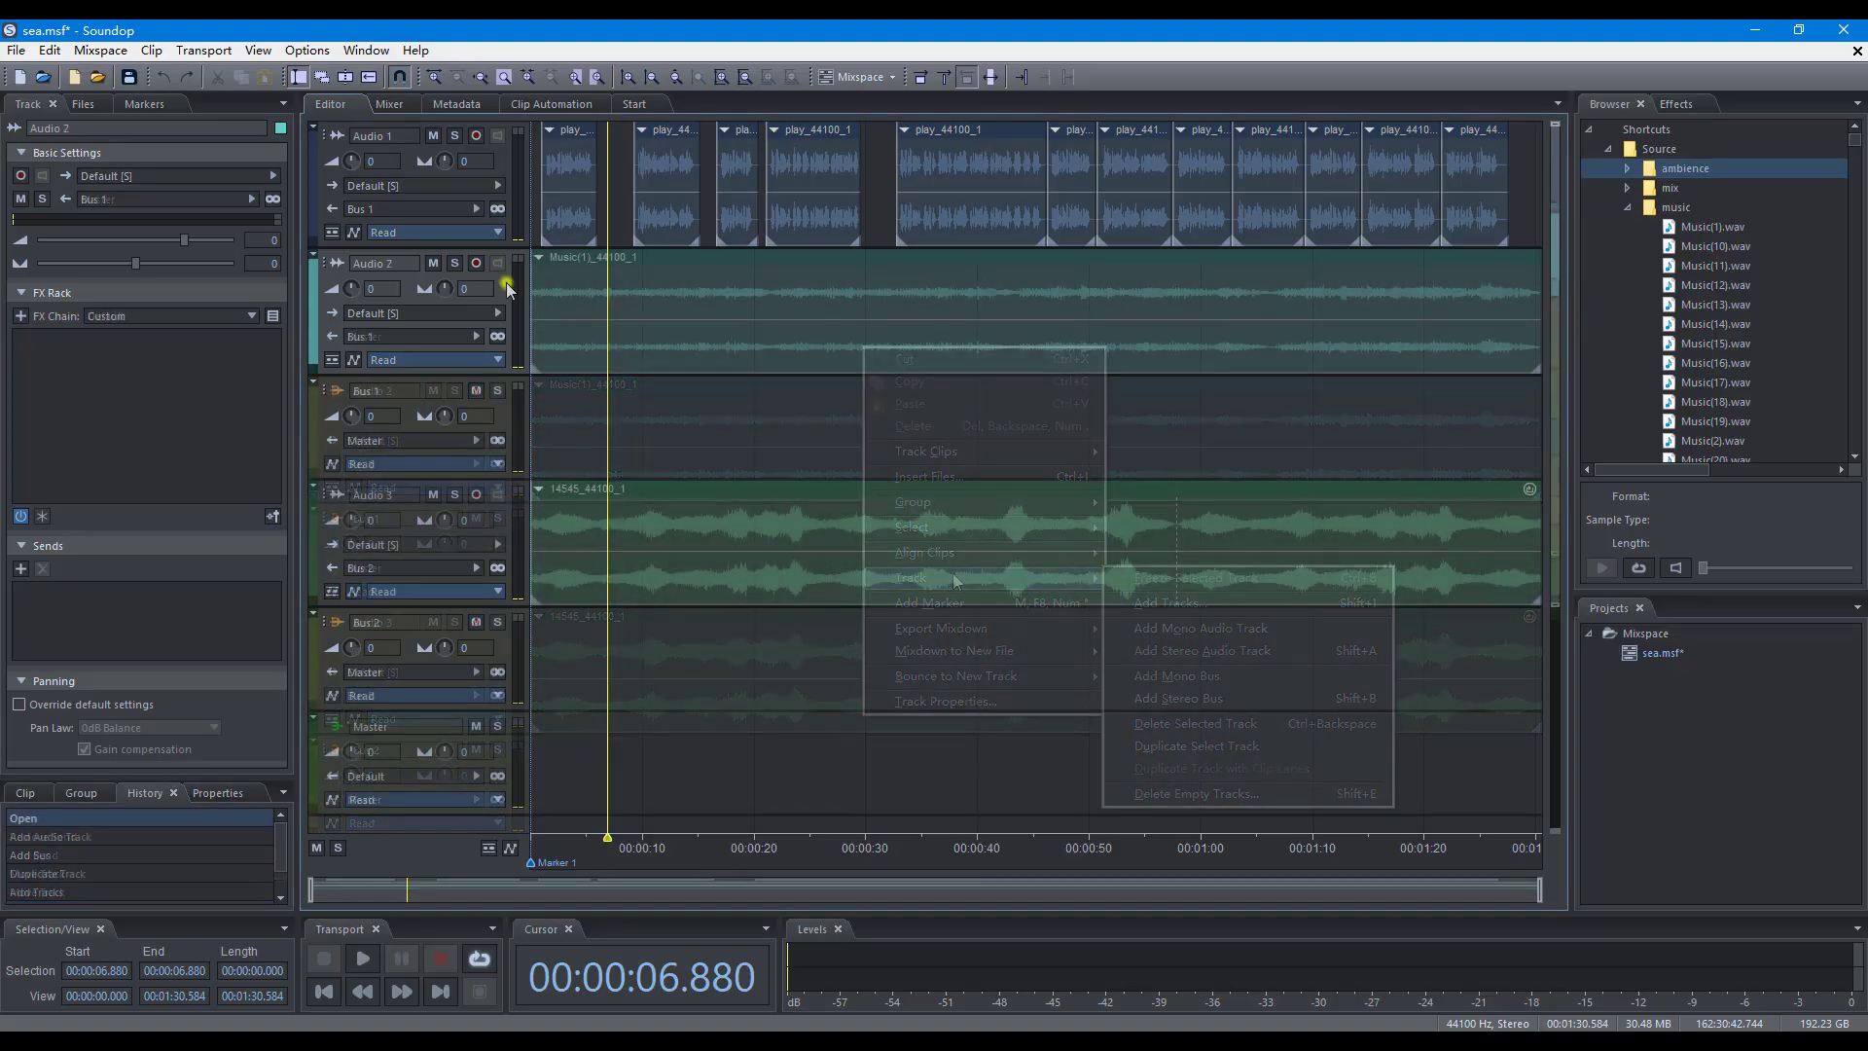
# Add a stereo audio track and a stereo bus directly below the Audio 2 track
pyautogui.rightClick(500, 283)
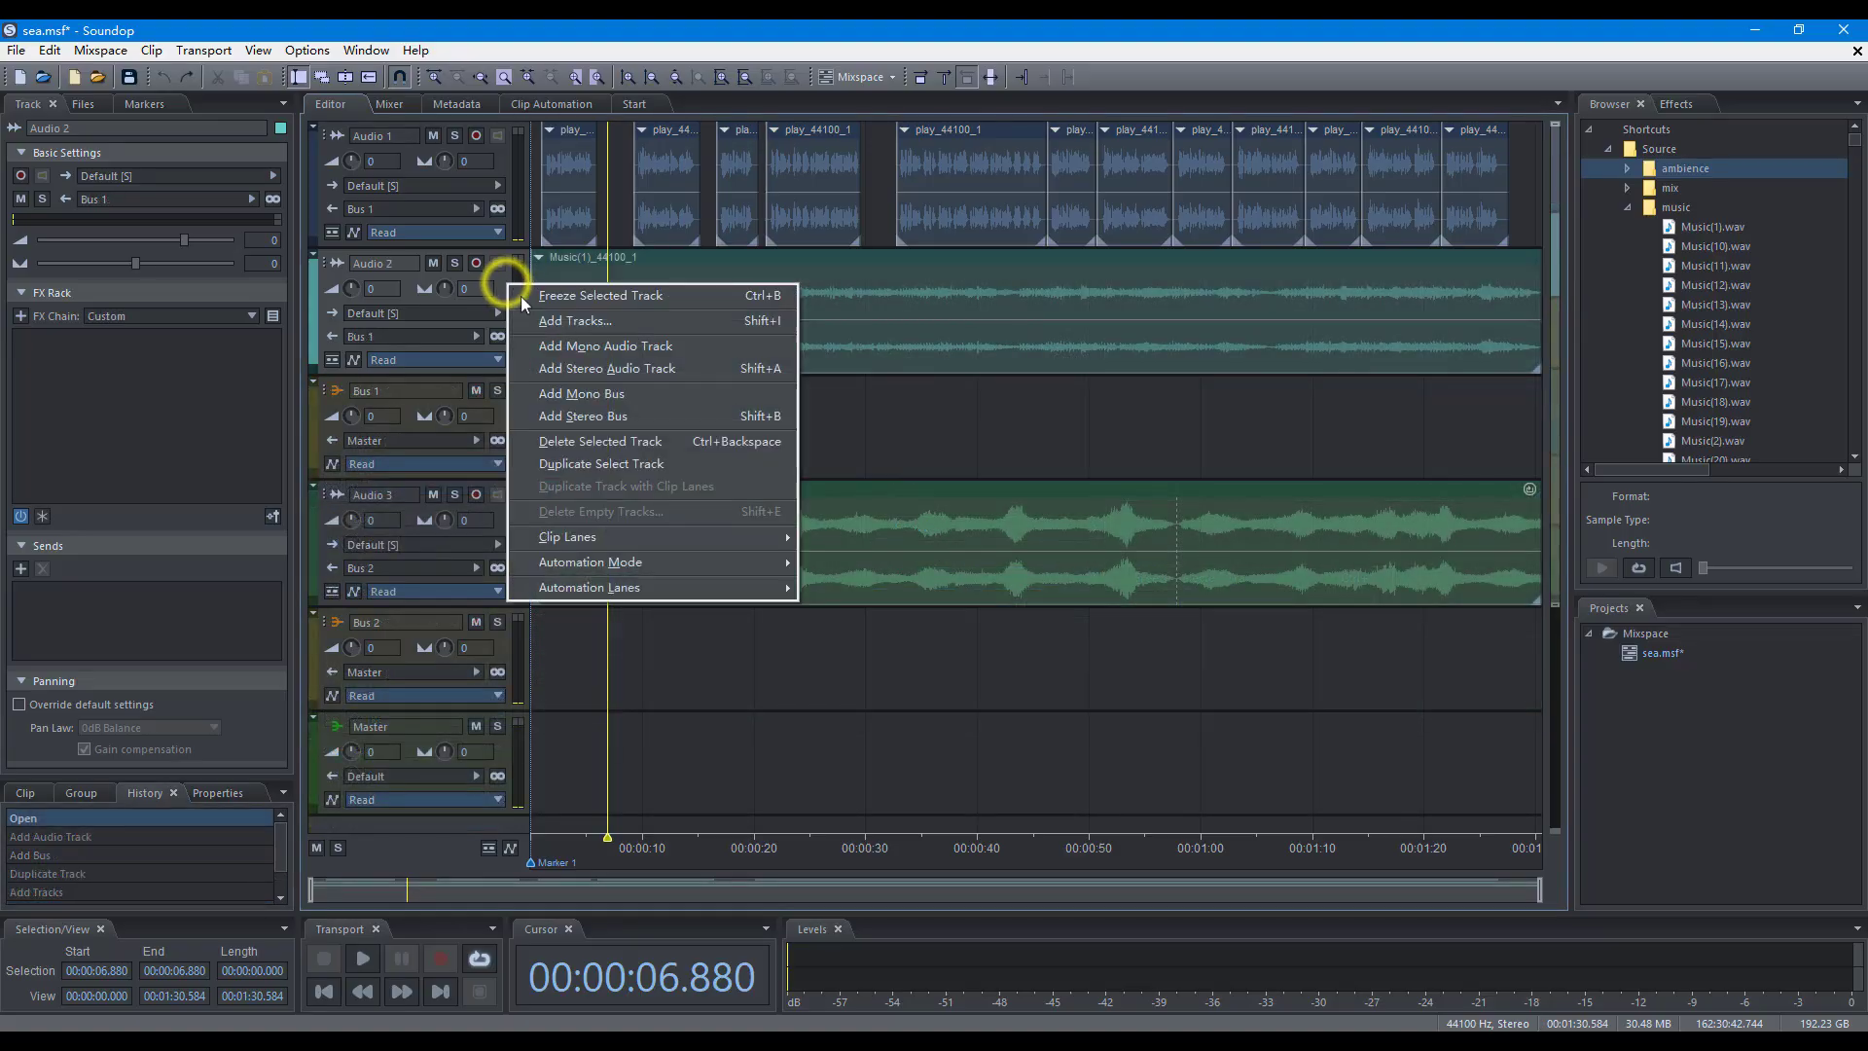
pyautogui.click(592, 367)
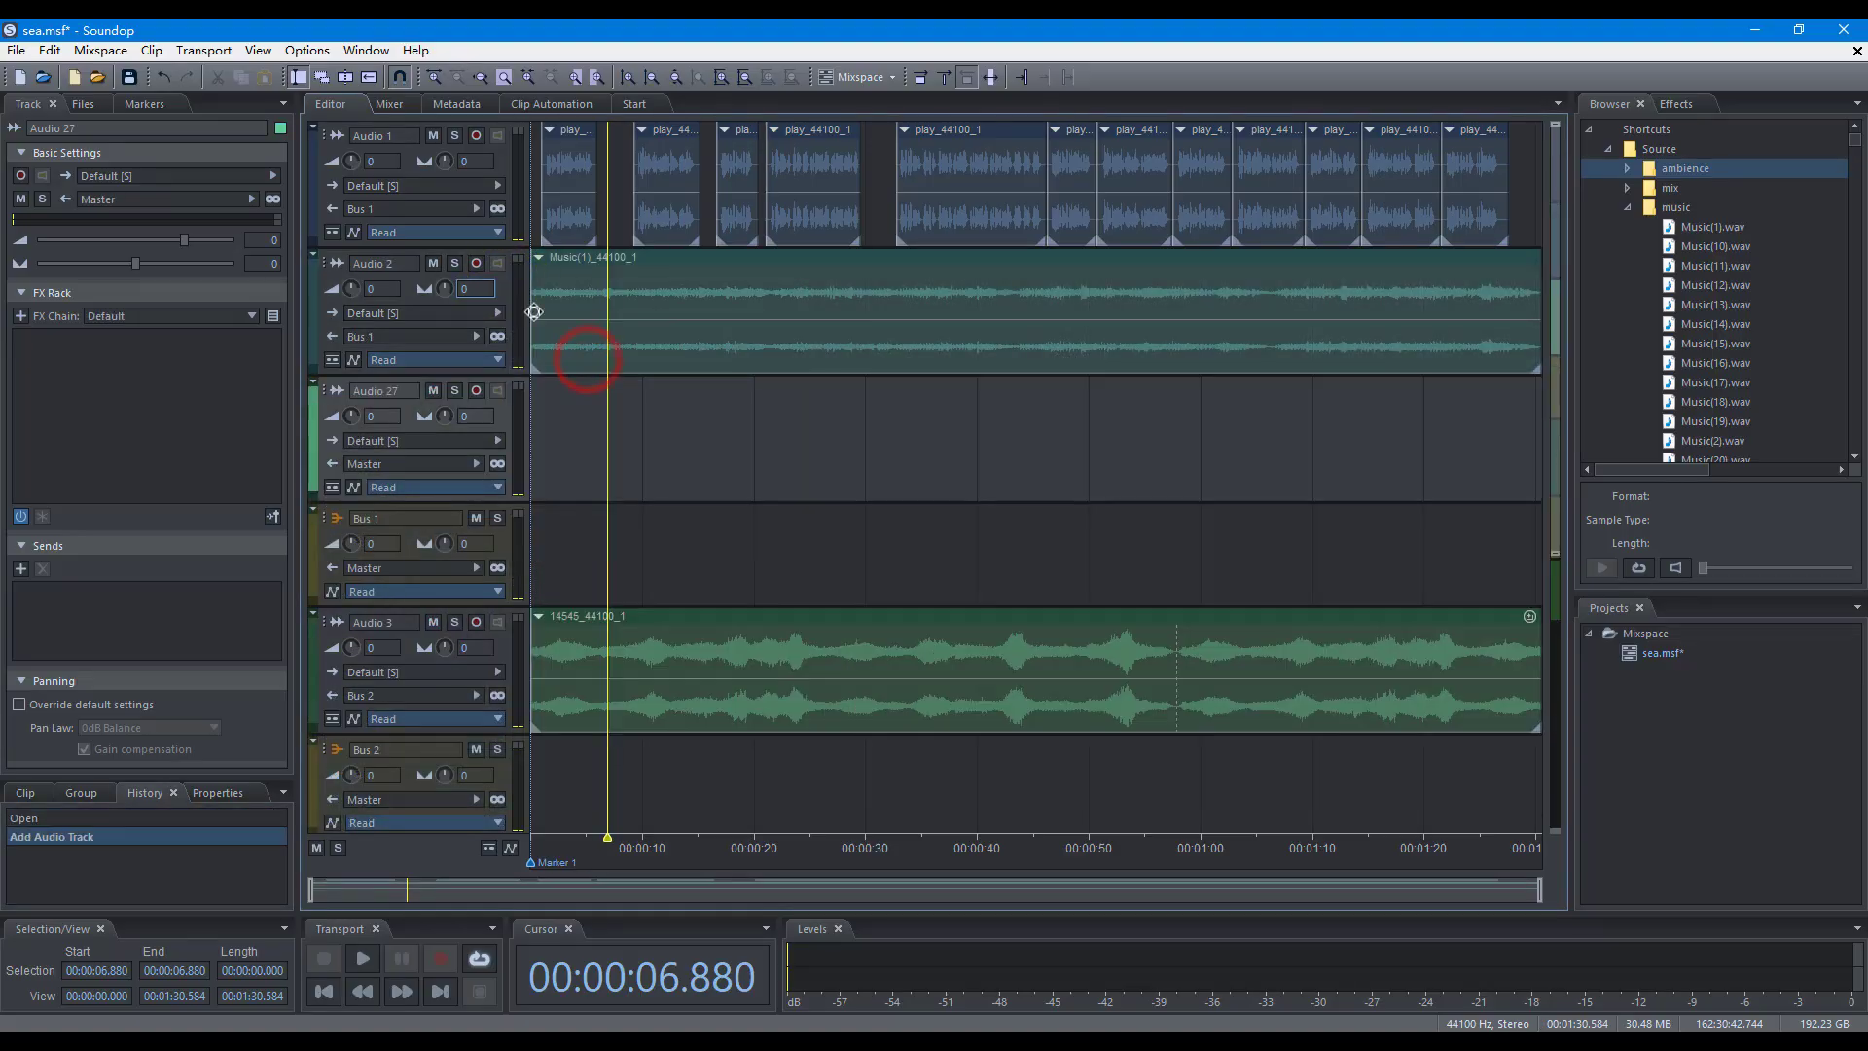
pyautogui.rightClick(501, 288)
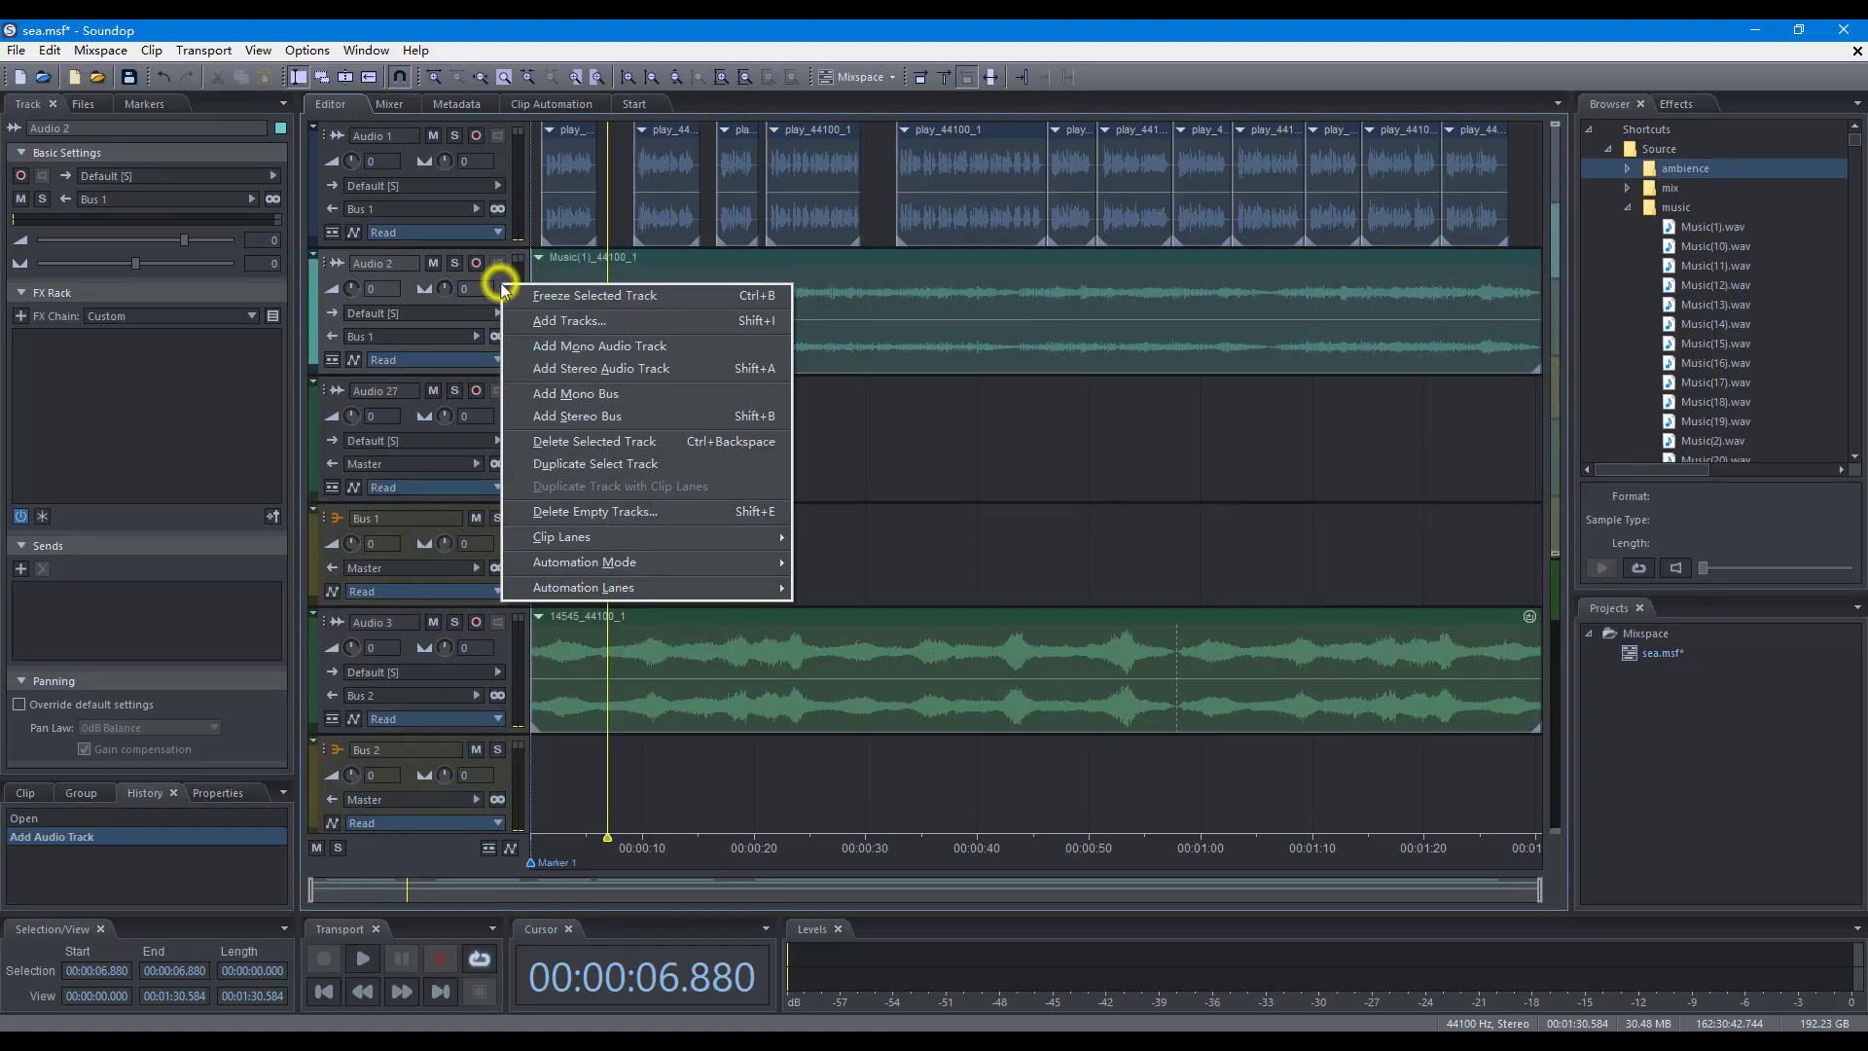
pyautogui.click(585, 409)
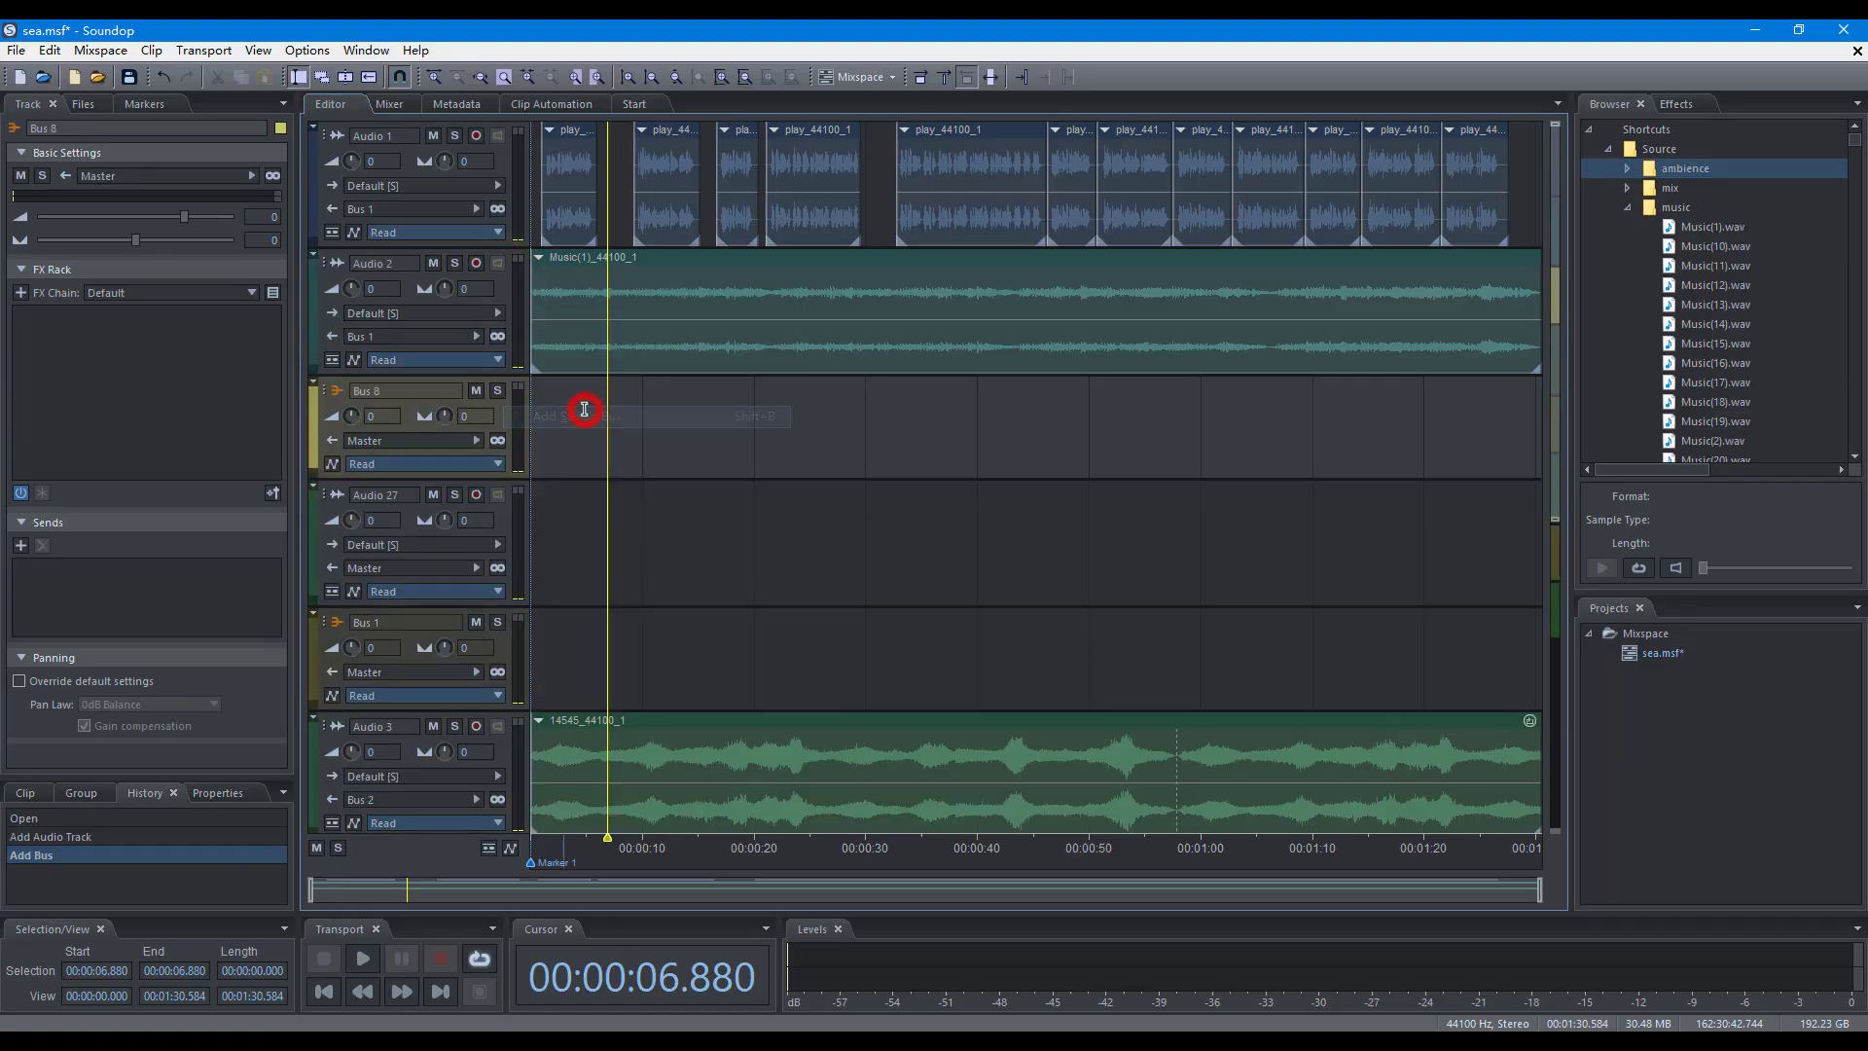
# Duplicate the Audio 2 track and add 10 stereo audio tracks with their output set to Master
pyautogui.rightClick(498, 288)
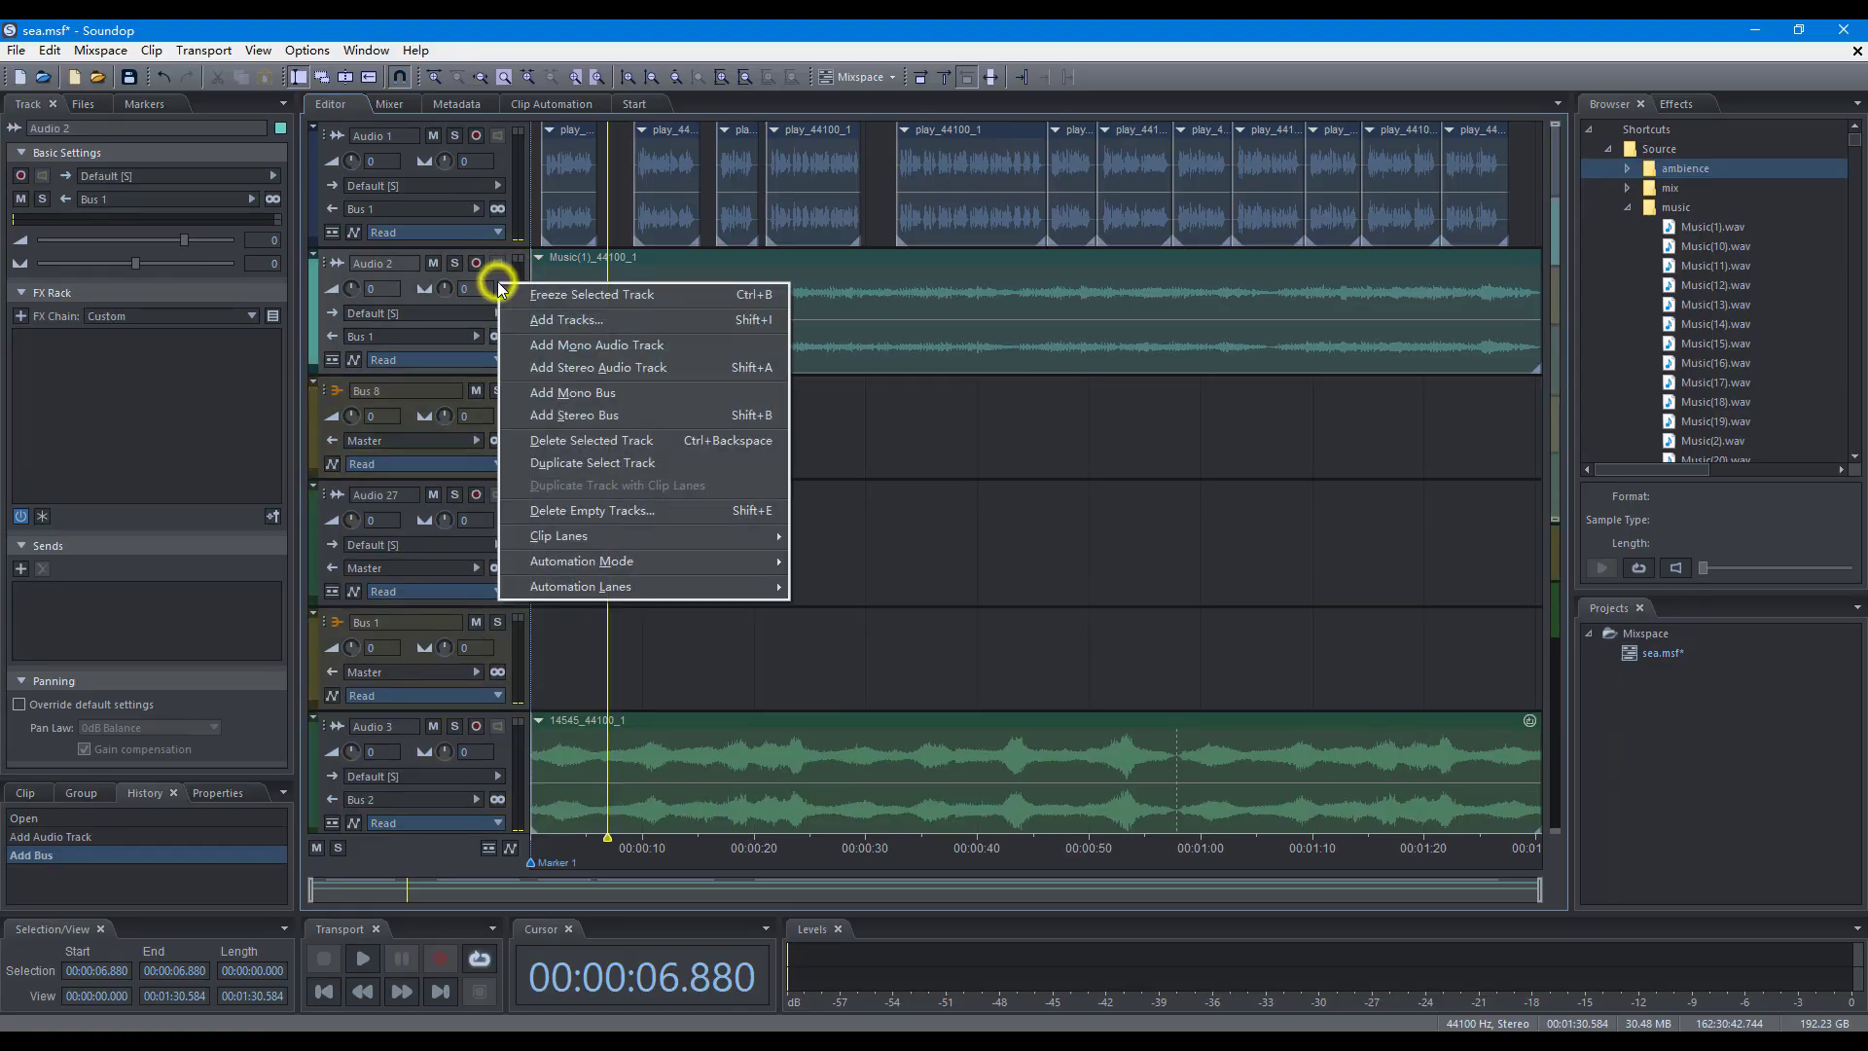
pyautogui.click(604, 461)
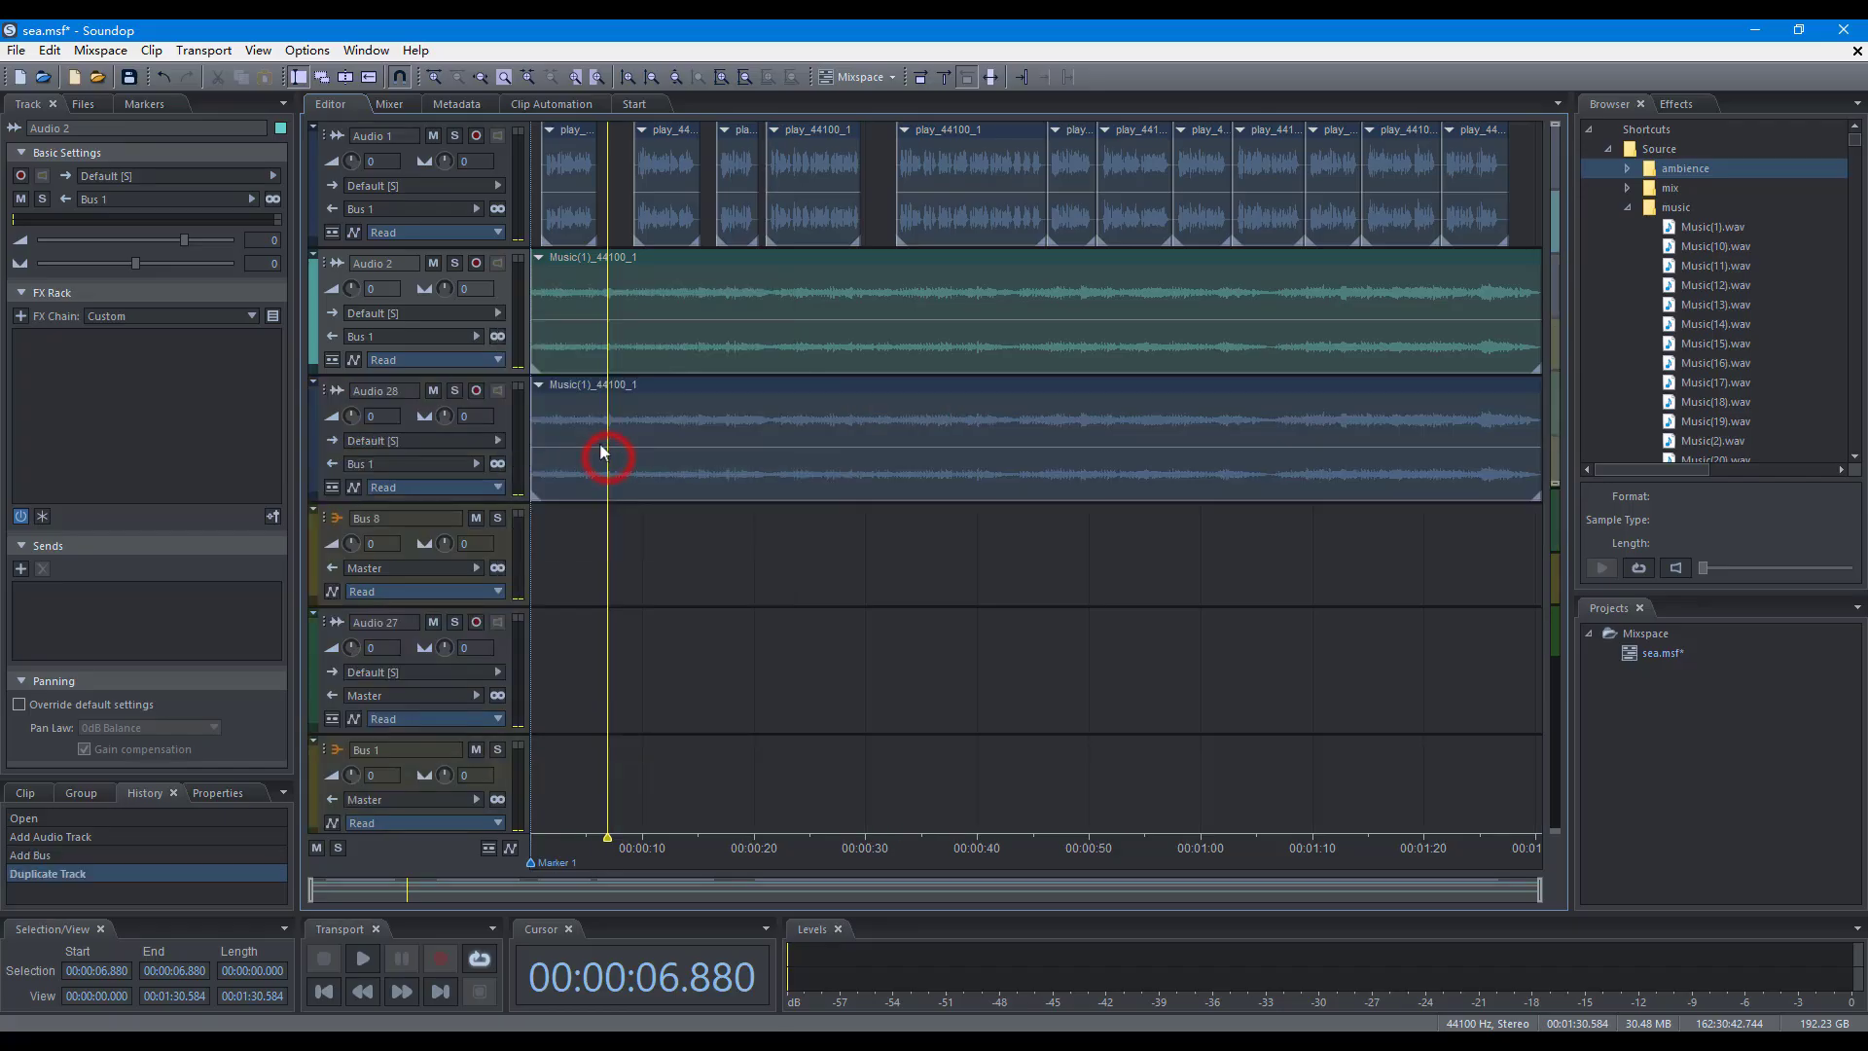
pyautogui.rightClick(502, 284)
pyautogui.click(557, 325)
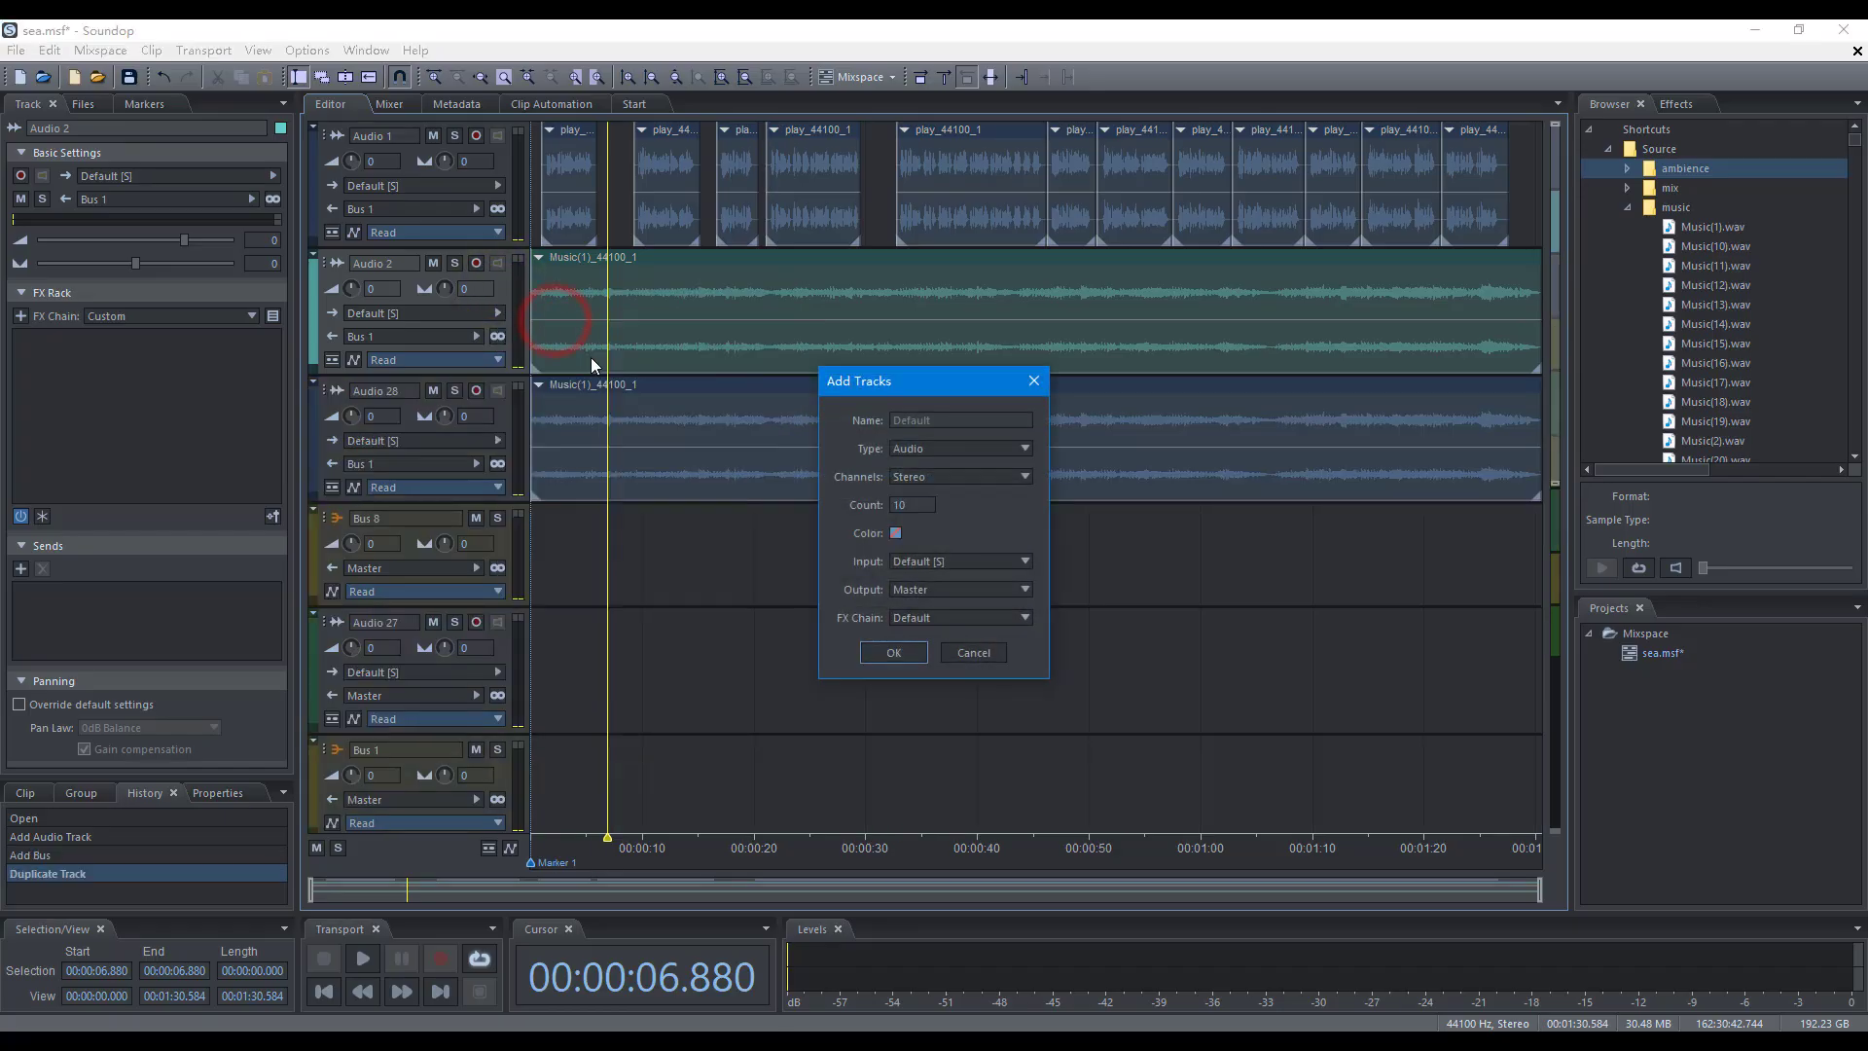
pyautogui.click(886, 658)
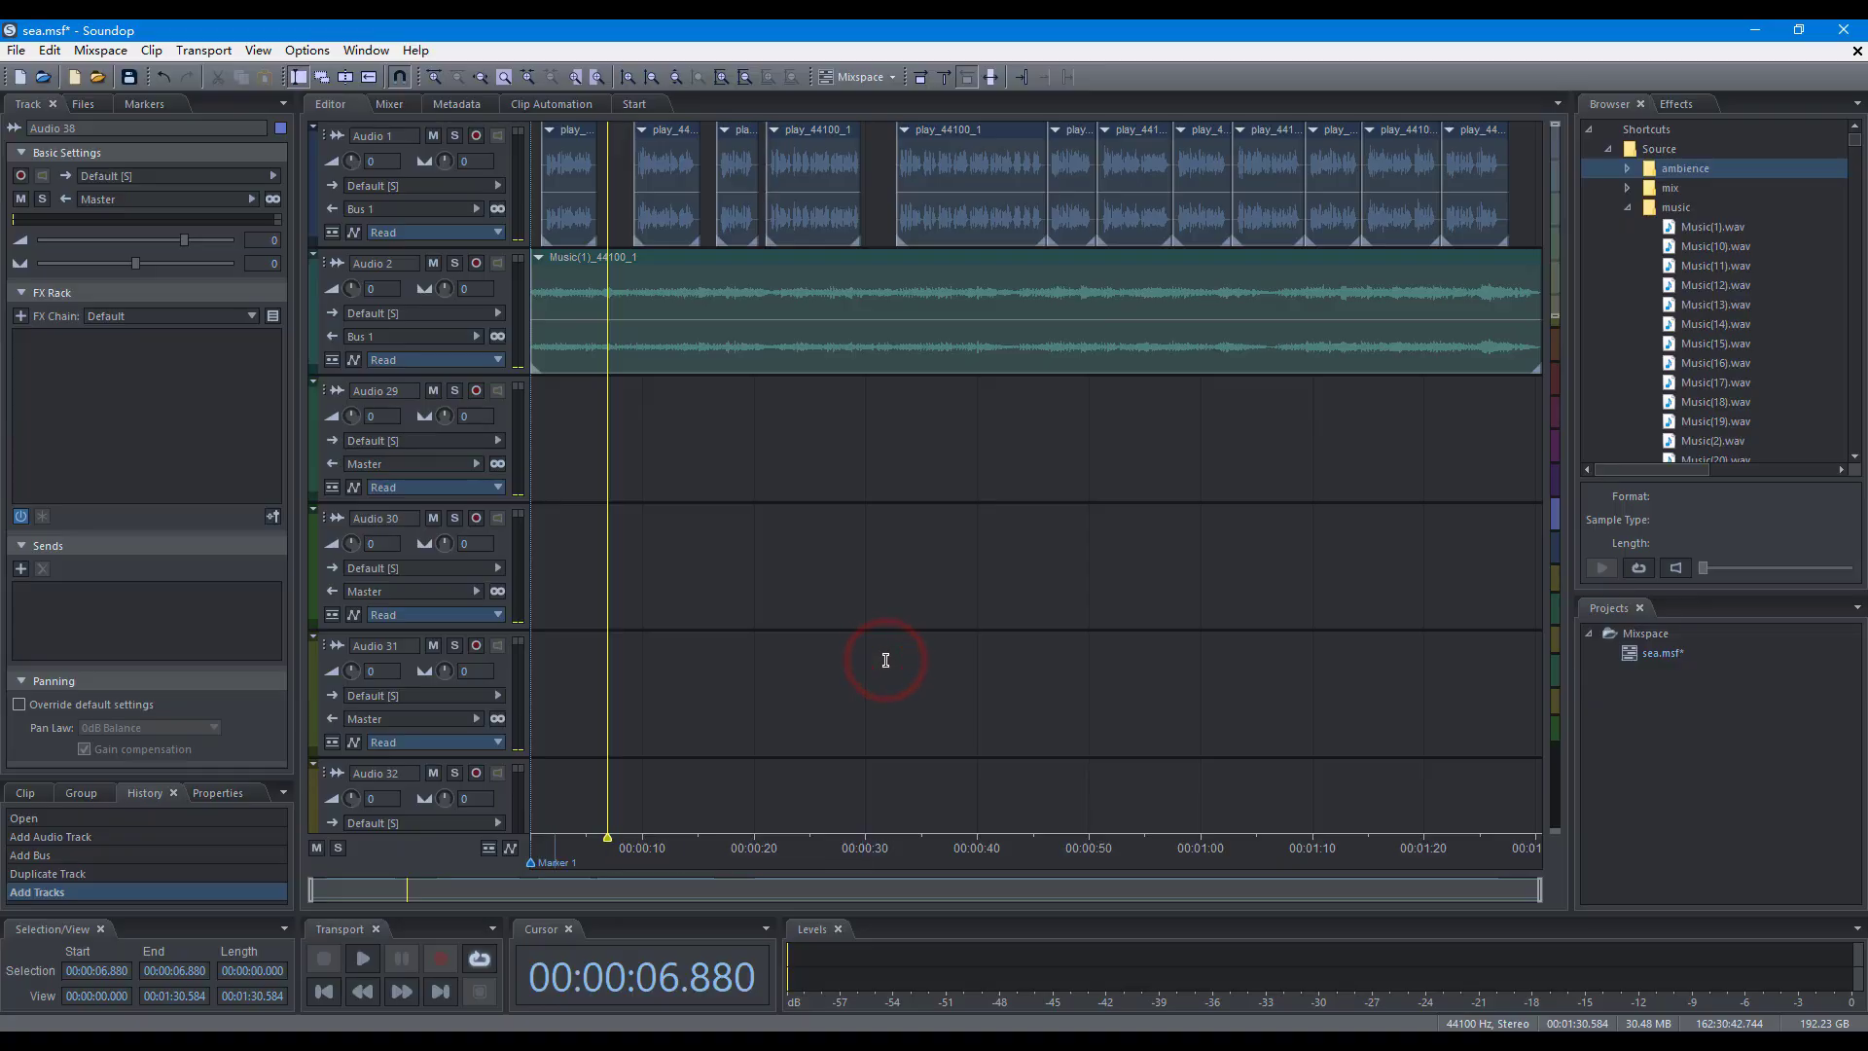
# Delete the Audio 2 track, then delete all empty audio tracks and unreferenced bus tracks, including those with effects and sends
pyautogui.rightClick(498, 286)
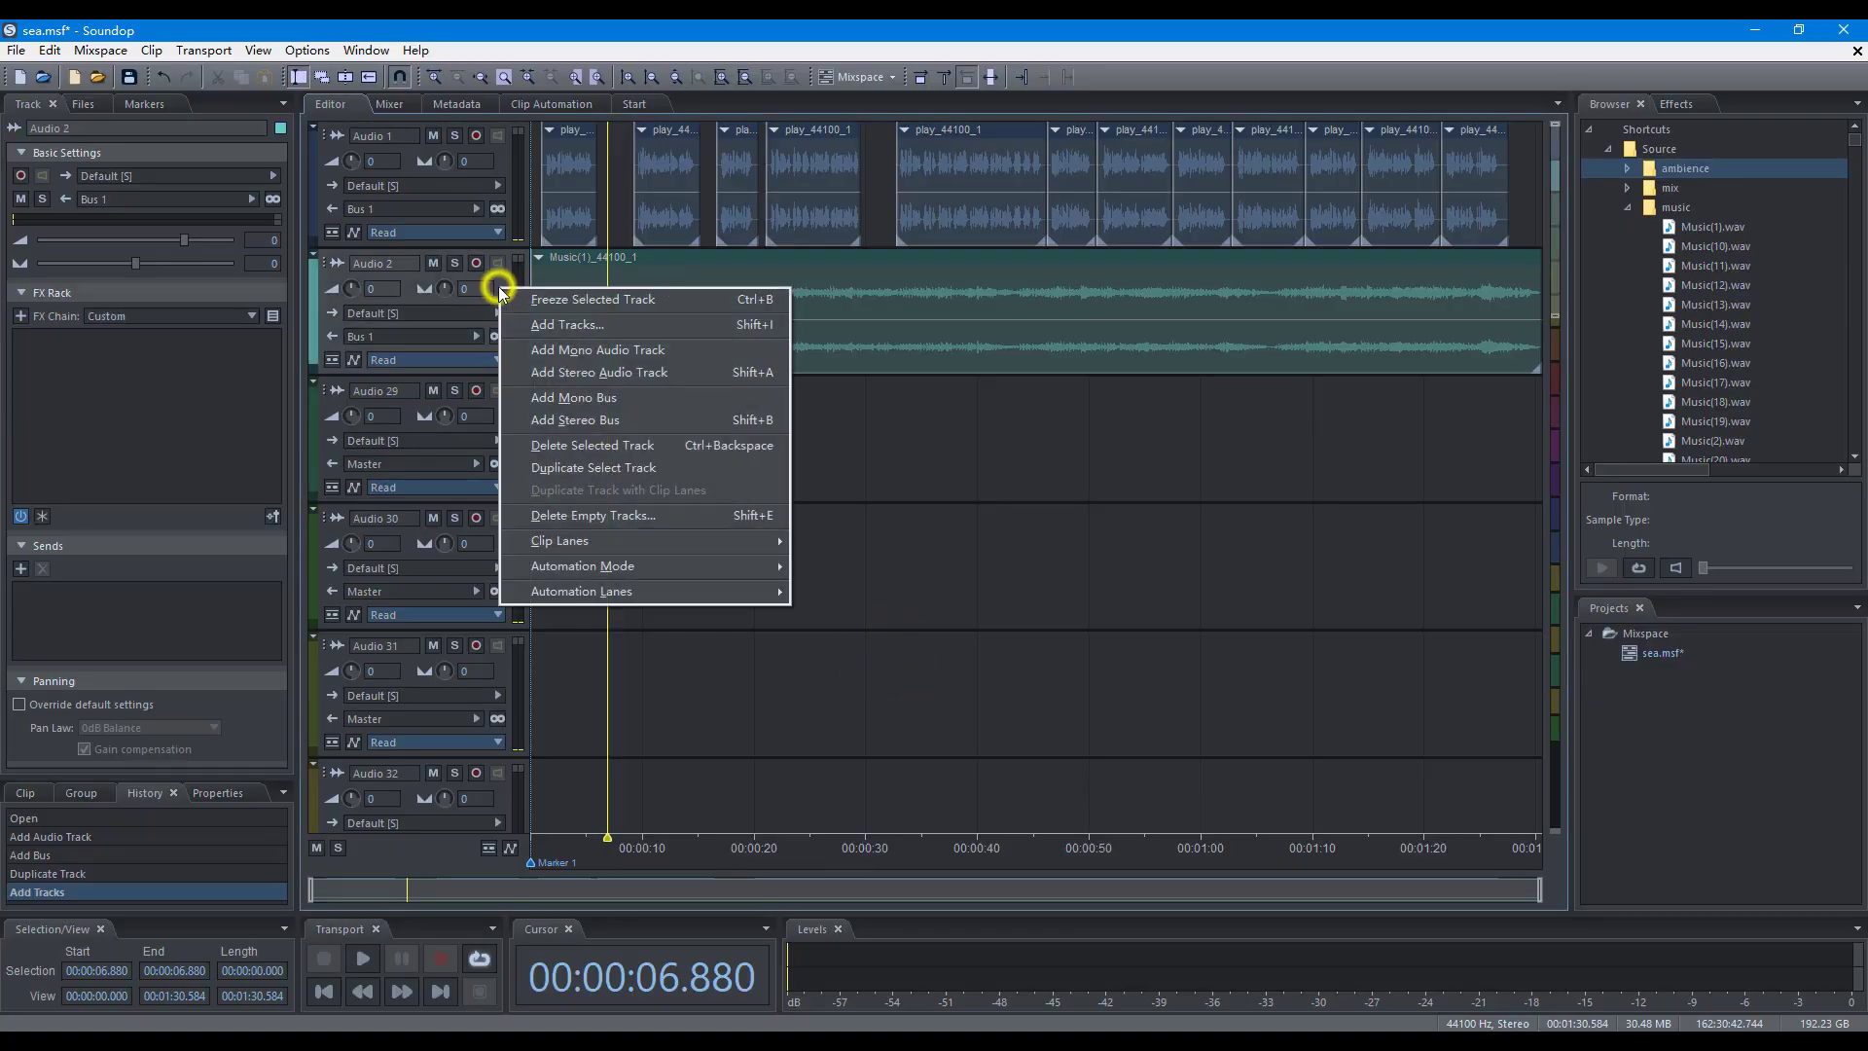
pyautogui.click(619, 441)
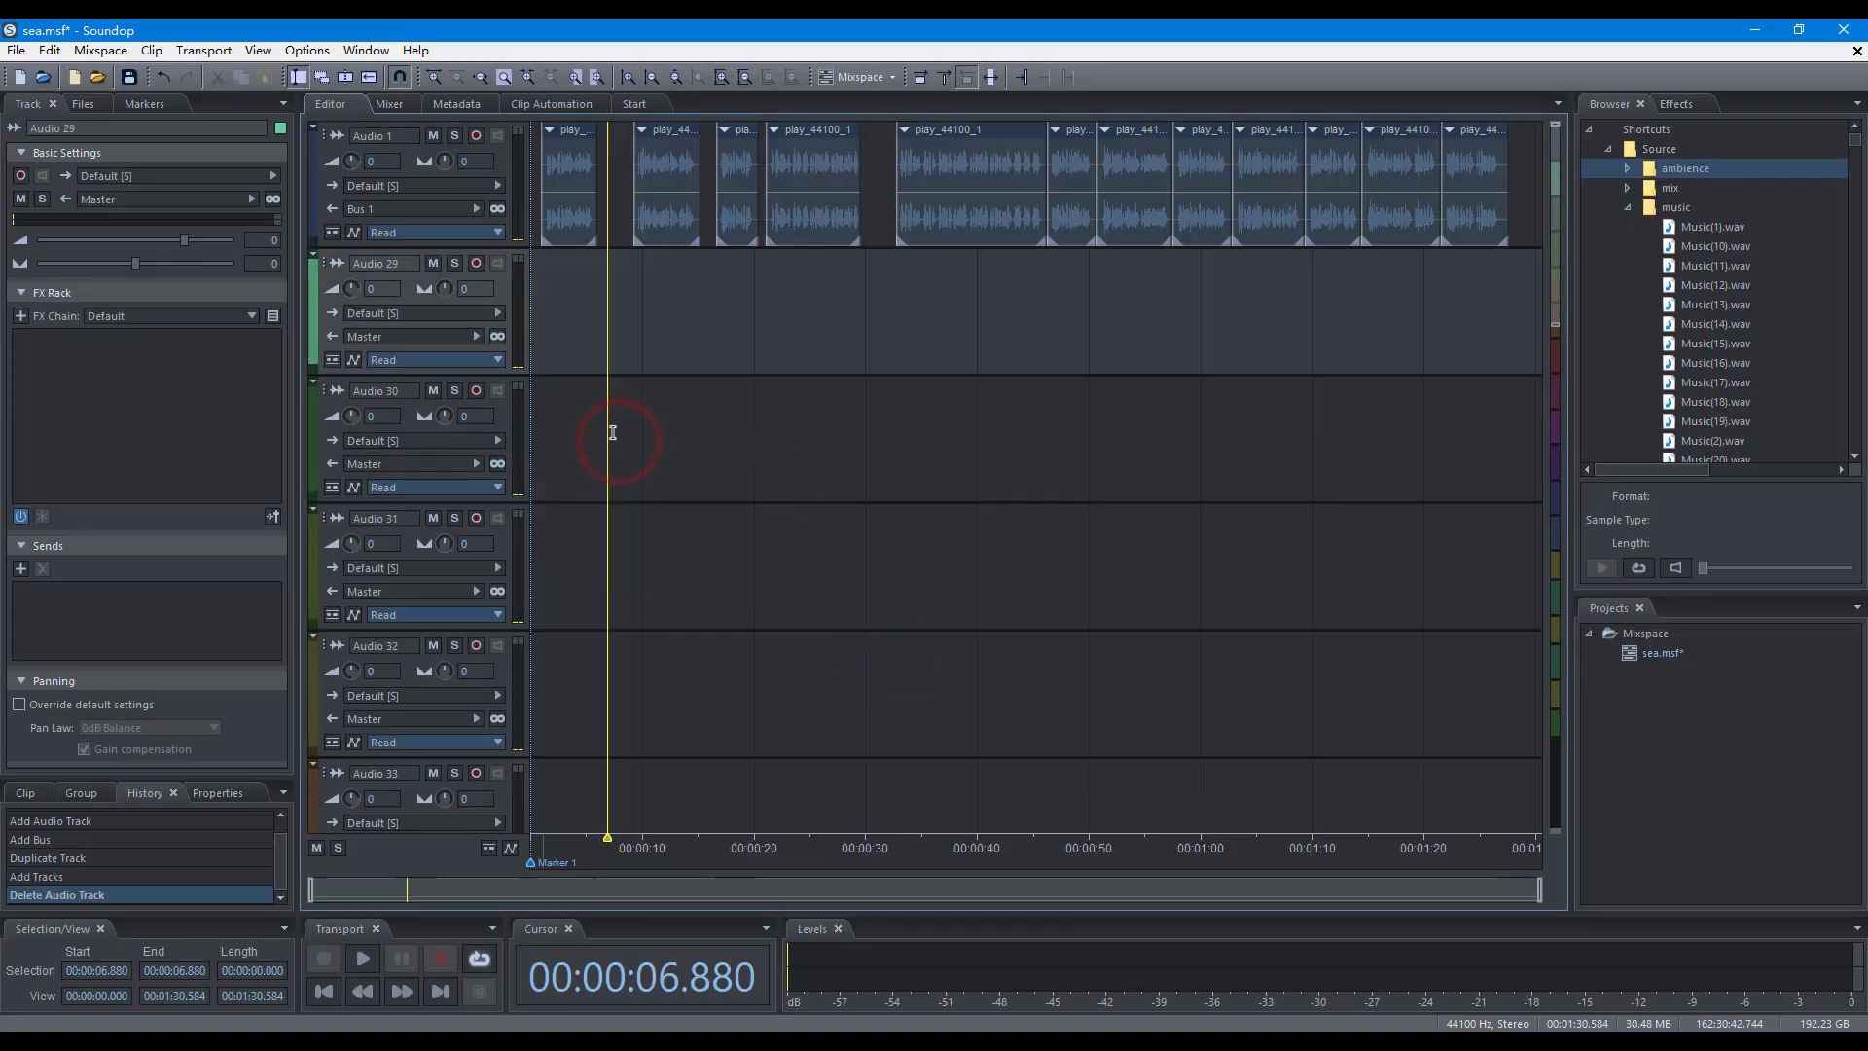
pyautogui.rightClick(504, 284)
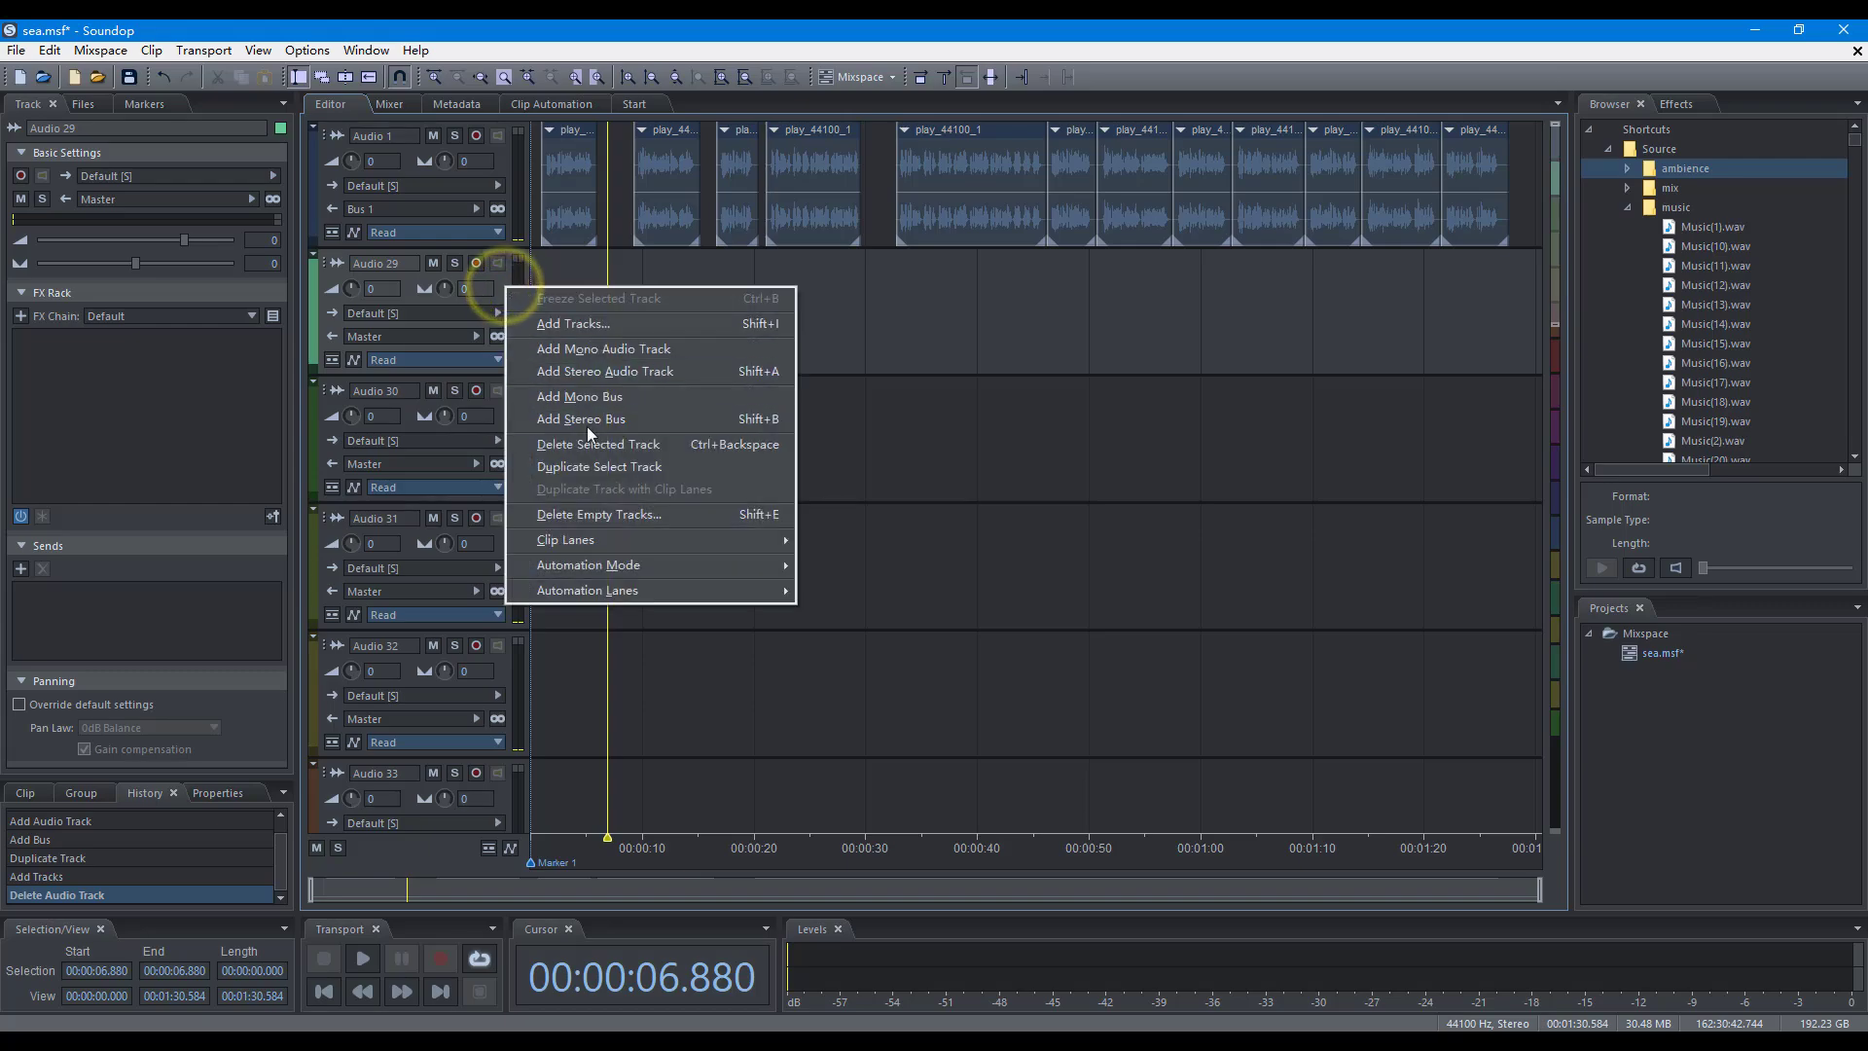
pyautogui.click(636, 511)
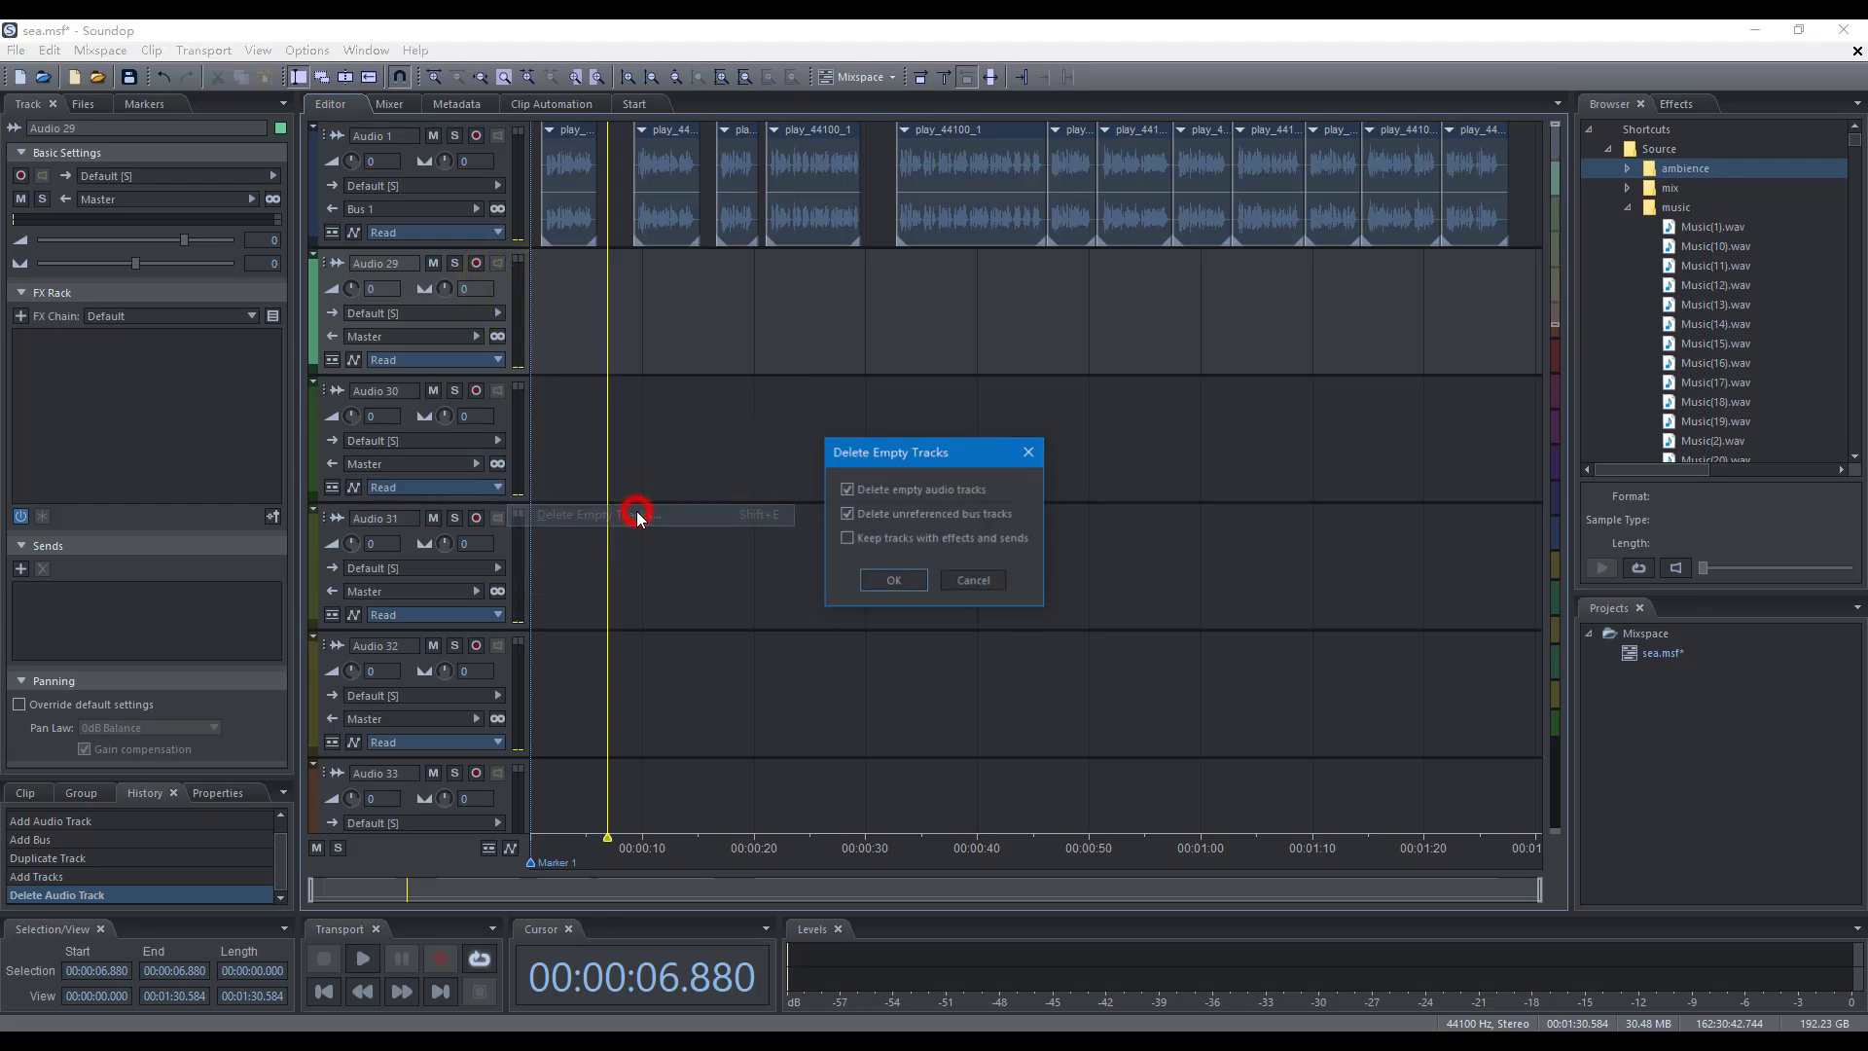
pyautogui.click(884, 582)
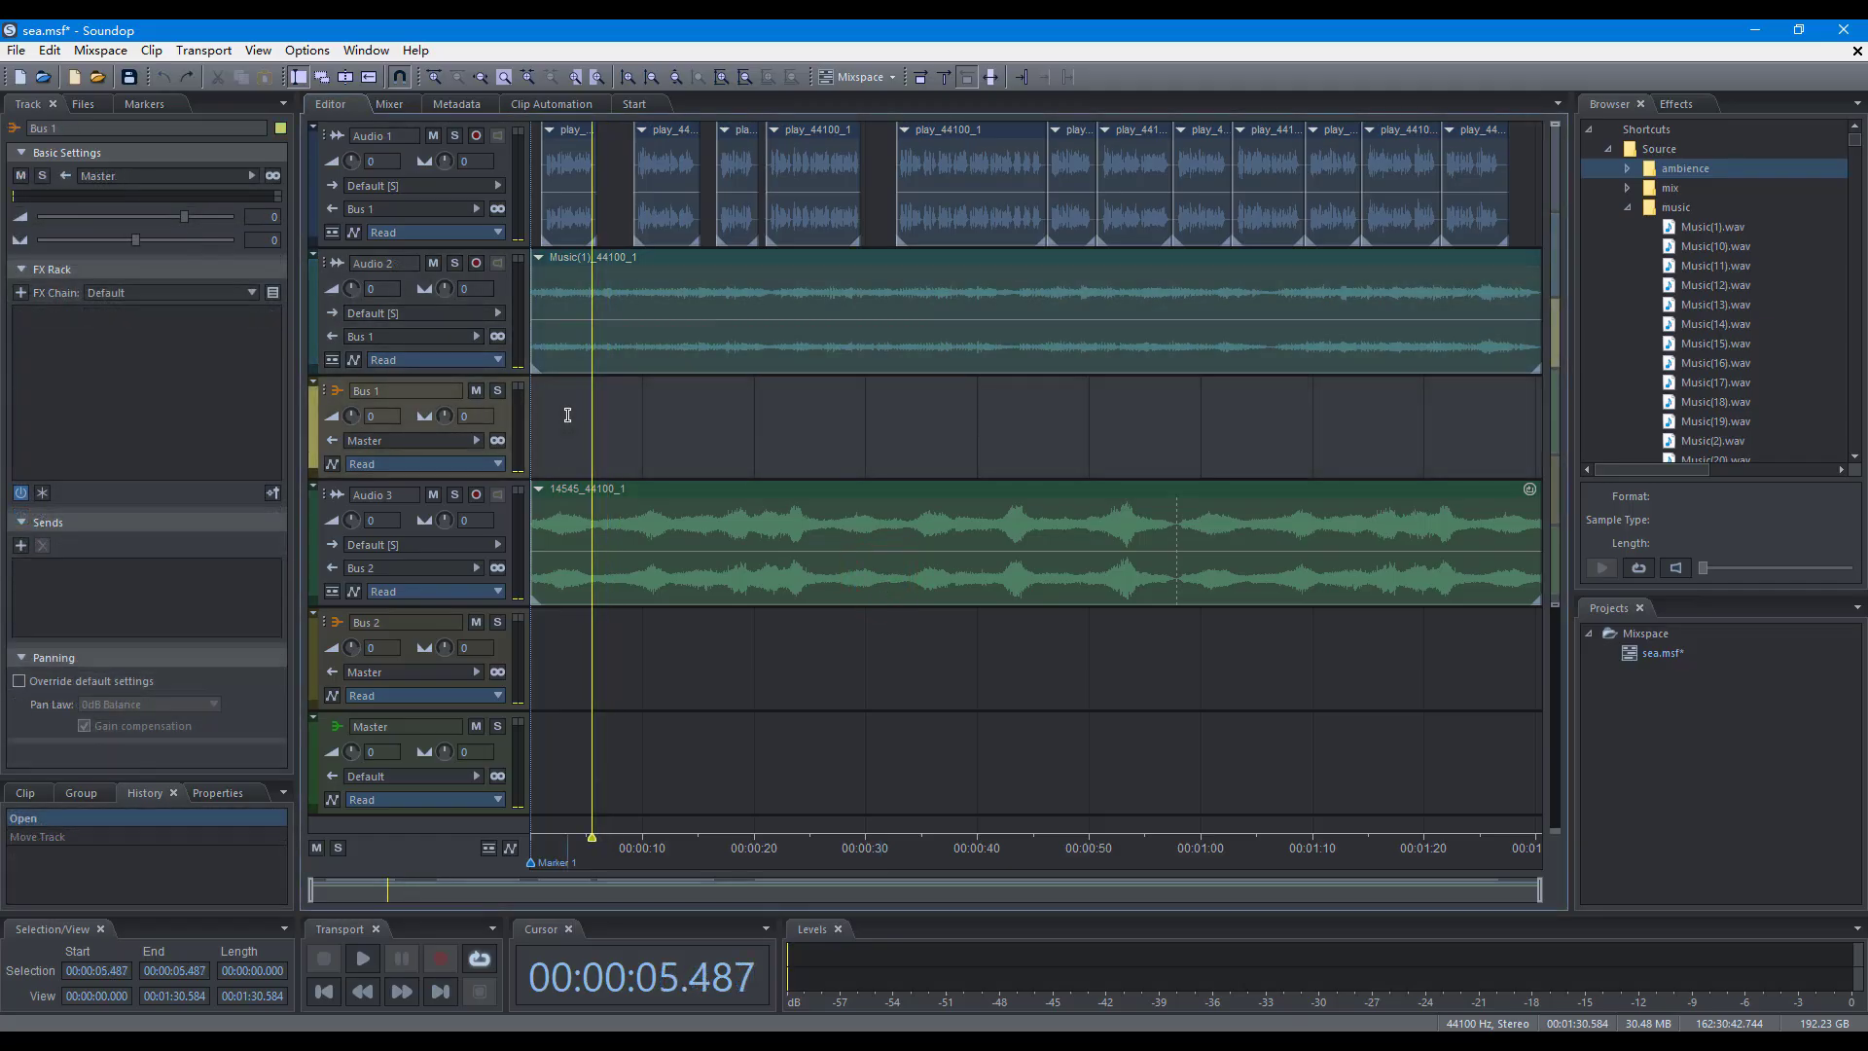
# Move the Audio 2 track below Bus 1, directly above Audio 3
pyautogui.click(327, 265)
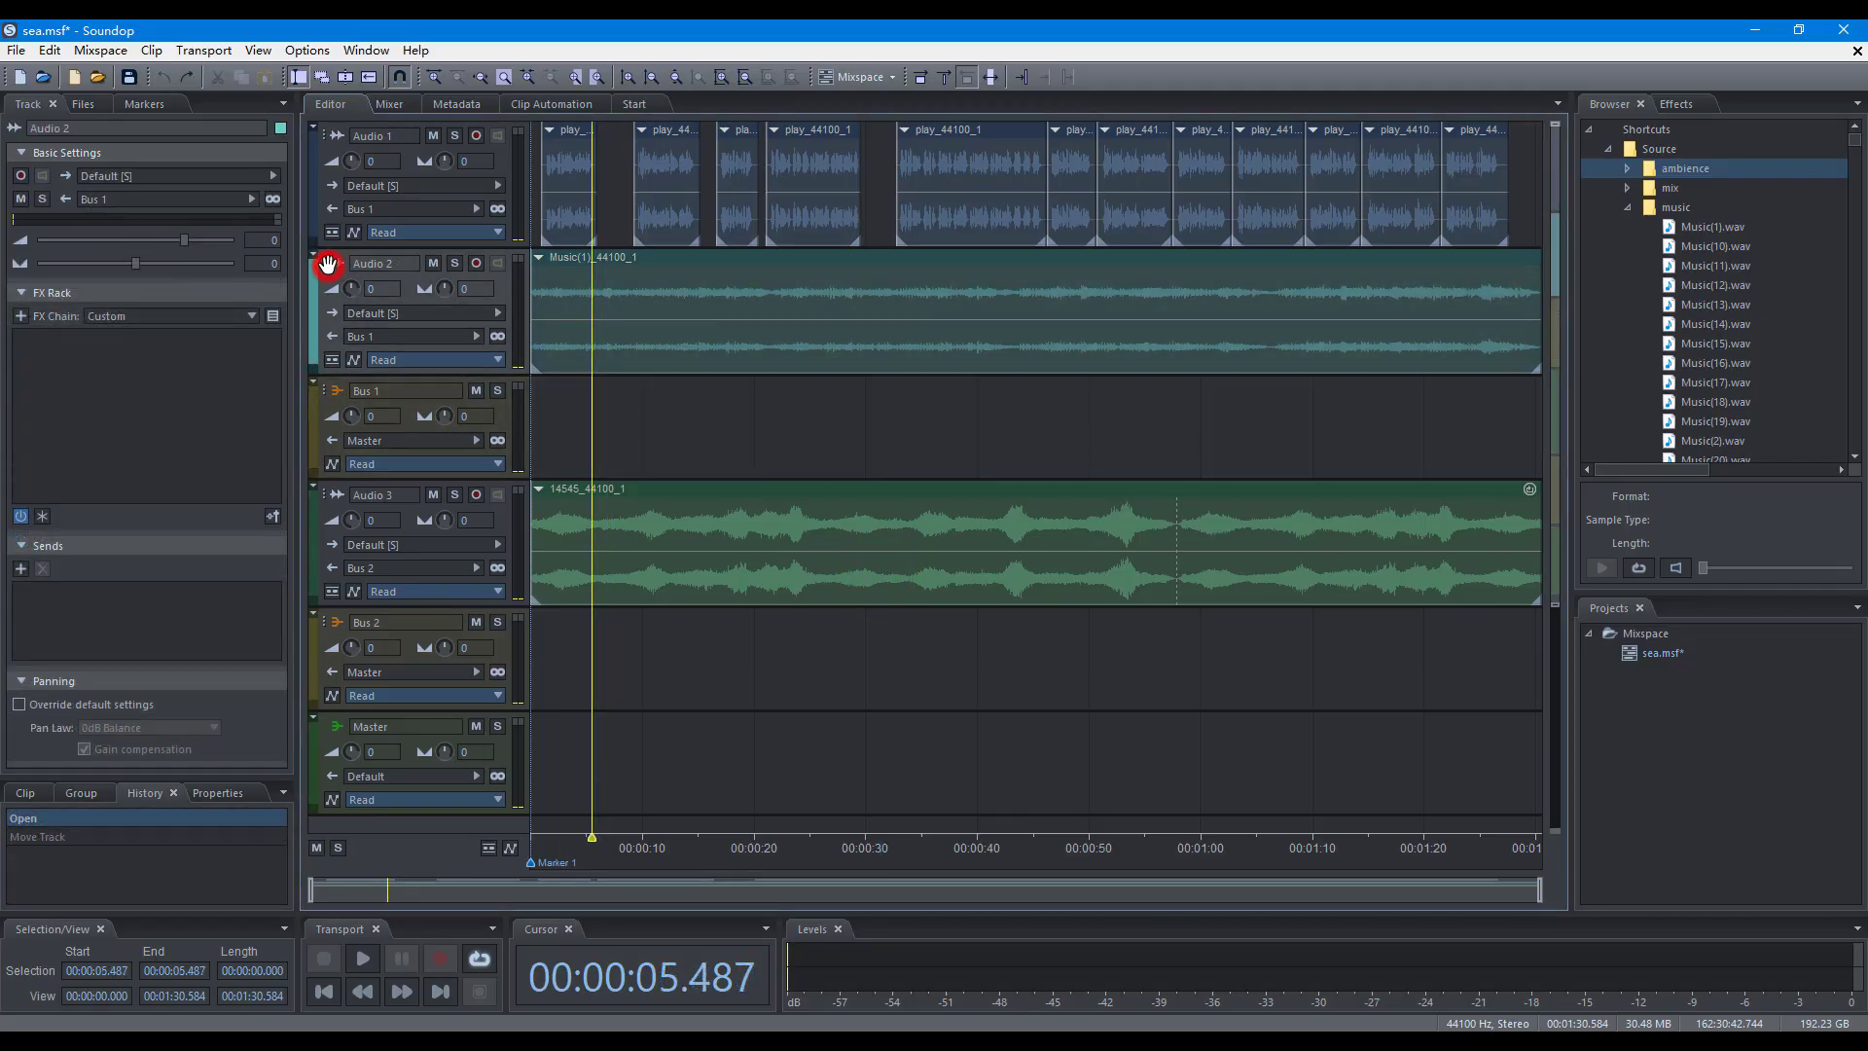
pyautogui.moveTo(315, 479); pyautogui.dragTo(314, 479)
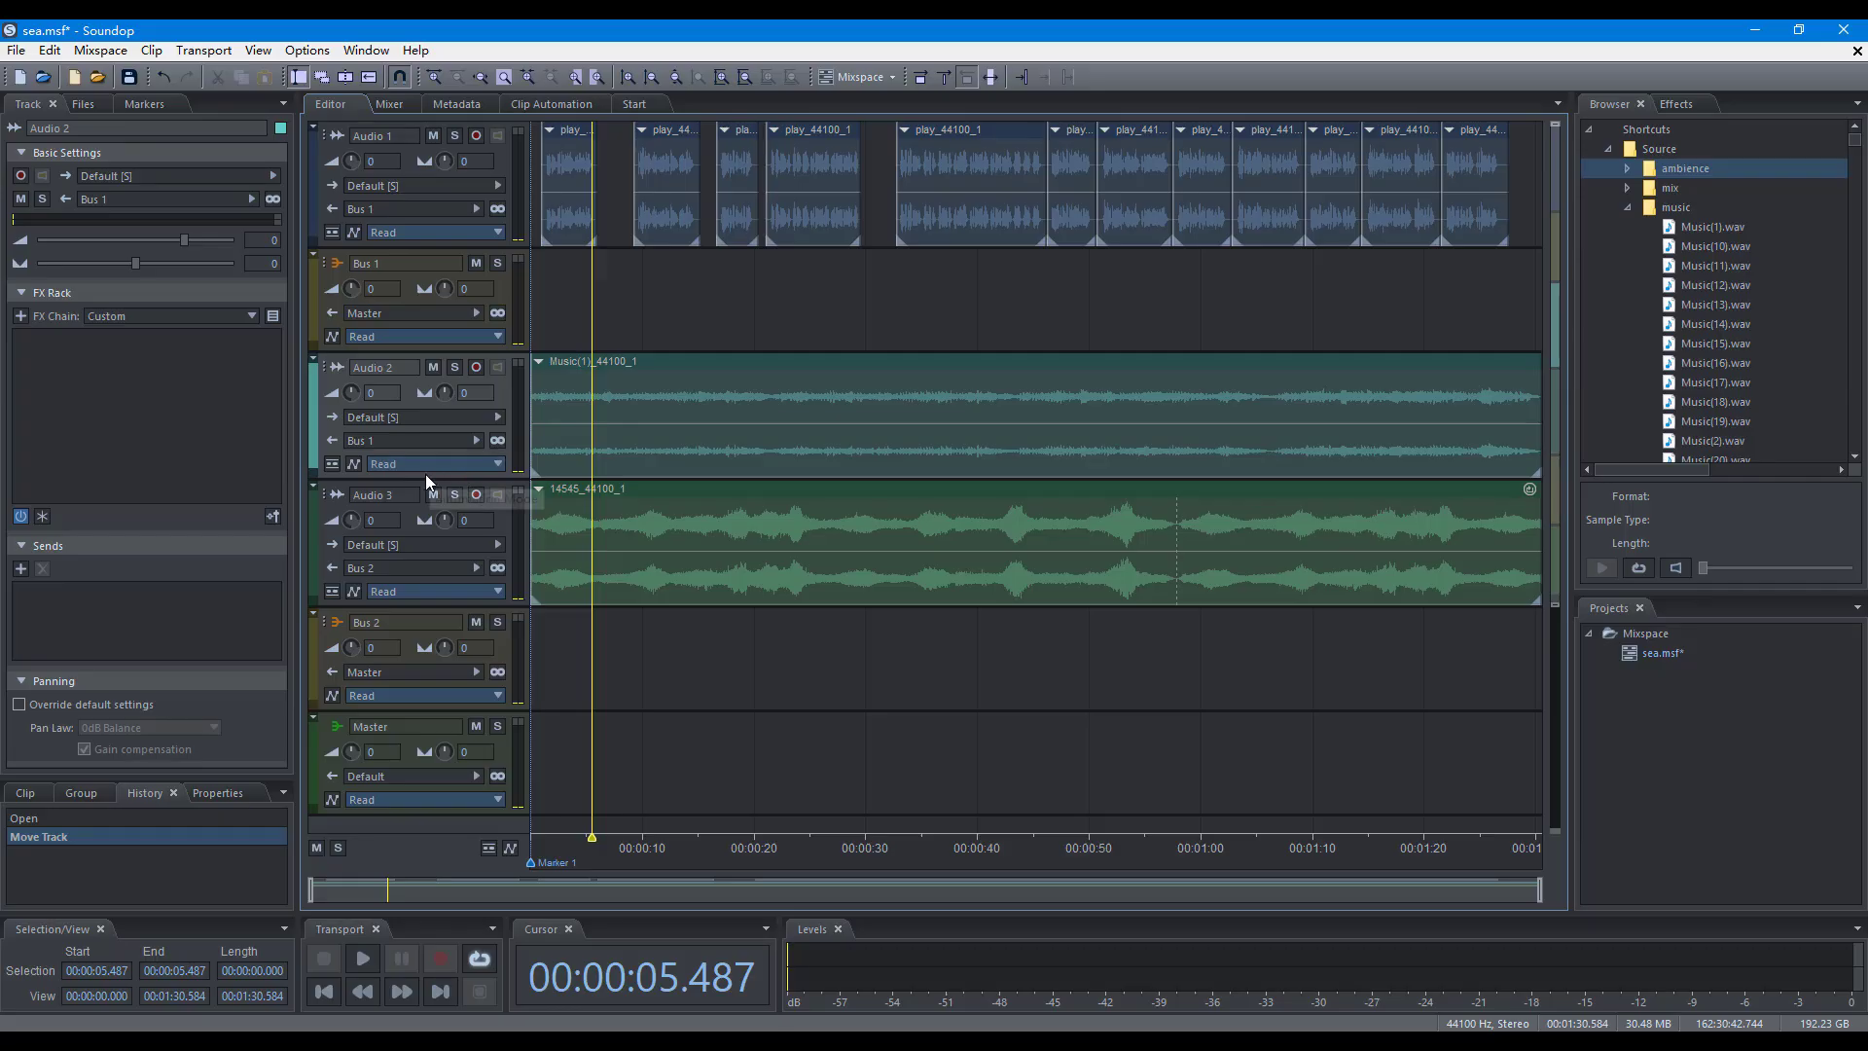
# Enlarge the height of the Audio 2 track, then collapse the track to its title row
pyautogui.moveTo(423, 479); pyautogui.dragTo(429, 554)
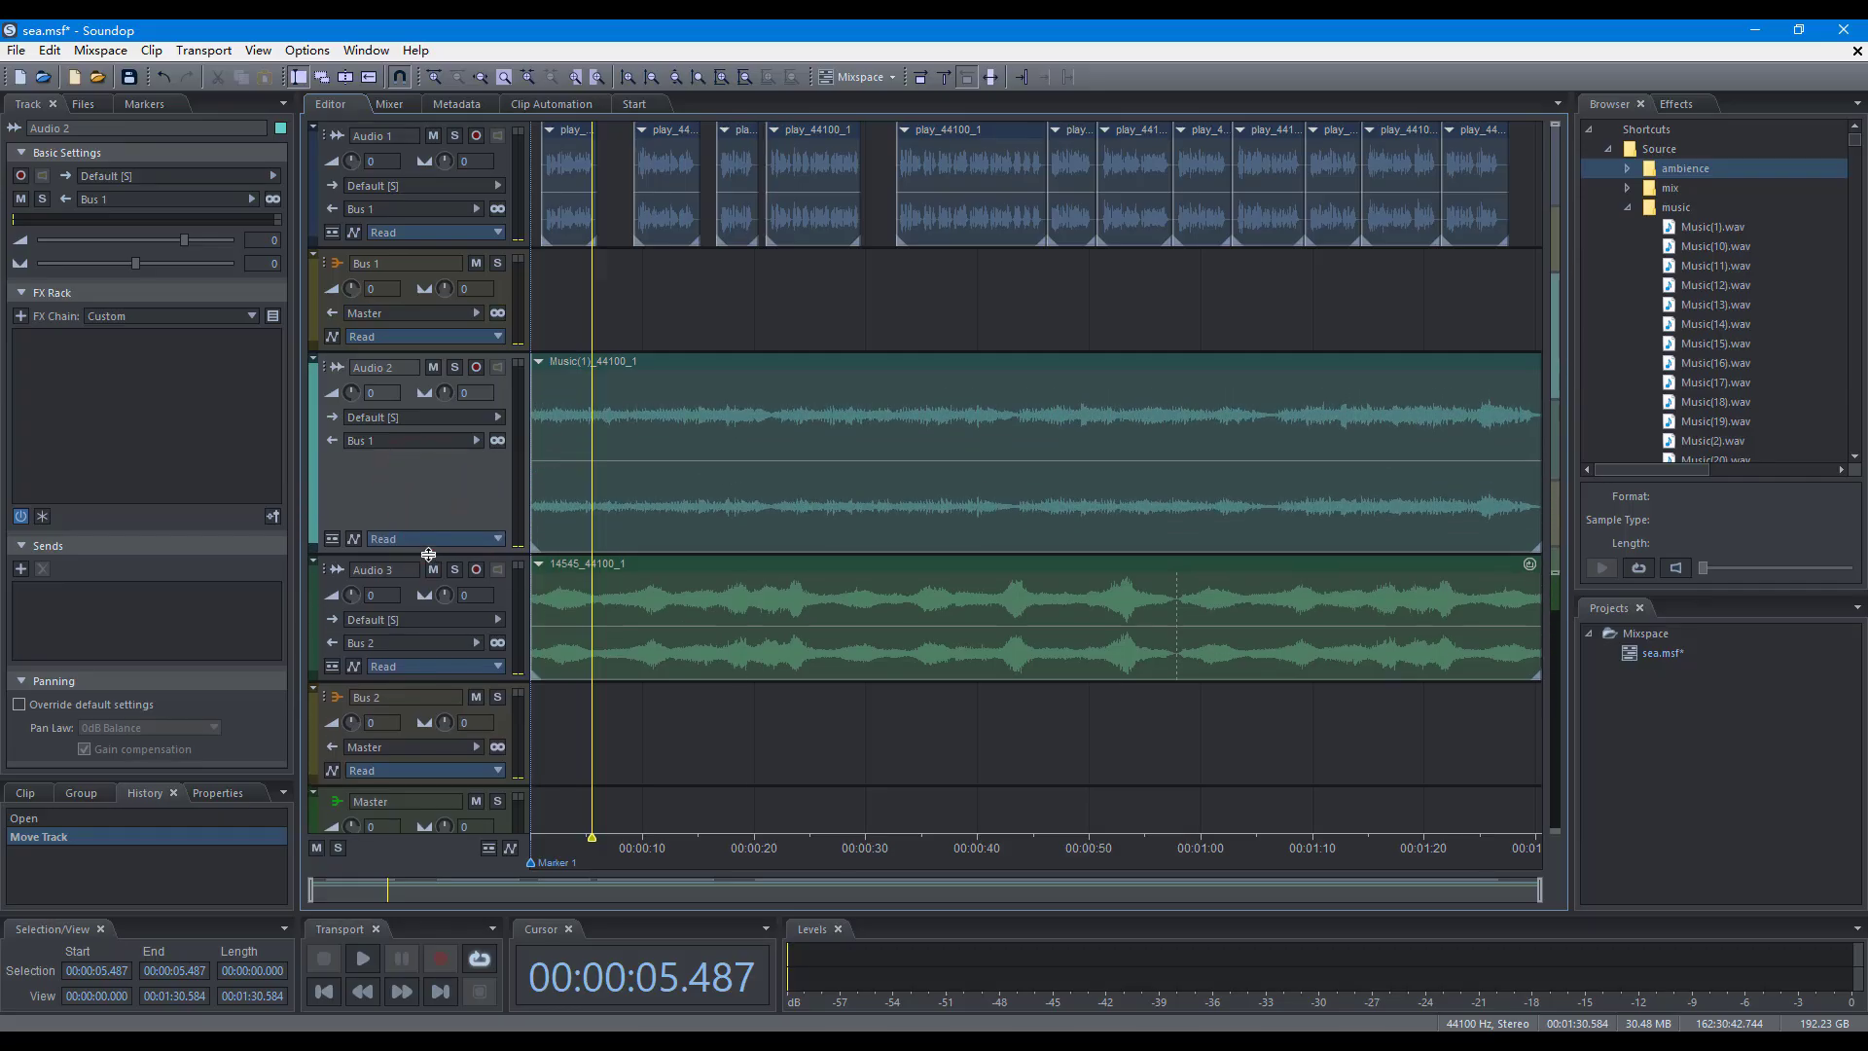
pyautogui.click(314, 360)
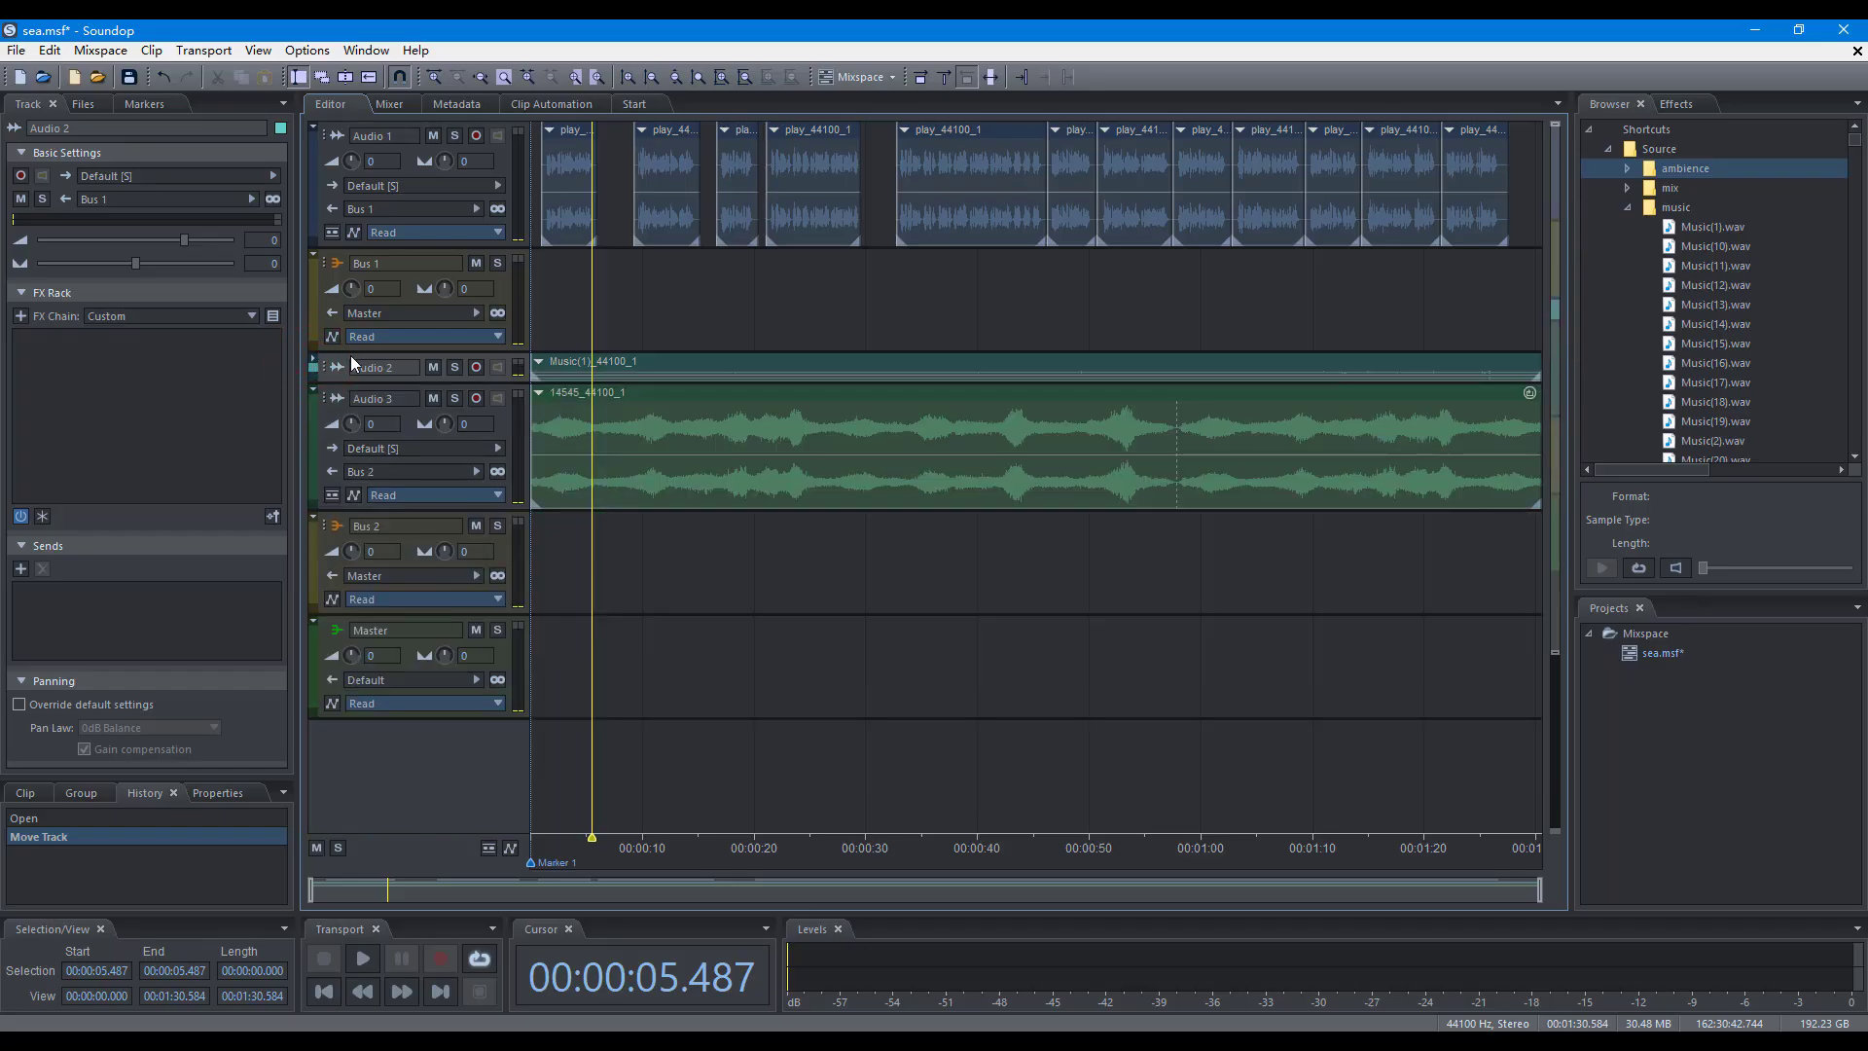
# Zoom the Audio 2 track vertically to fill the editor, then reset the vertical zoom
pyautogui.click(722, 77)
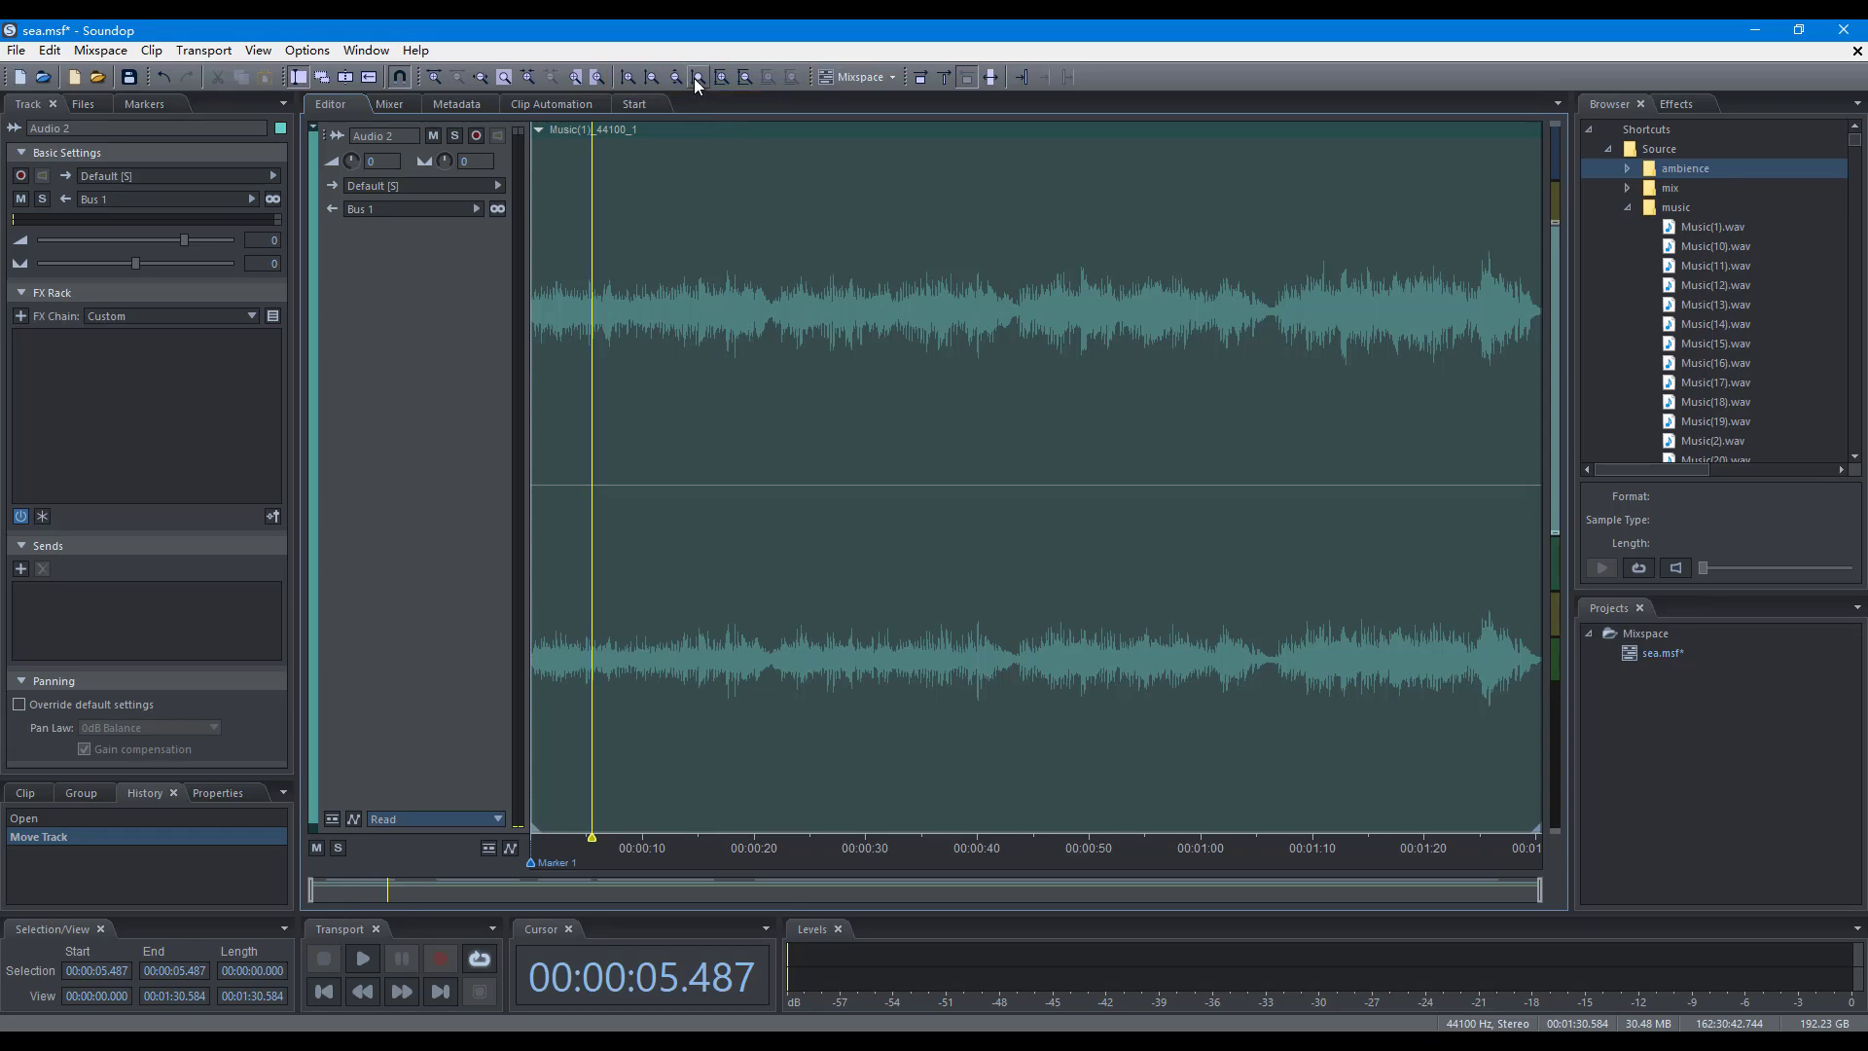
pyautogui.click(695, 78)
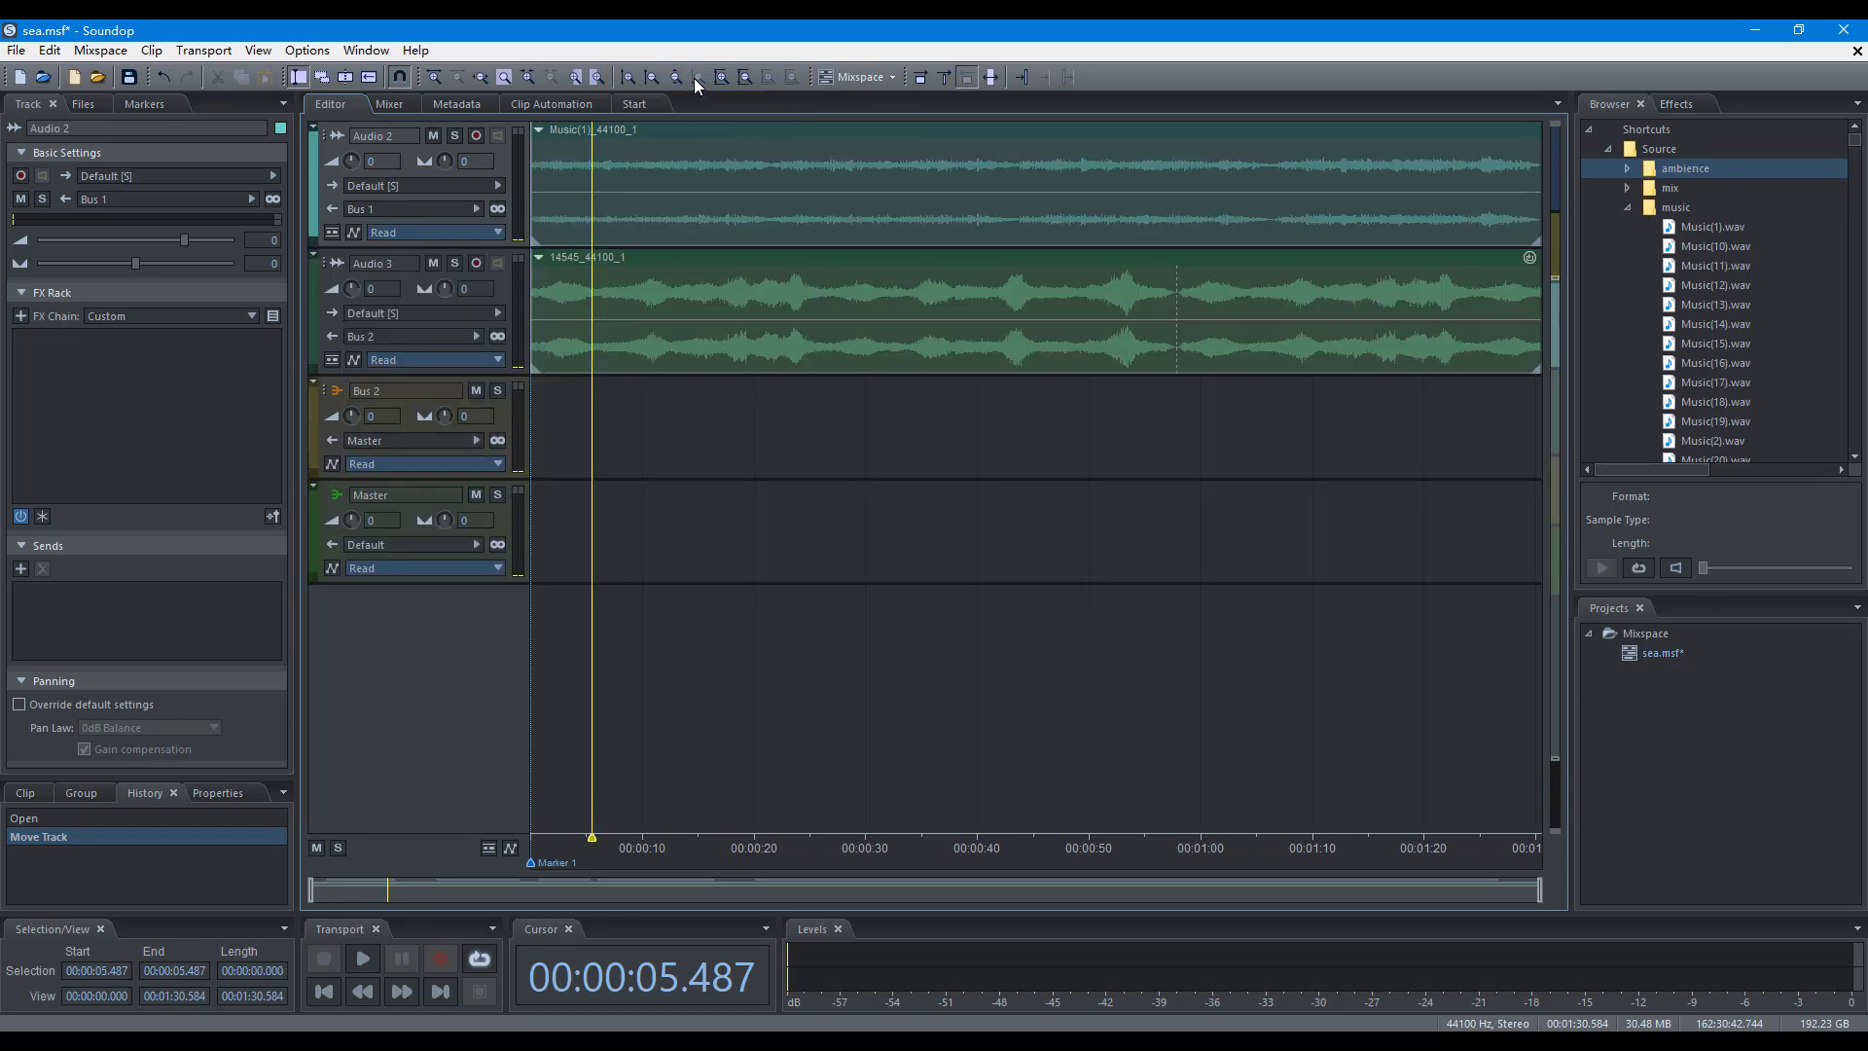
pyautogui.click(692, 78)
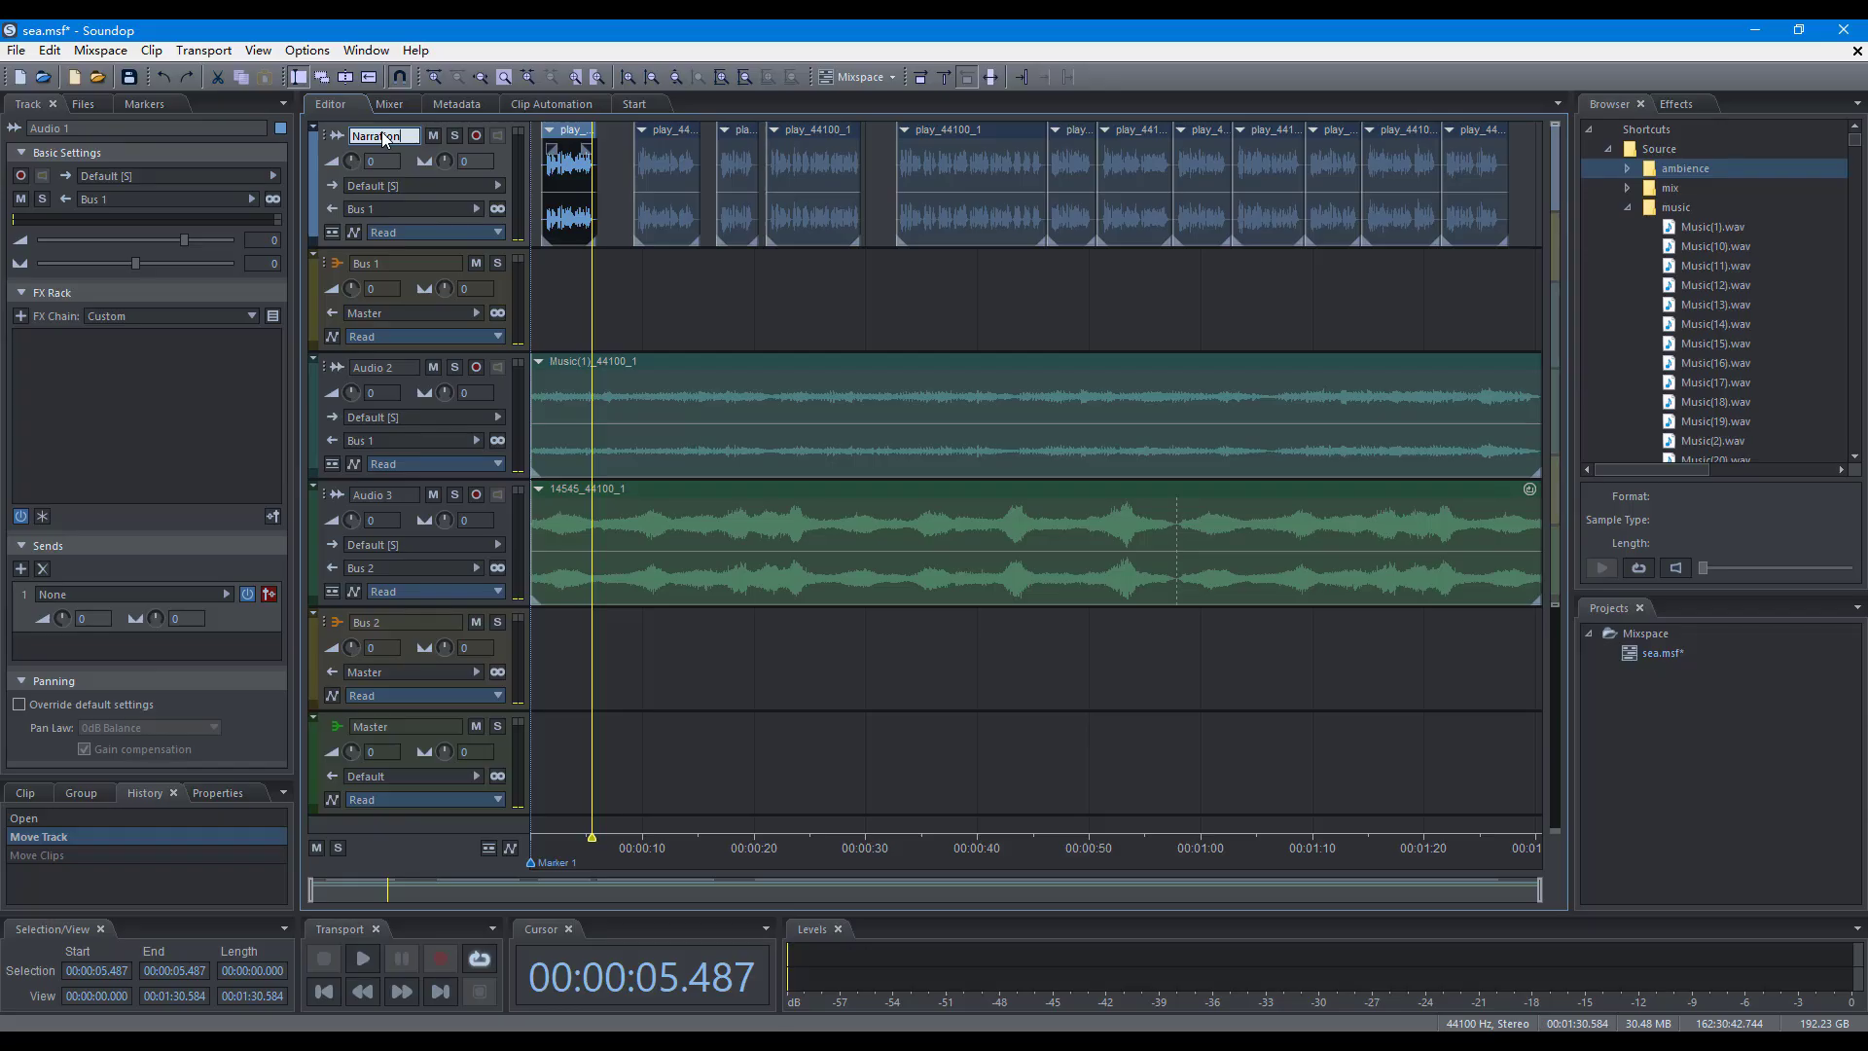
# Rename the Audio 1 track to Narration and set its track color to green with hue 100
pyautogui.press('Return')
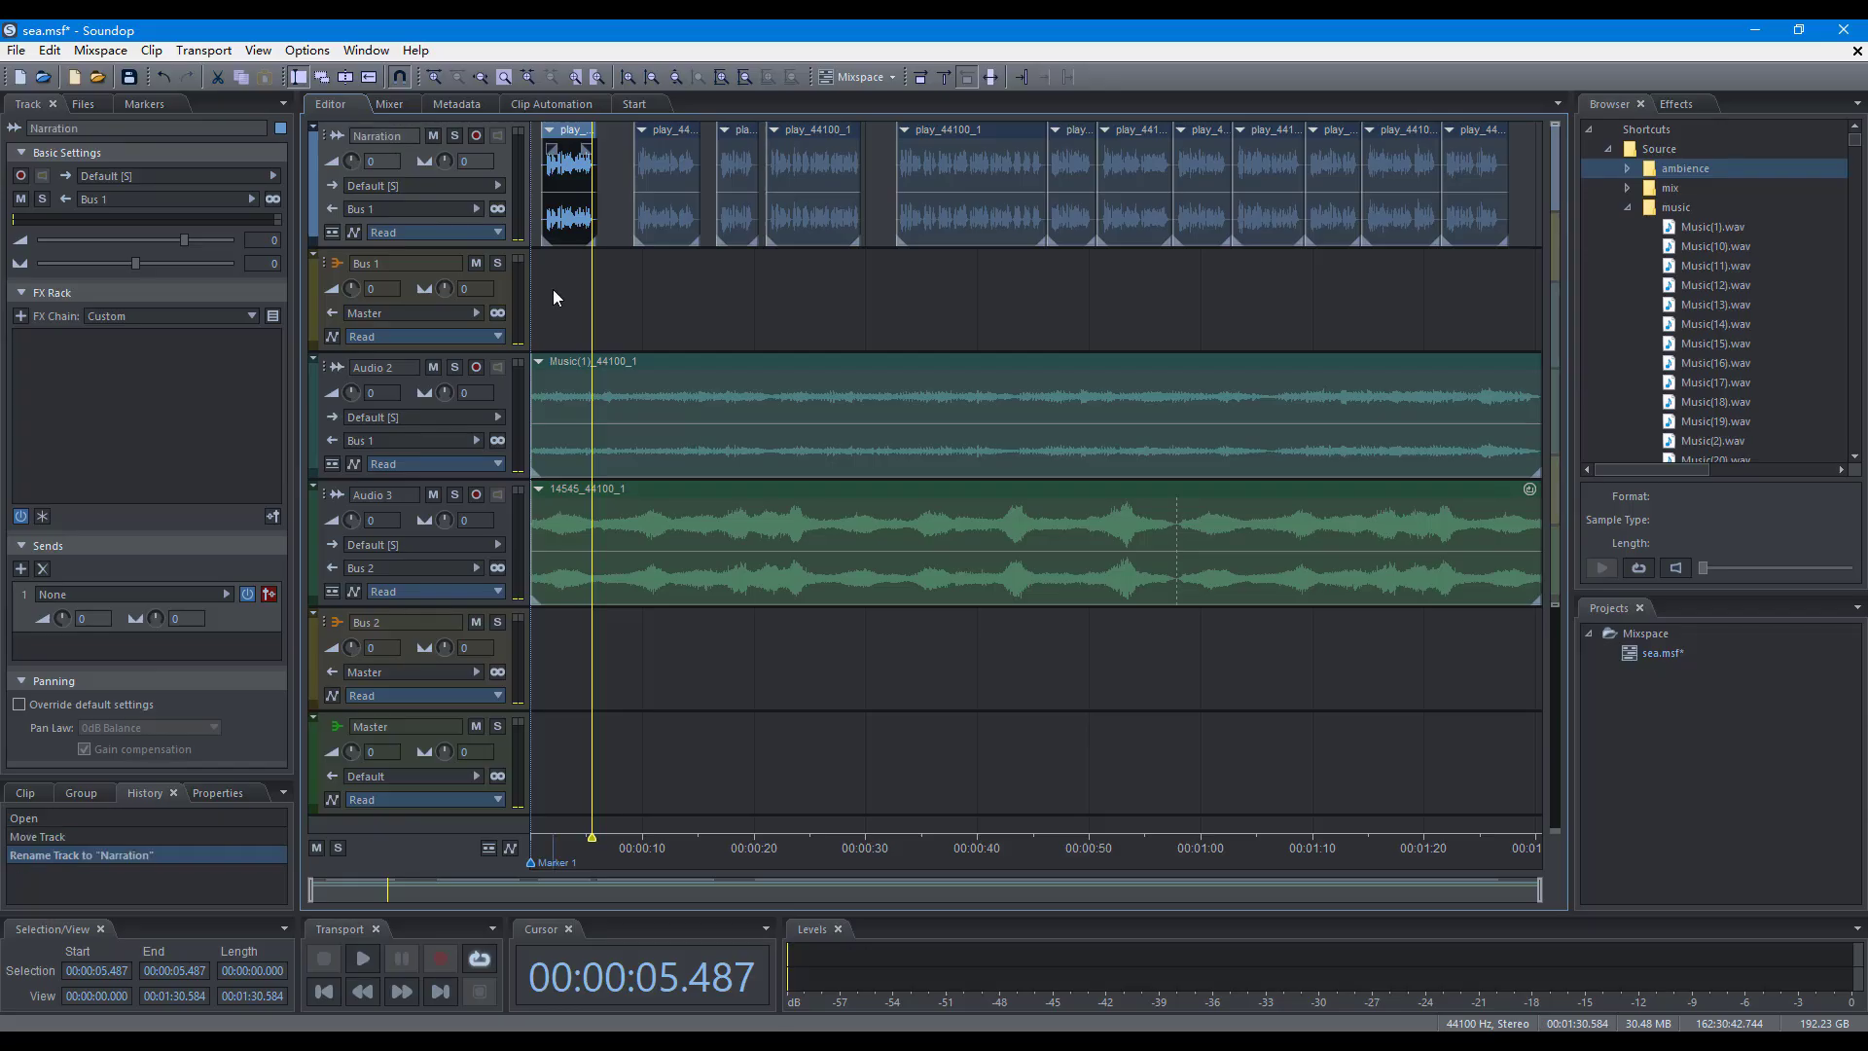
pyautogui.click(281, 128)
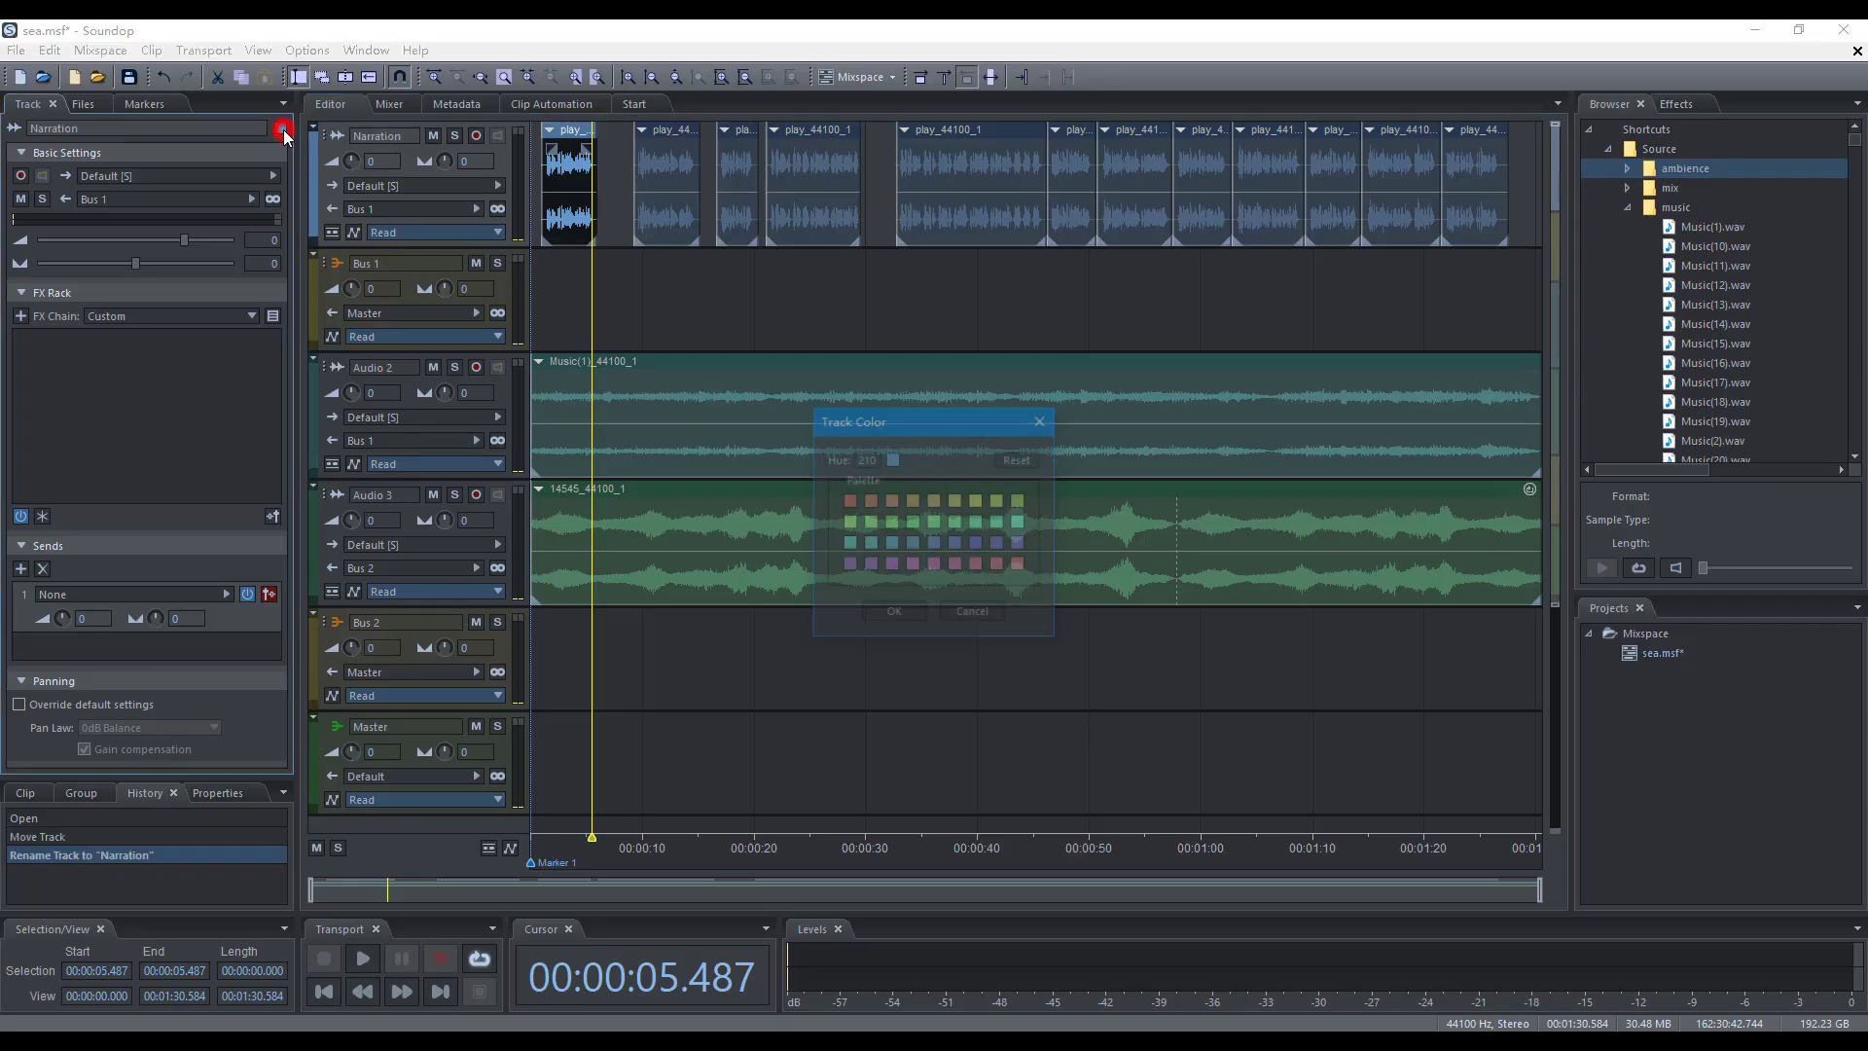
pyautogui.click(872, 520)
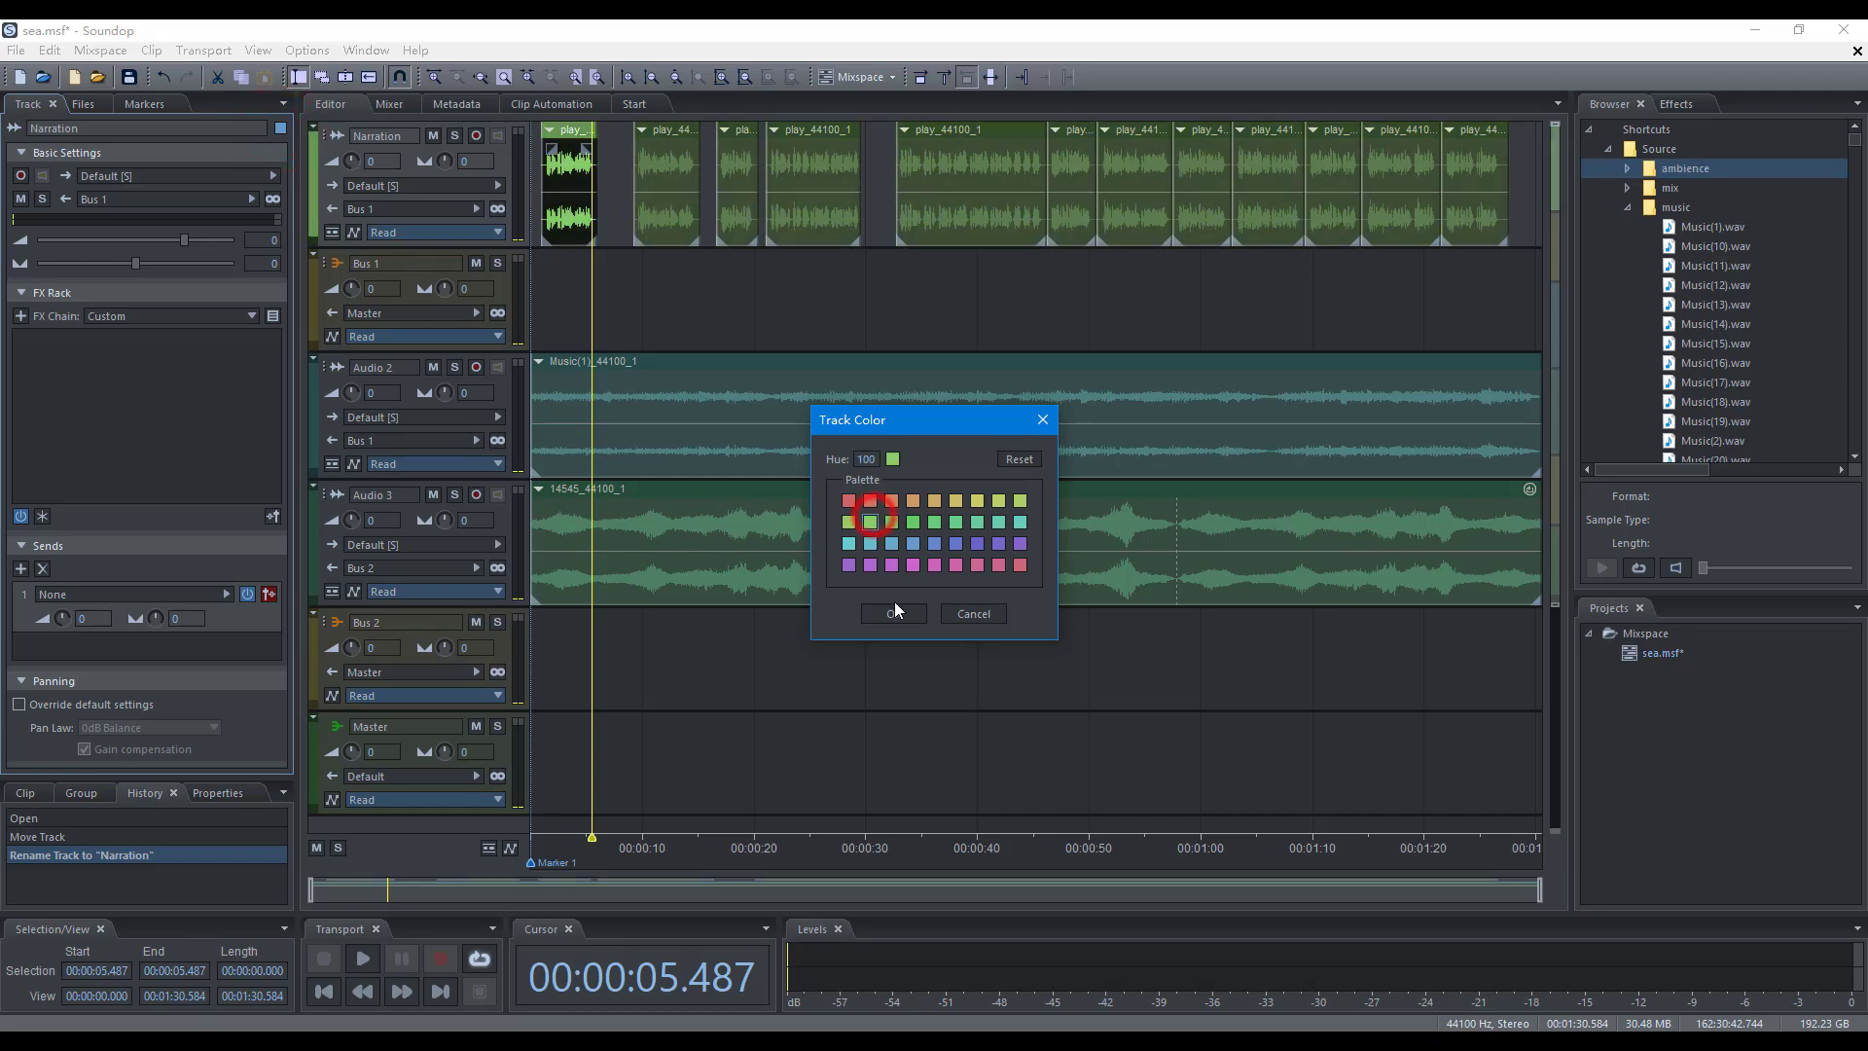
pyautogui.click(894, 613)
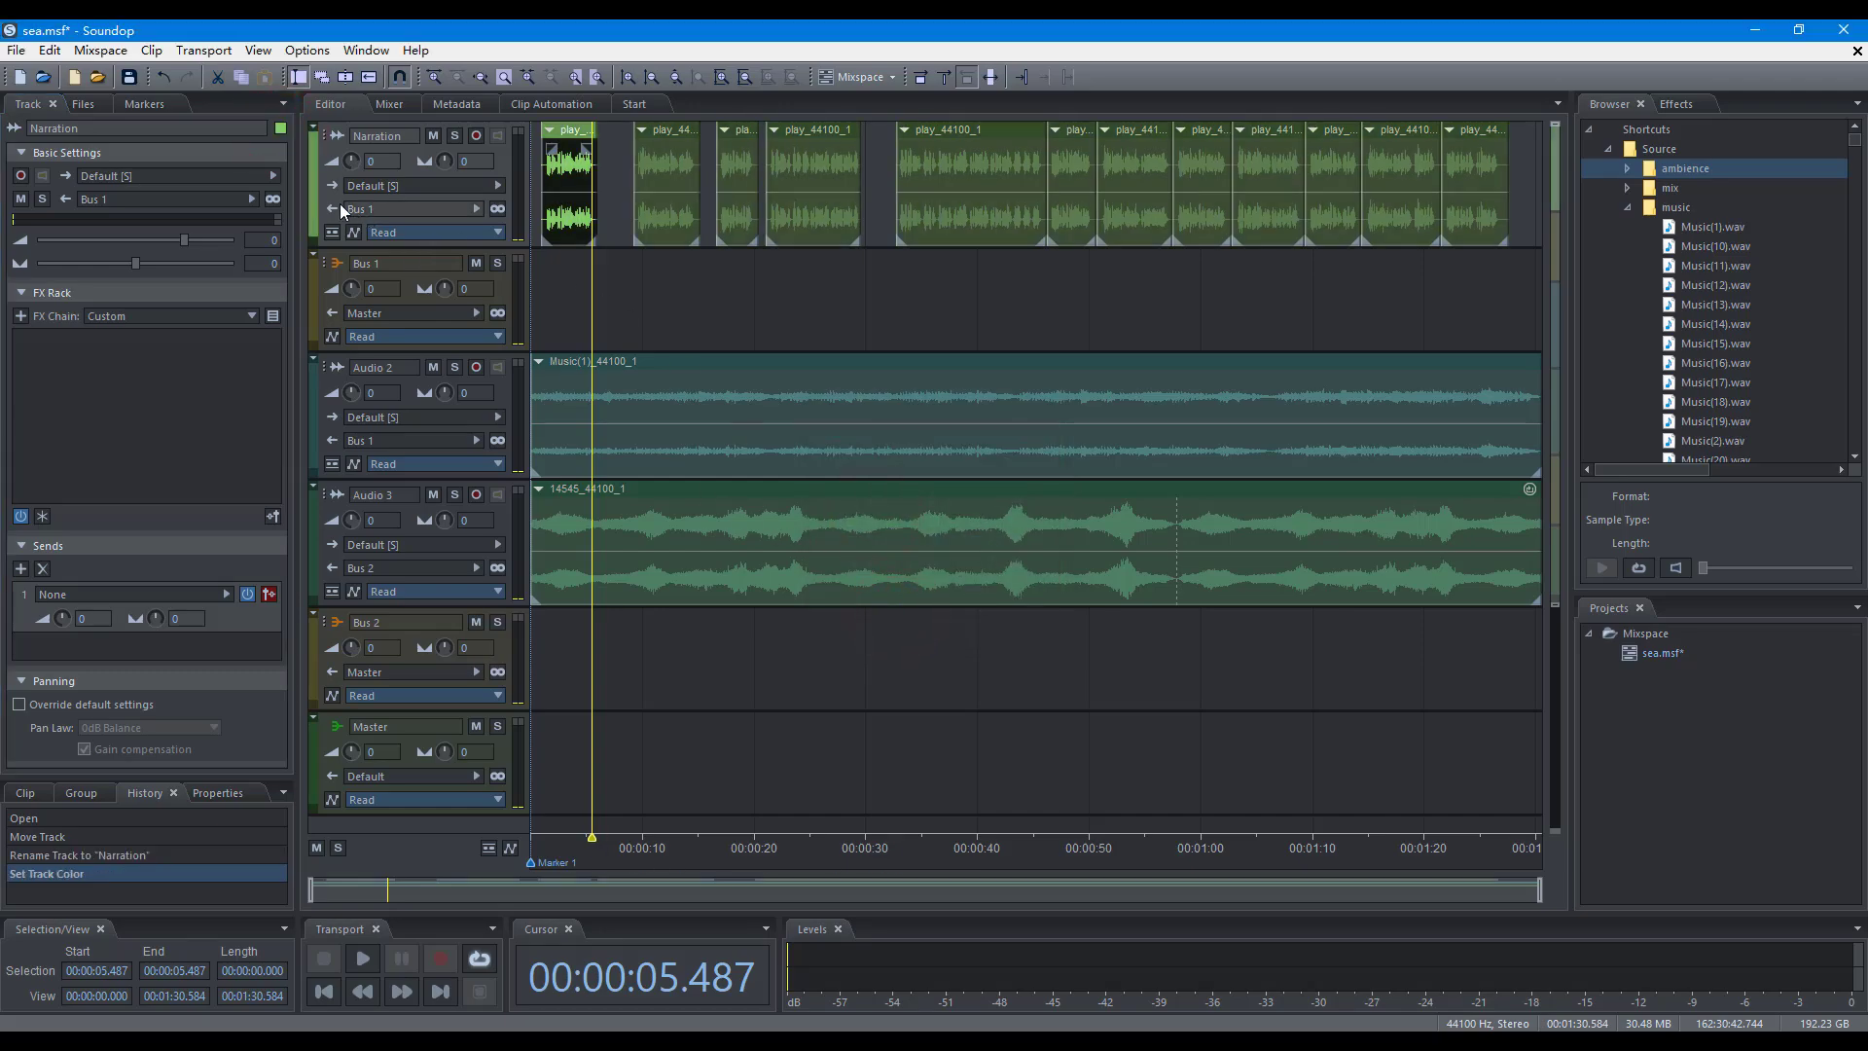
# Change the Narration track's color to orange from the palette
pyautogui.click(315, 189)
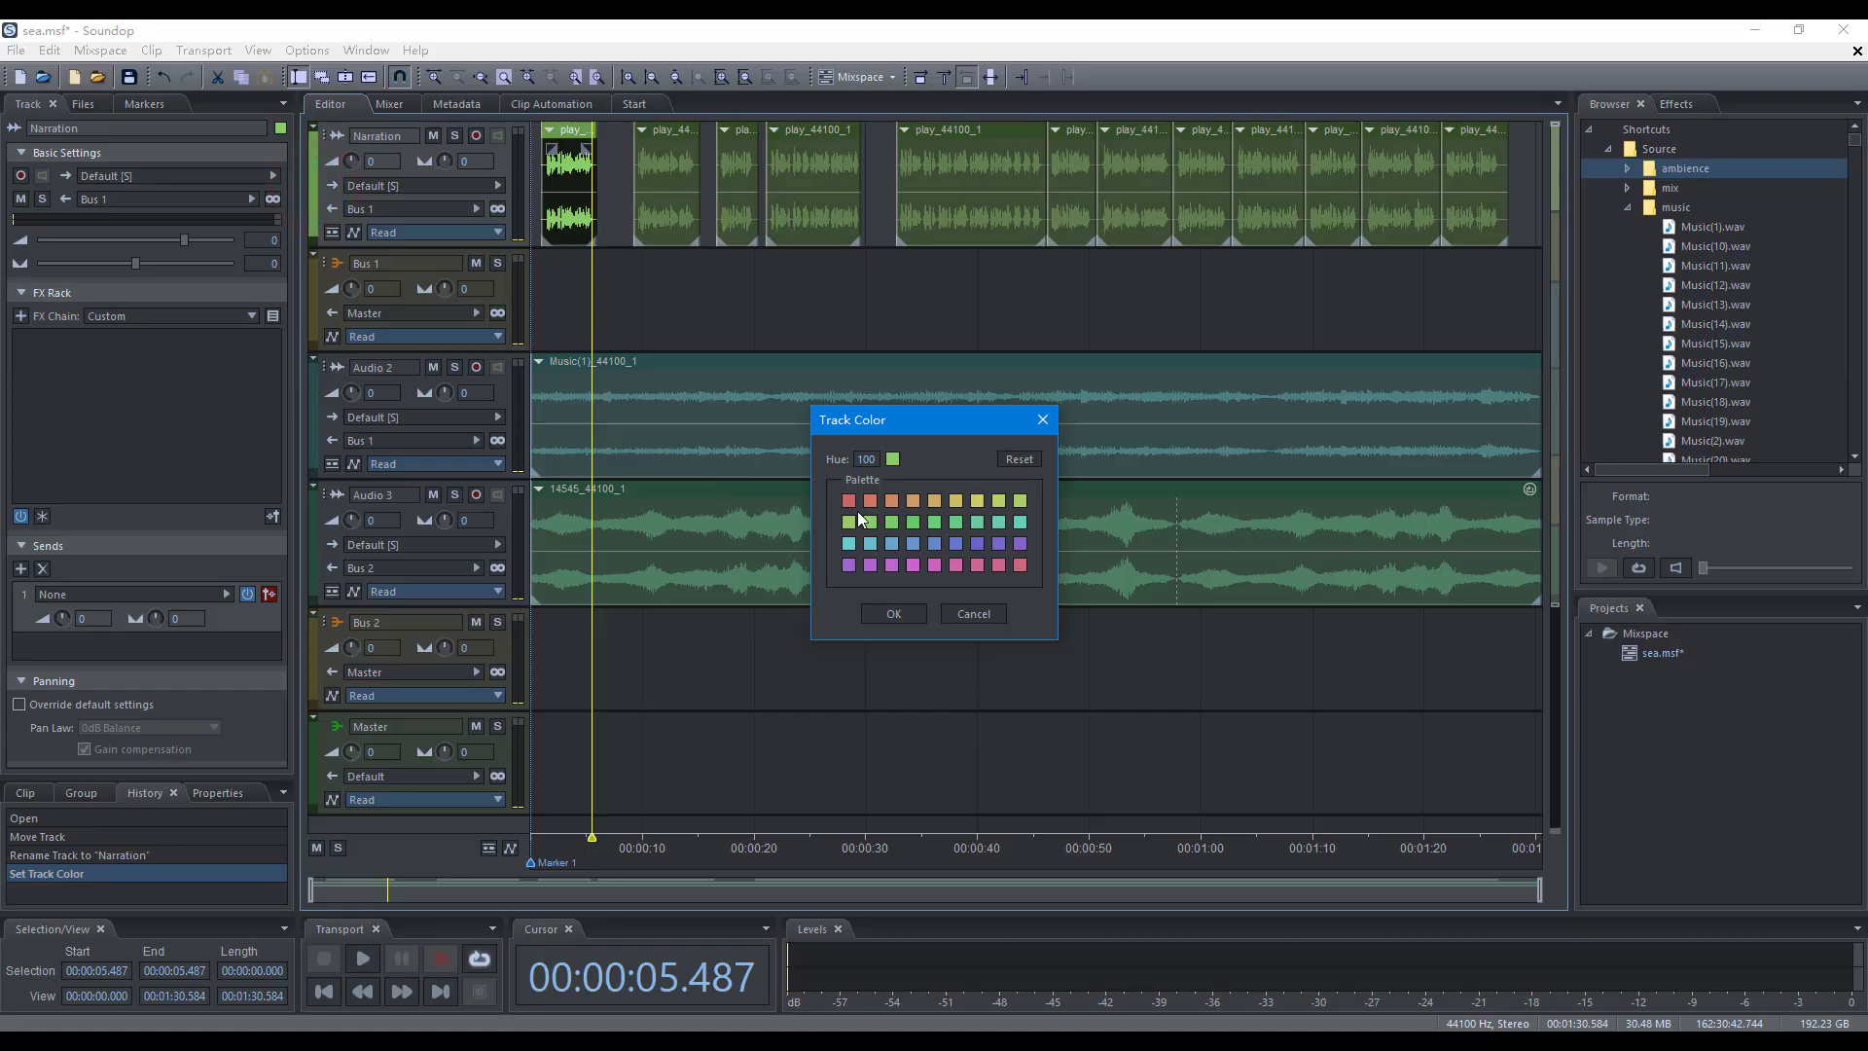
pyautogui.click(892, 501)
pyautogui.click(895, 613)
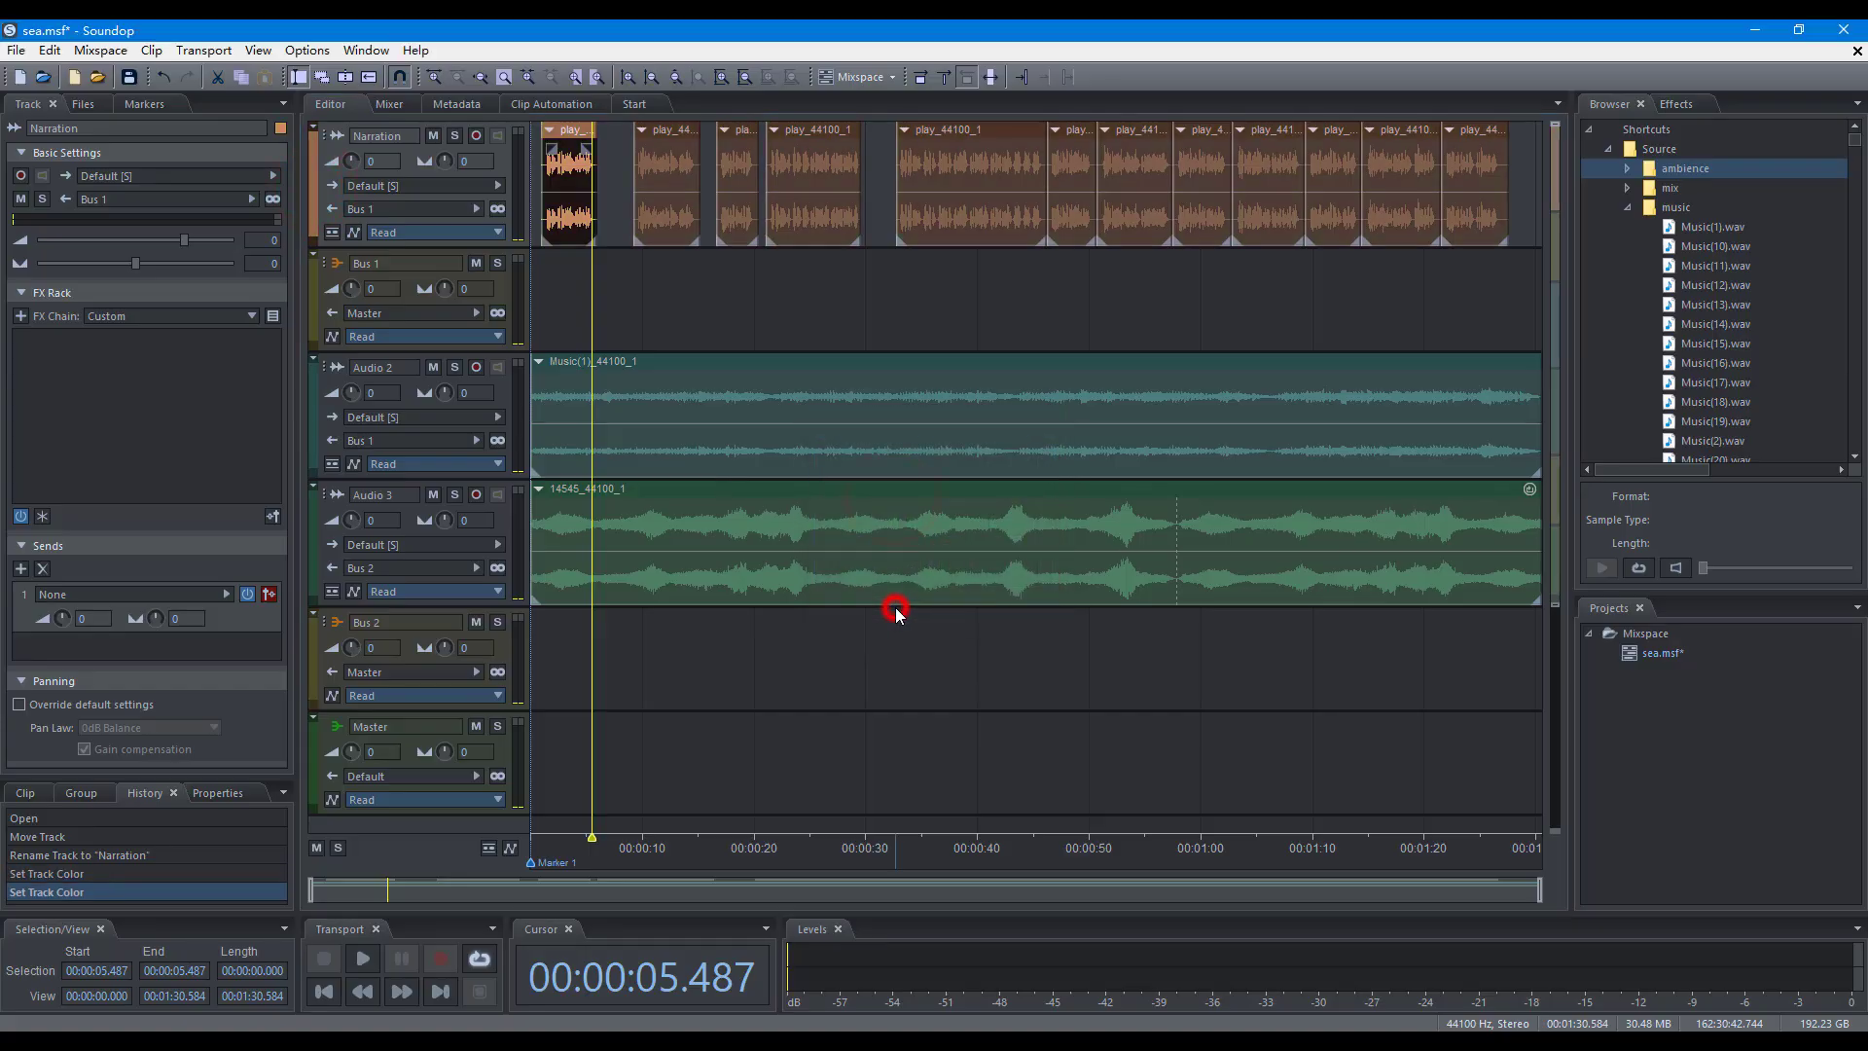
# During playback, toggle the mono/stereo output mode of Audio 3 and set its volume to -19.1 and pan to L45
pyautogui.press('space')
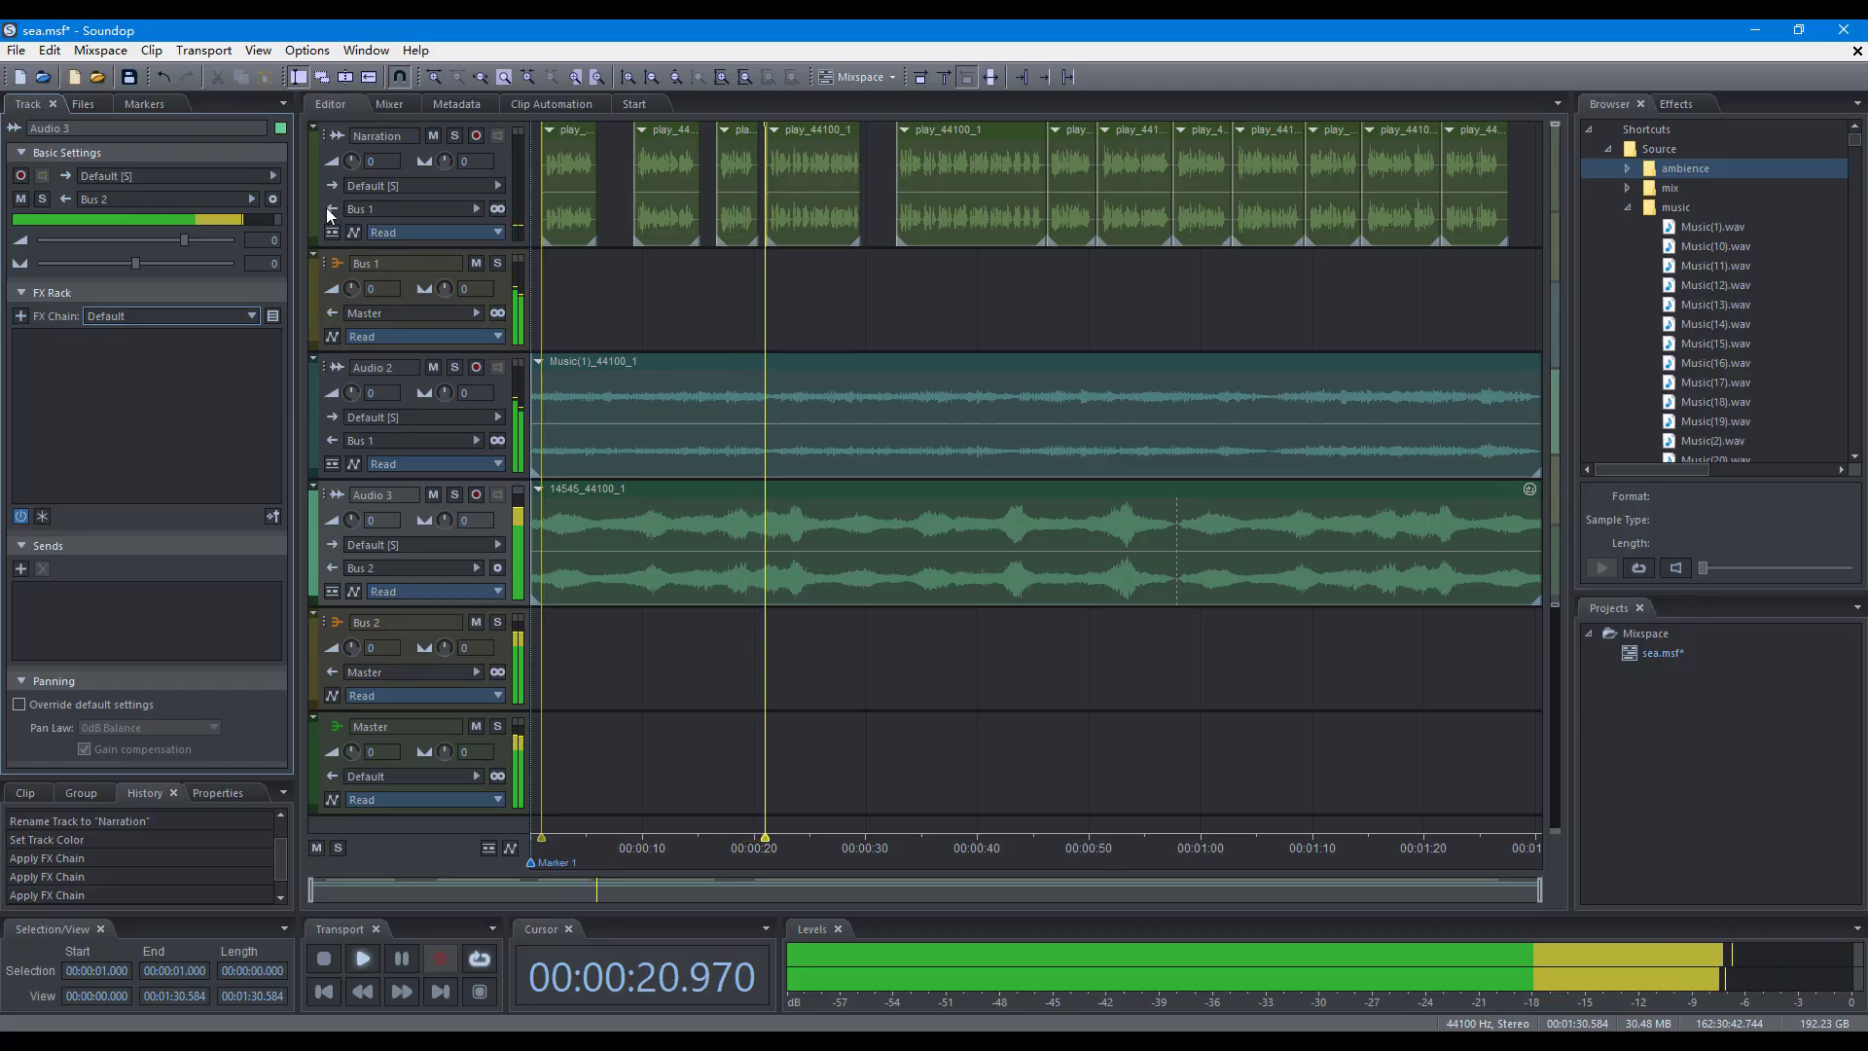
pyautogui.click(272, 199)
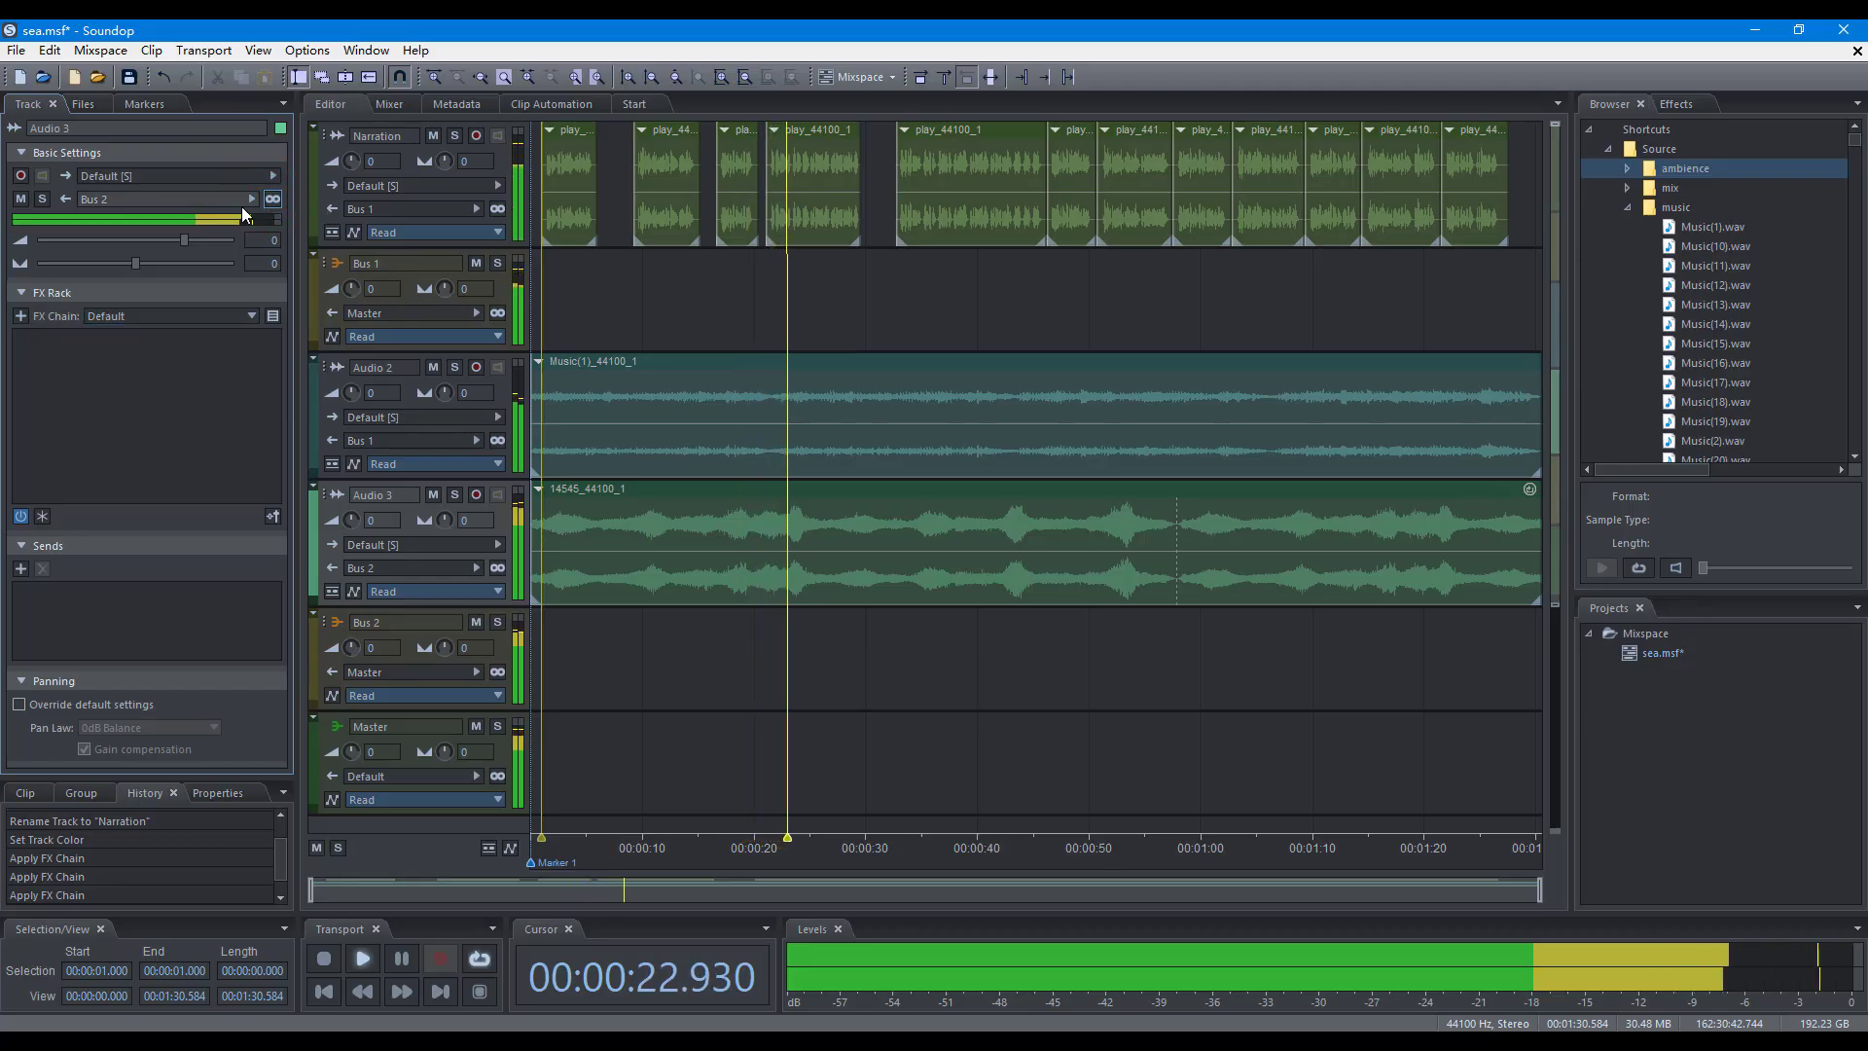
pyautogui.click(125, 239)
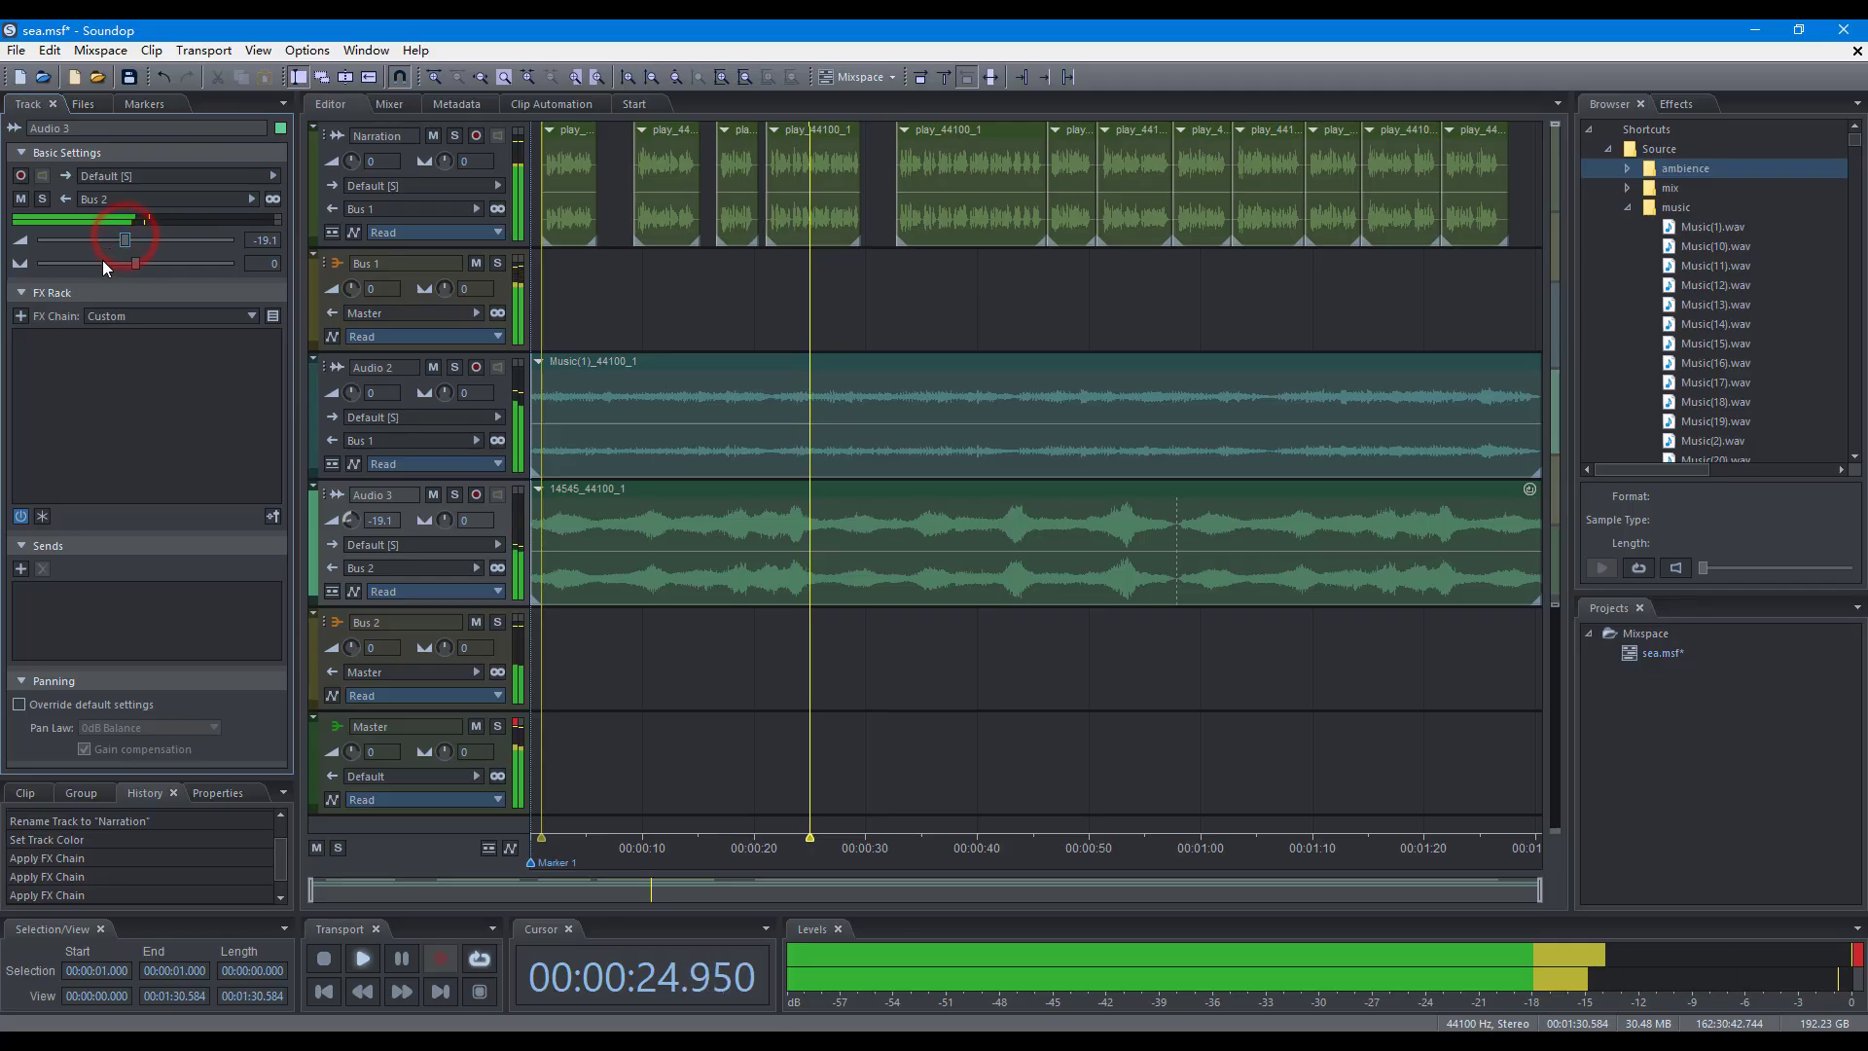
pyautogui.click(93, 263)
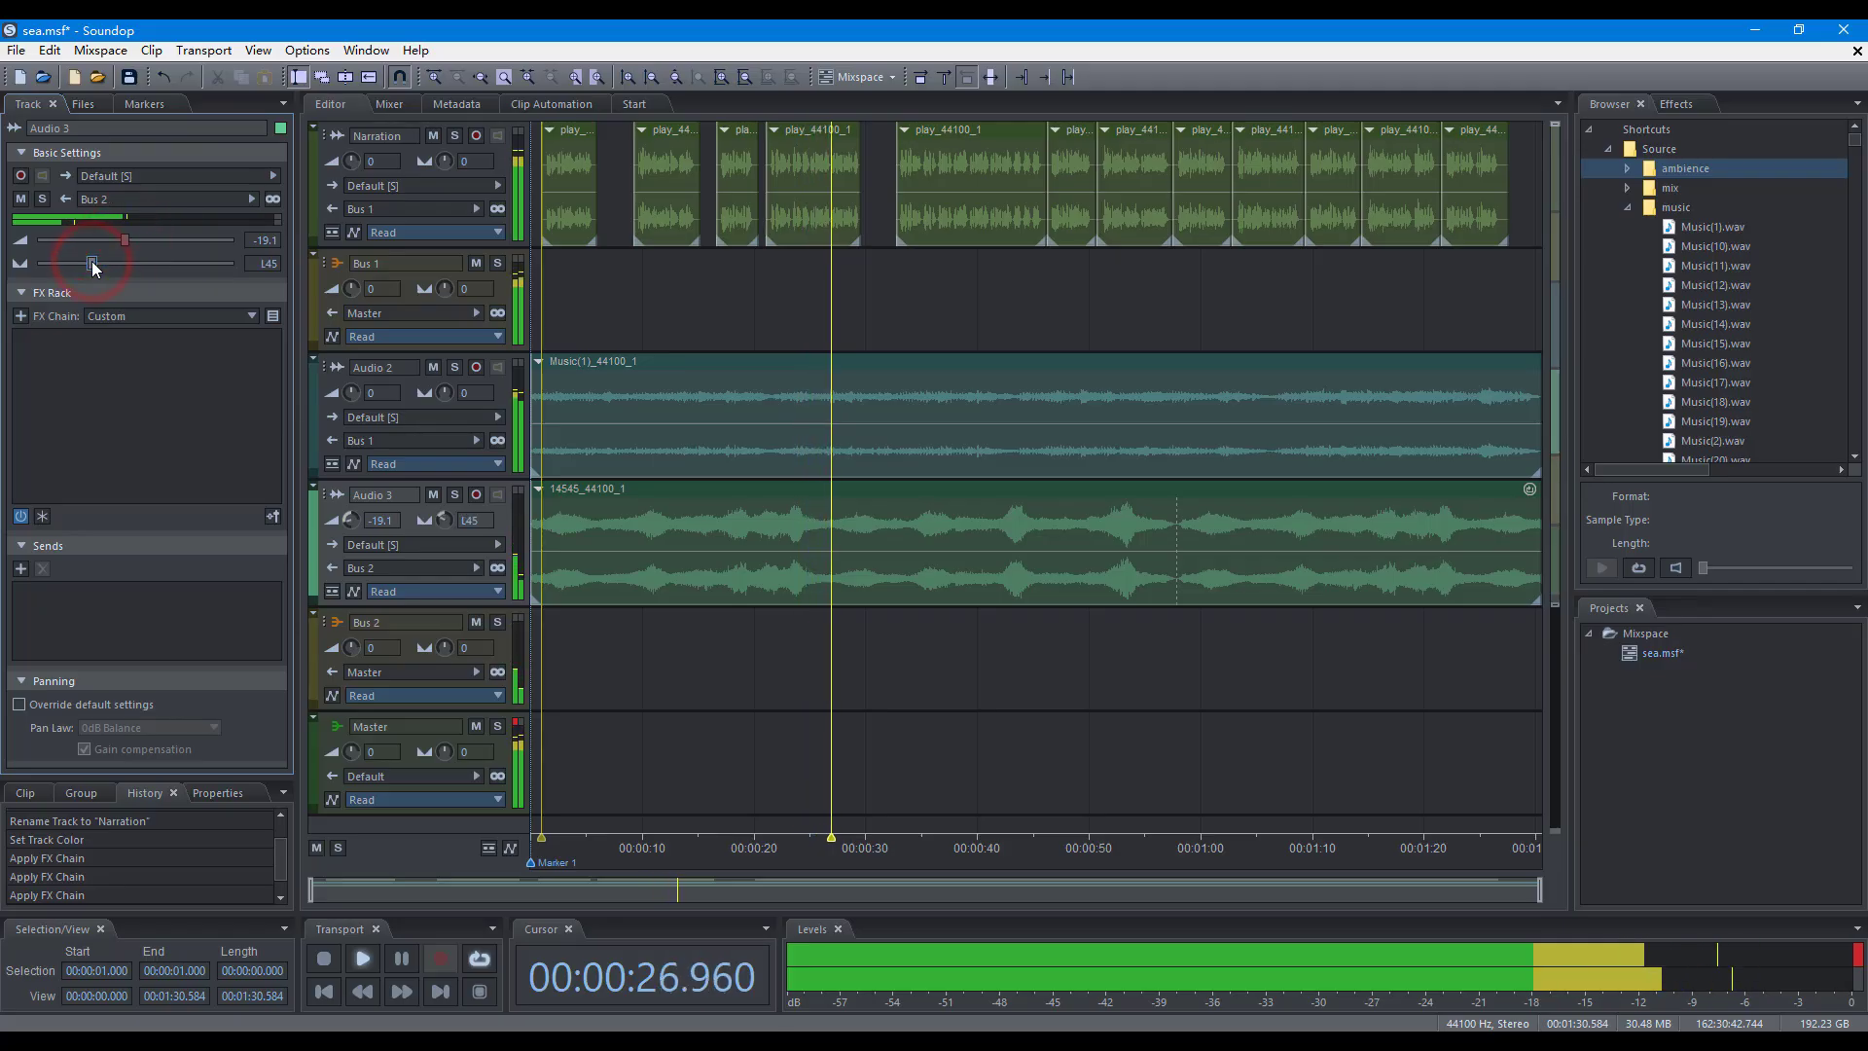
# Apply the Backing Vocal FX chain to the Audio 3 track
pyautogui.click(117, 316)
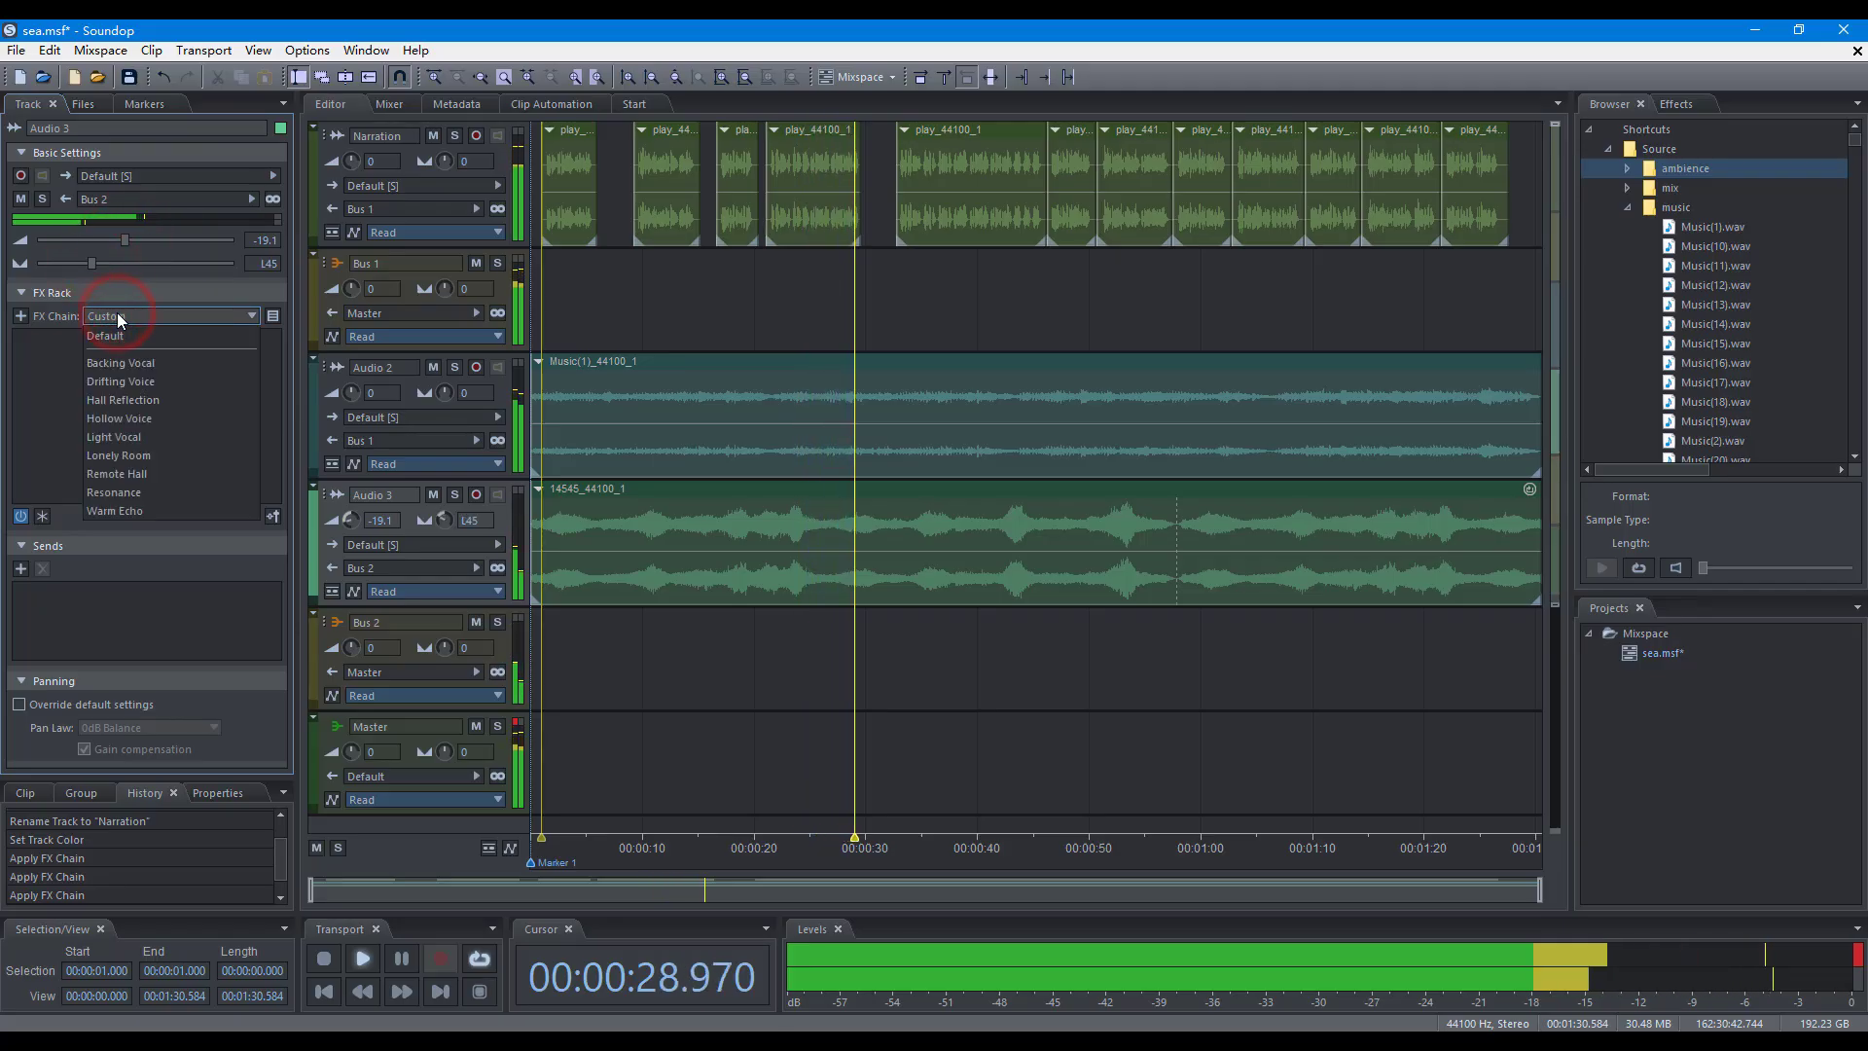
pyautogui.click(122, 360)
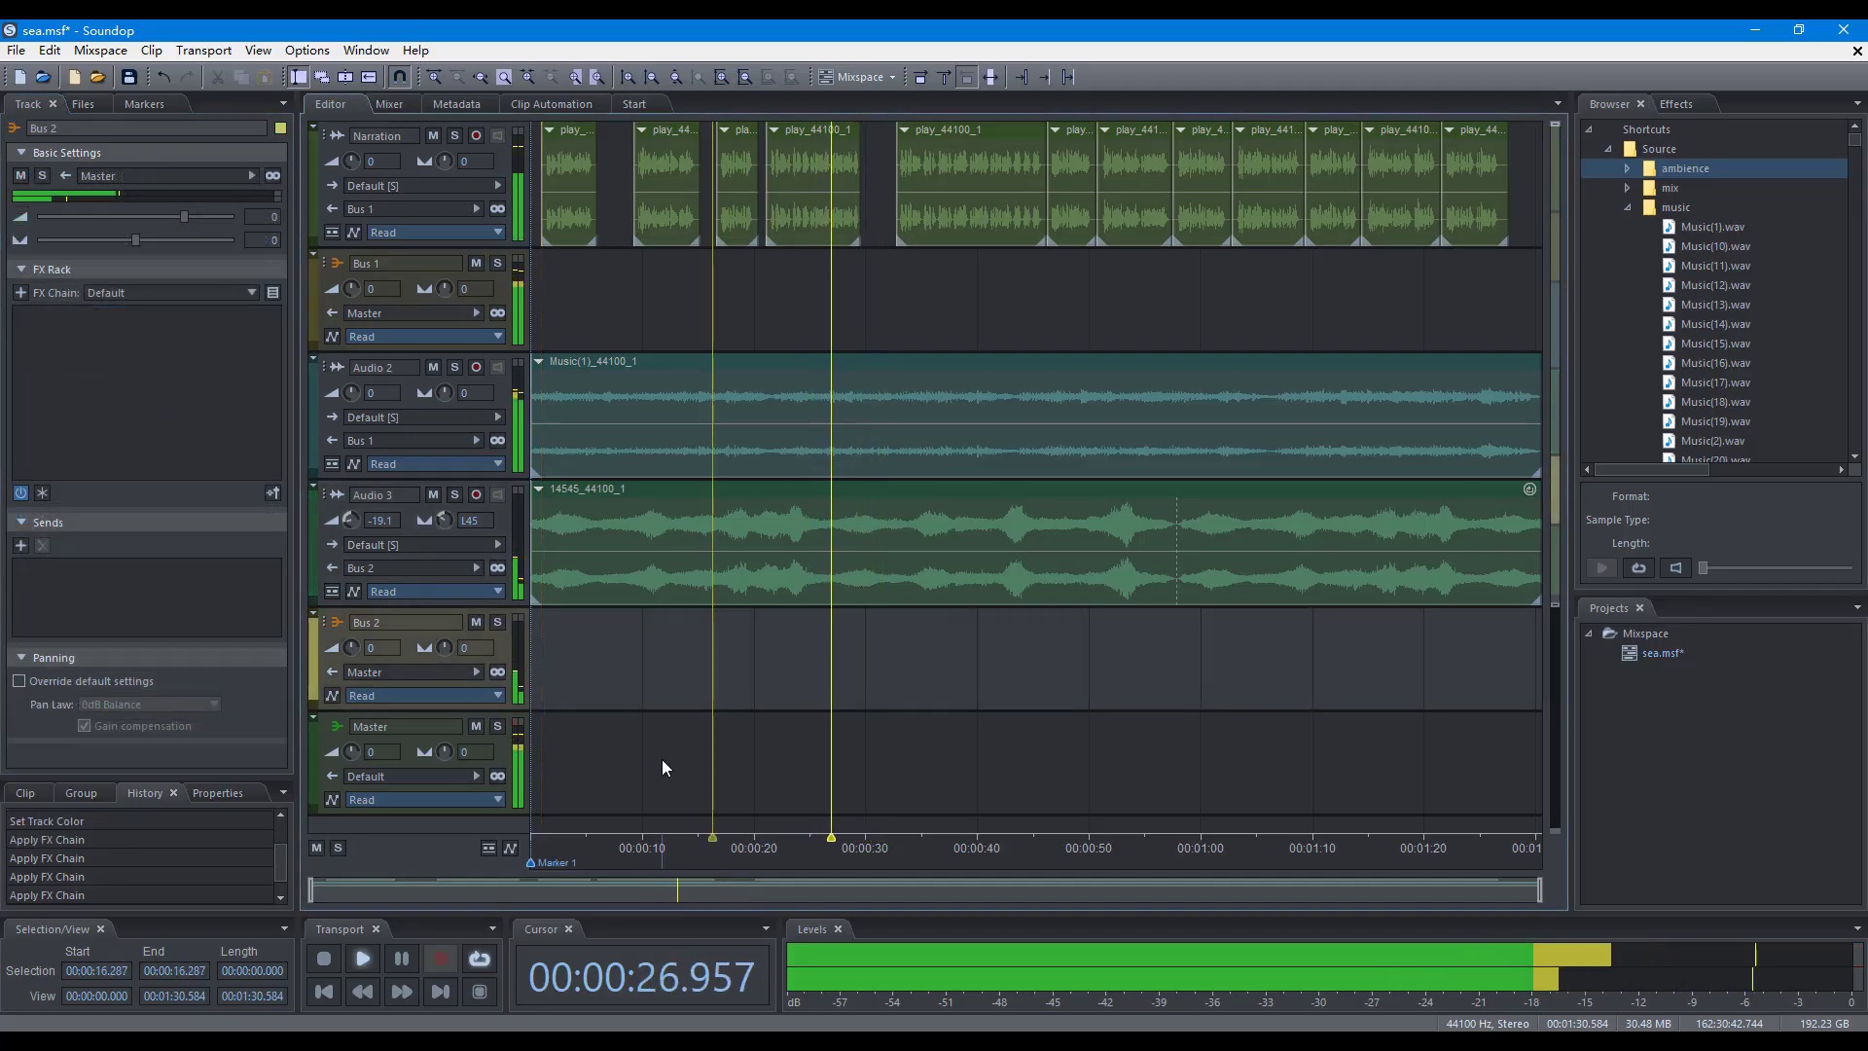
# Check the Master track's output options, and route the Narration track's output to the Audio 3: 1 - Compressor side-chain
pyautogui.click(449, 775)
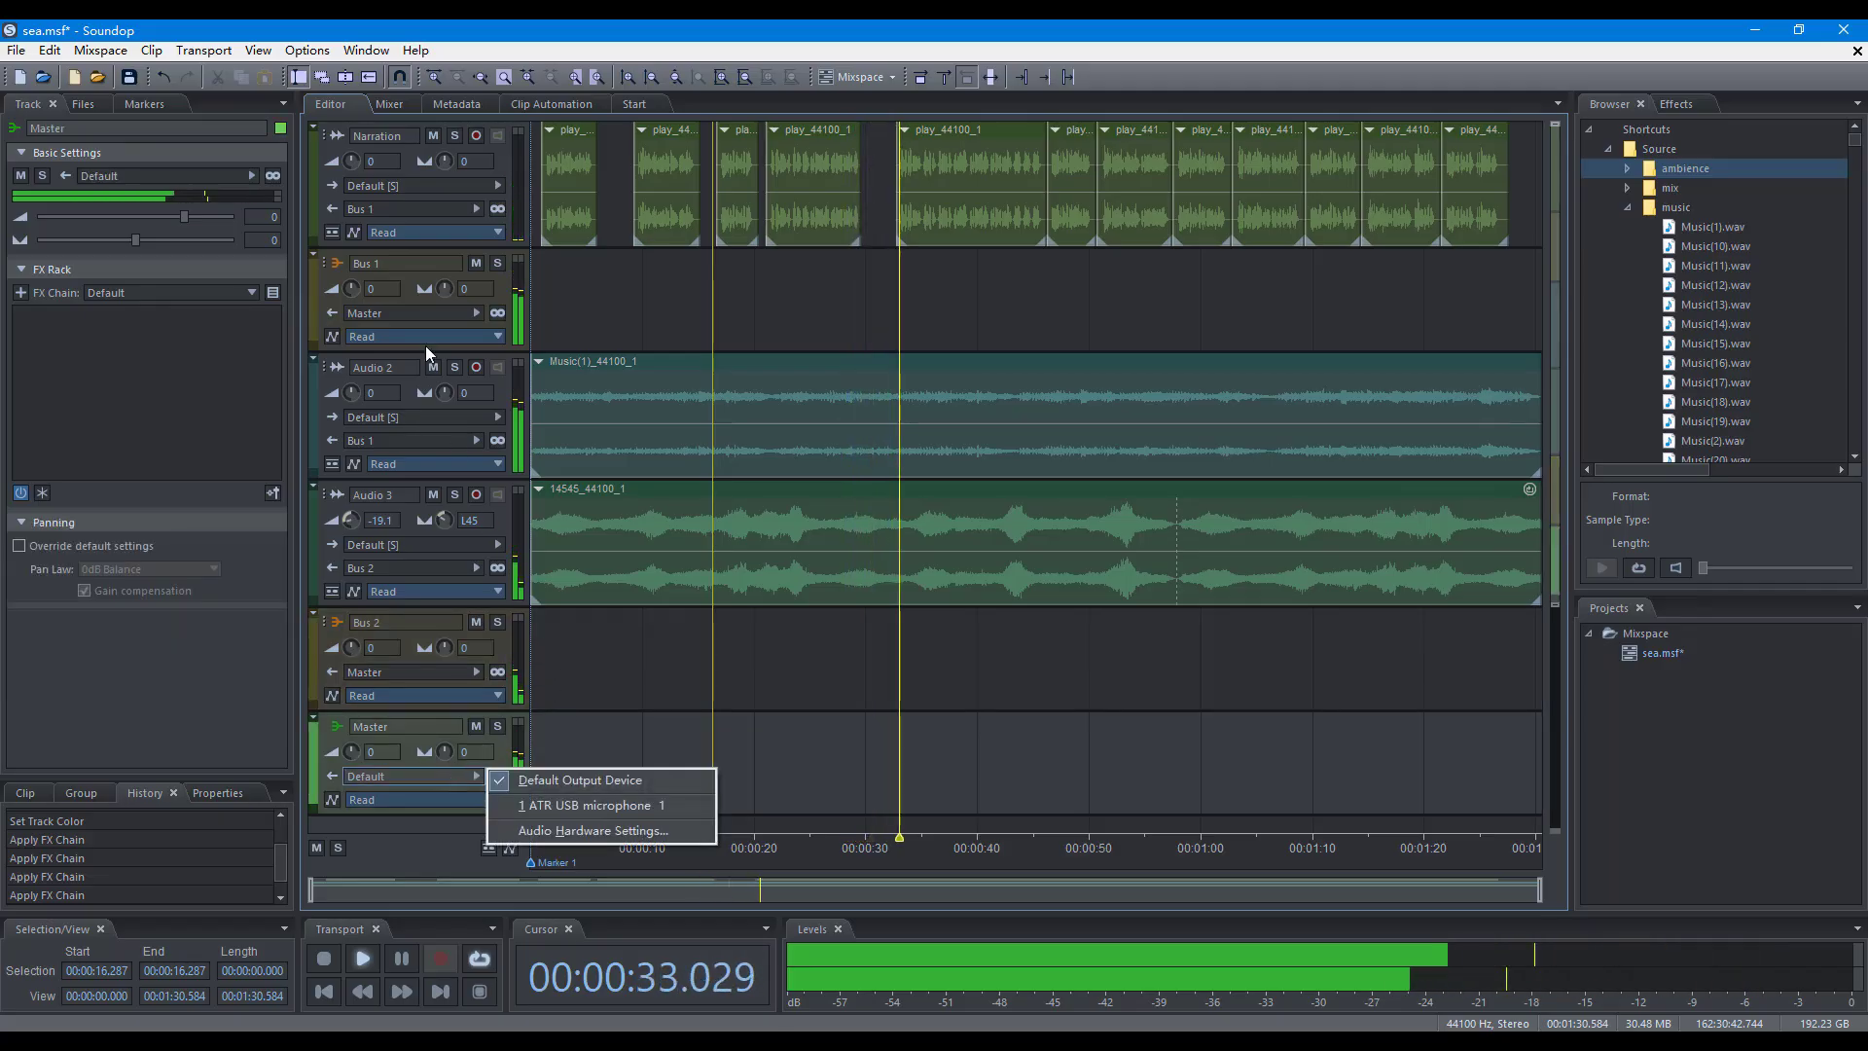
pyautogui.click(444, 201)
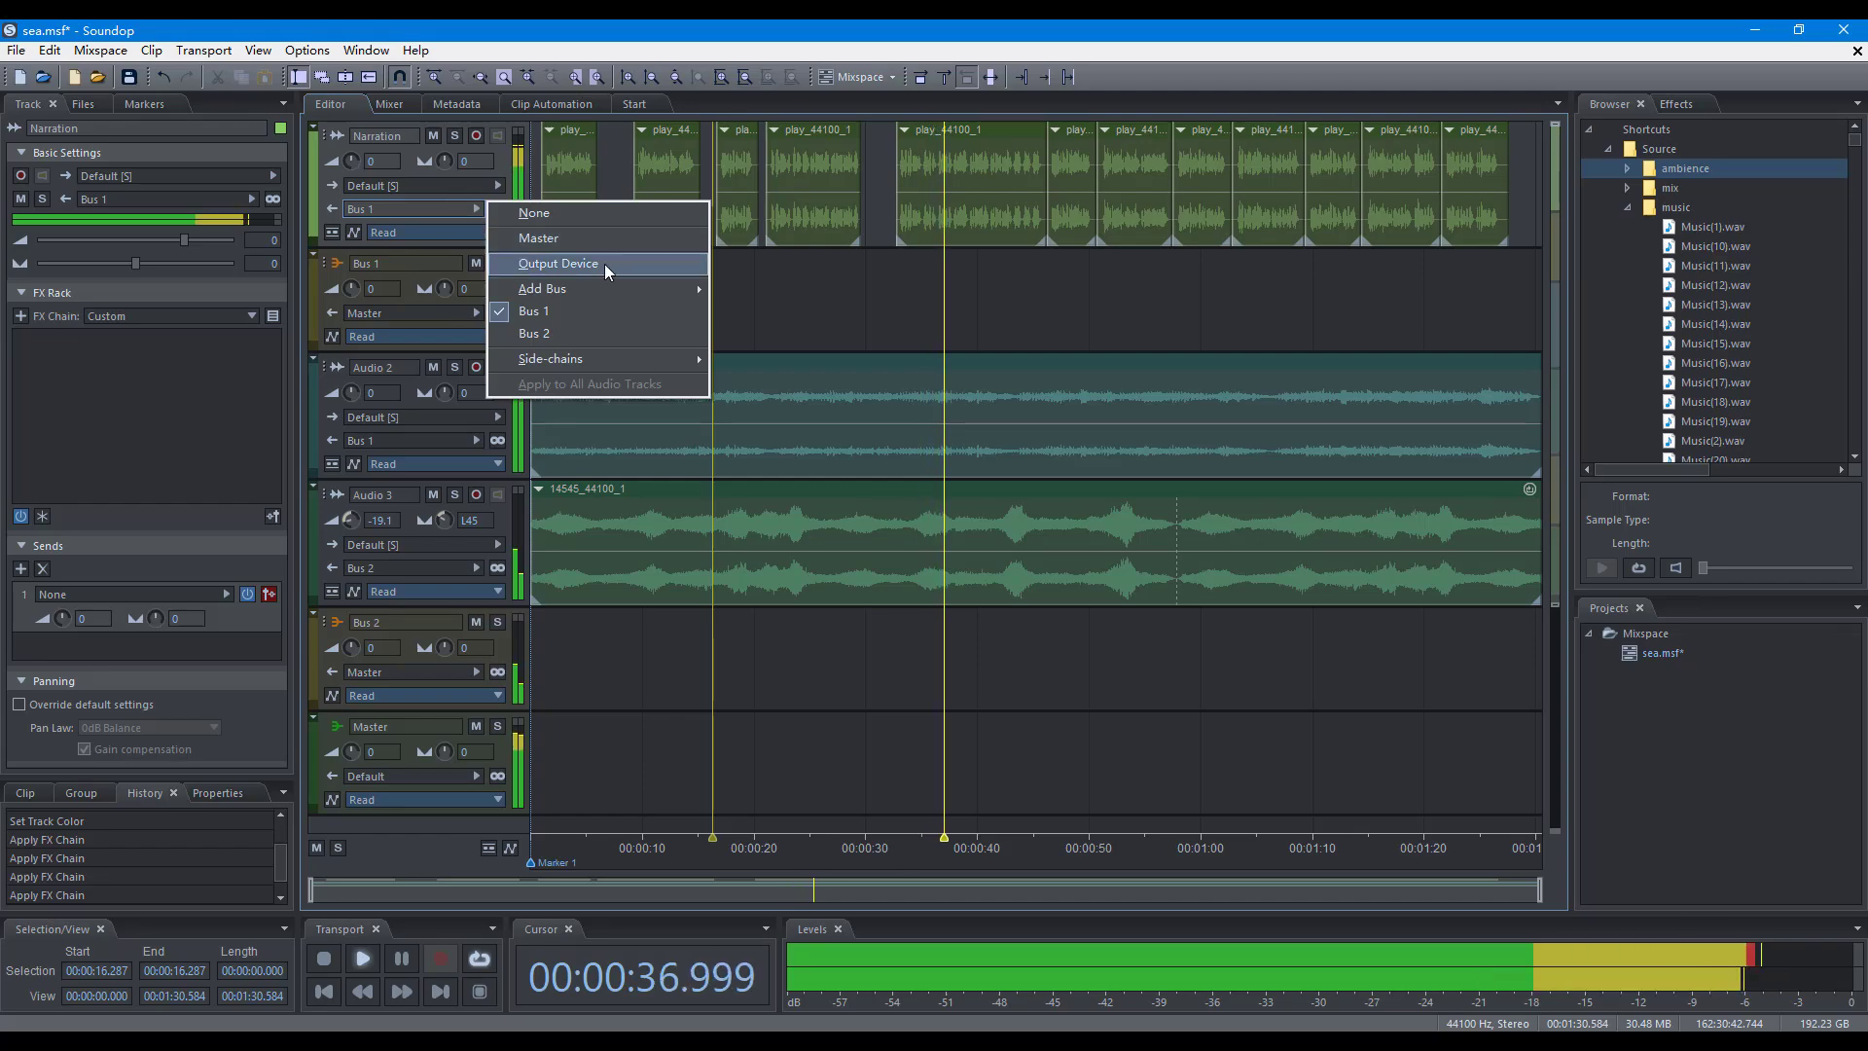
pyautogui.moveTo(623, 354)
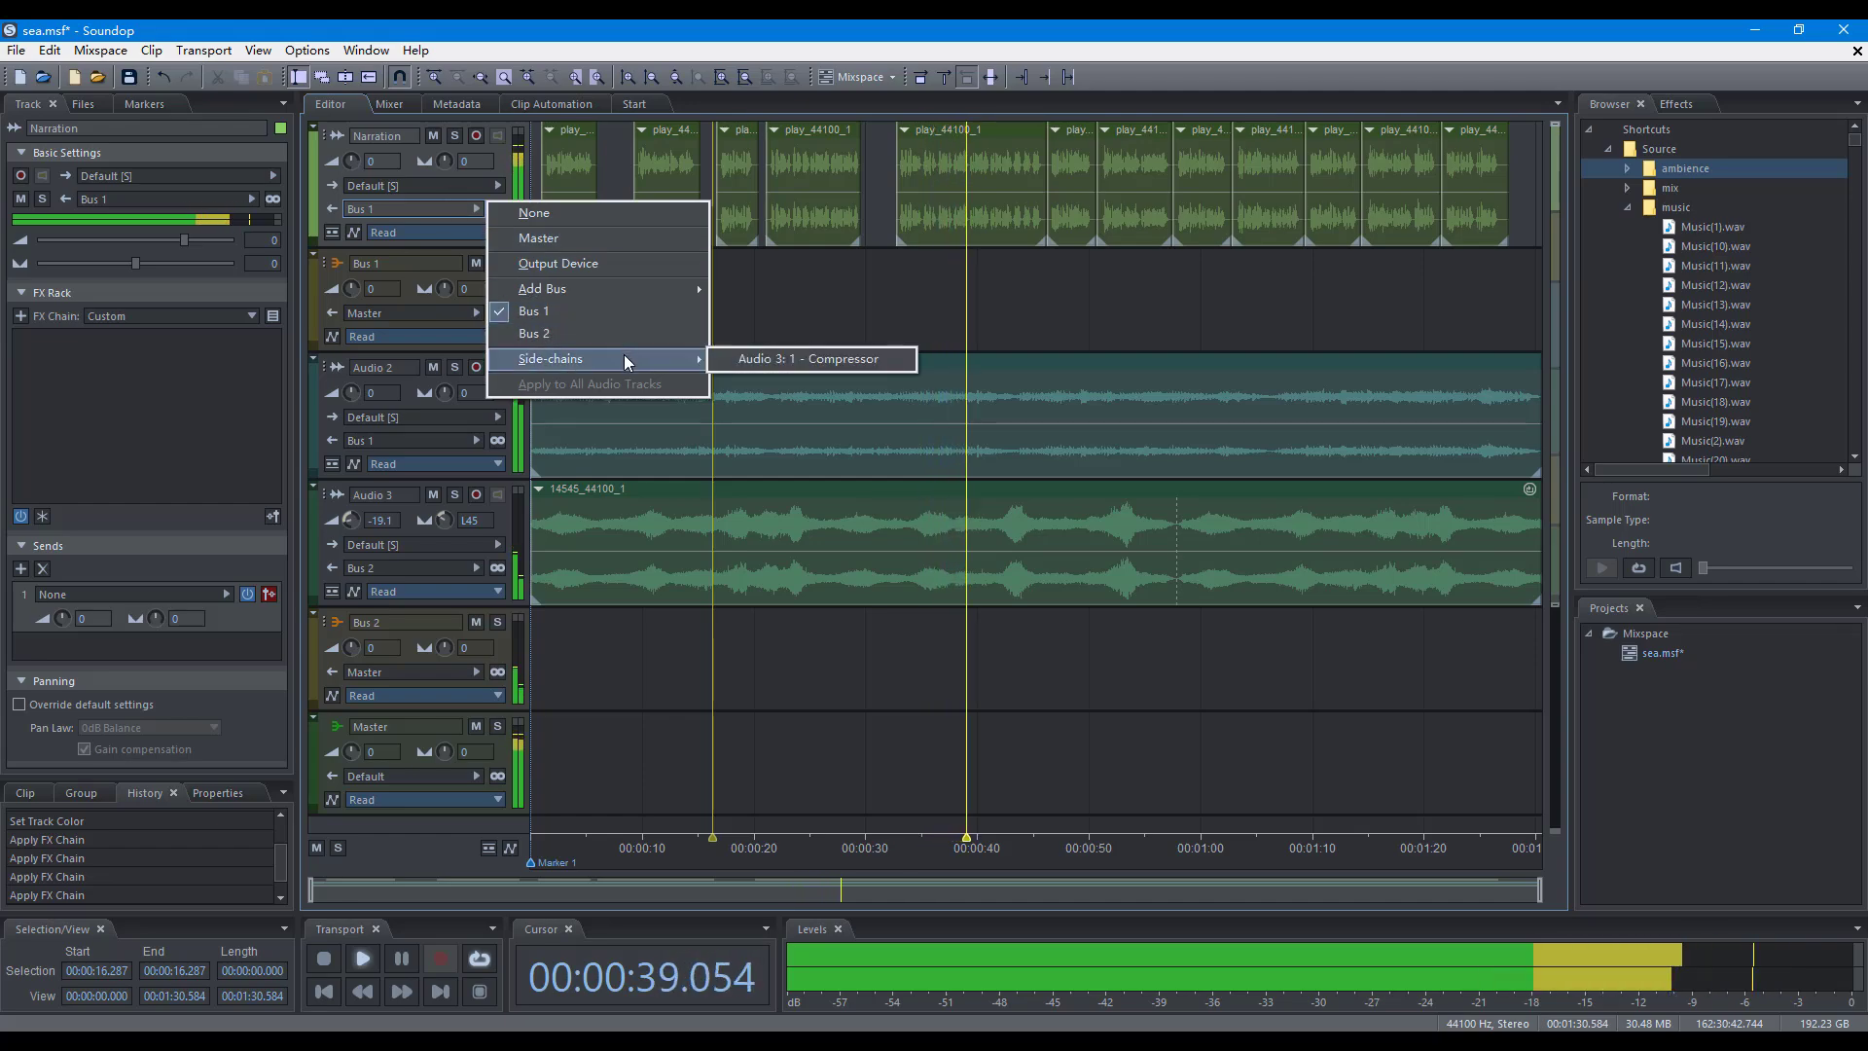
pyautogui.click(763, 366)
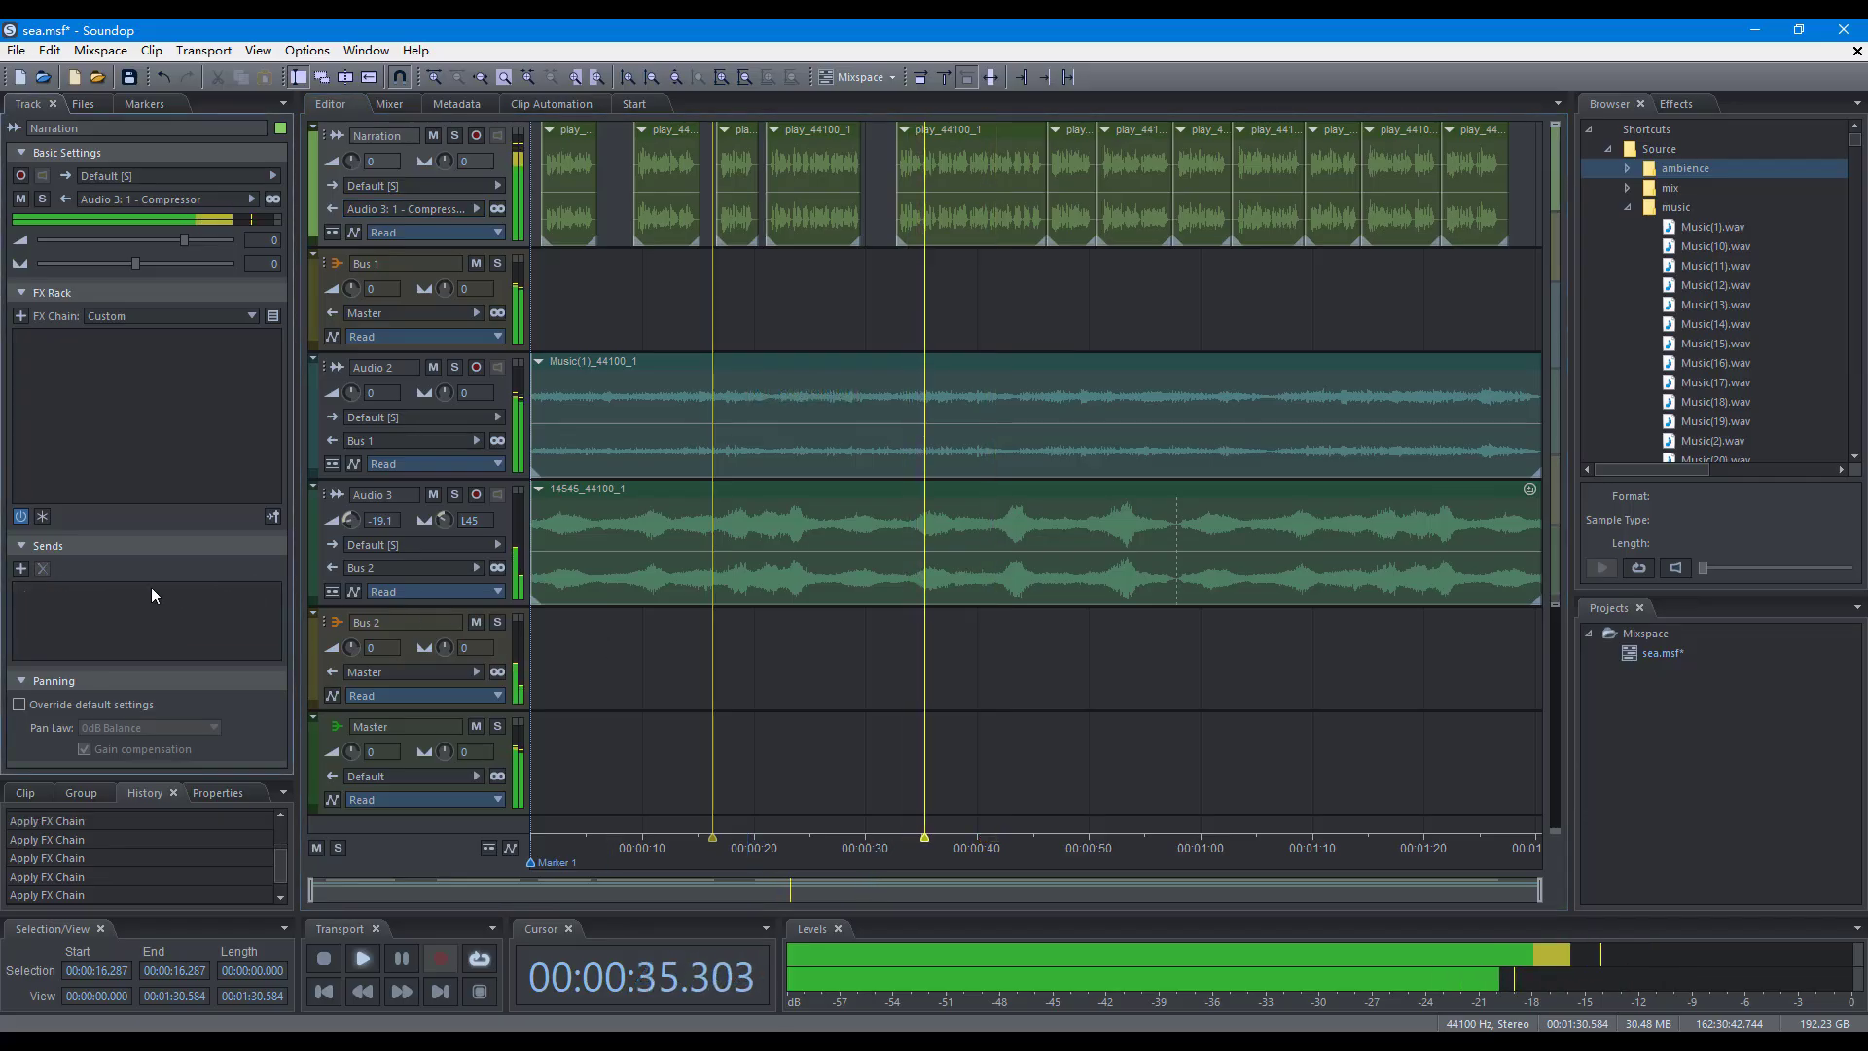
# Add a send to the Narration track and route it to Bus 2
pyautogui.click(20, 568)
pyautogui.click(78, 595)
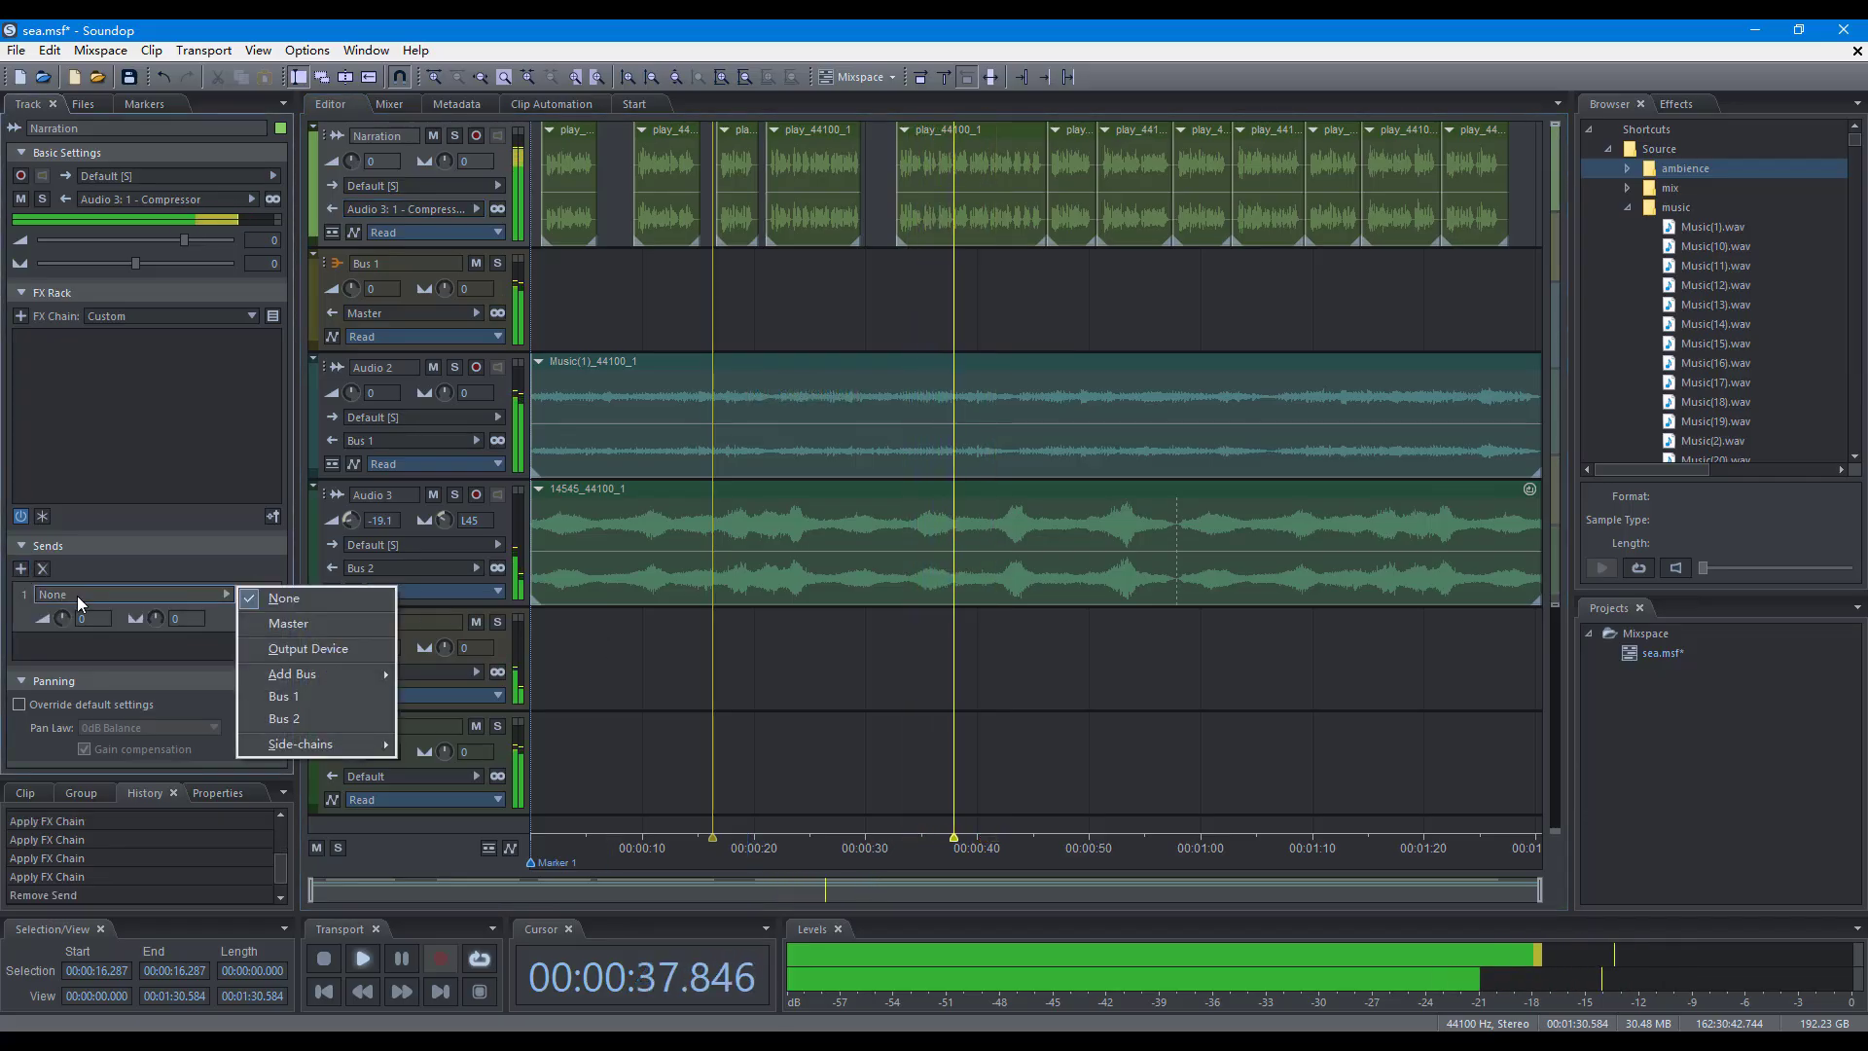
pyautogui.click(303, 716)
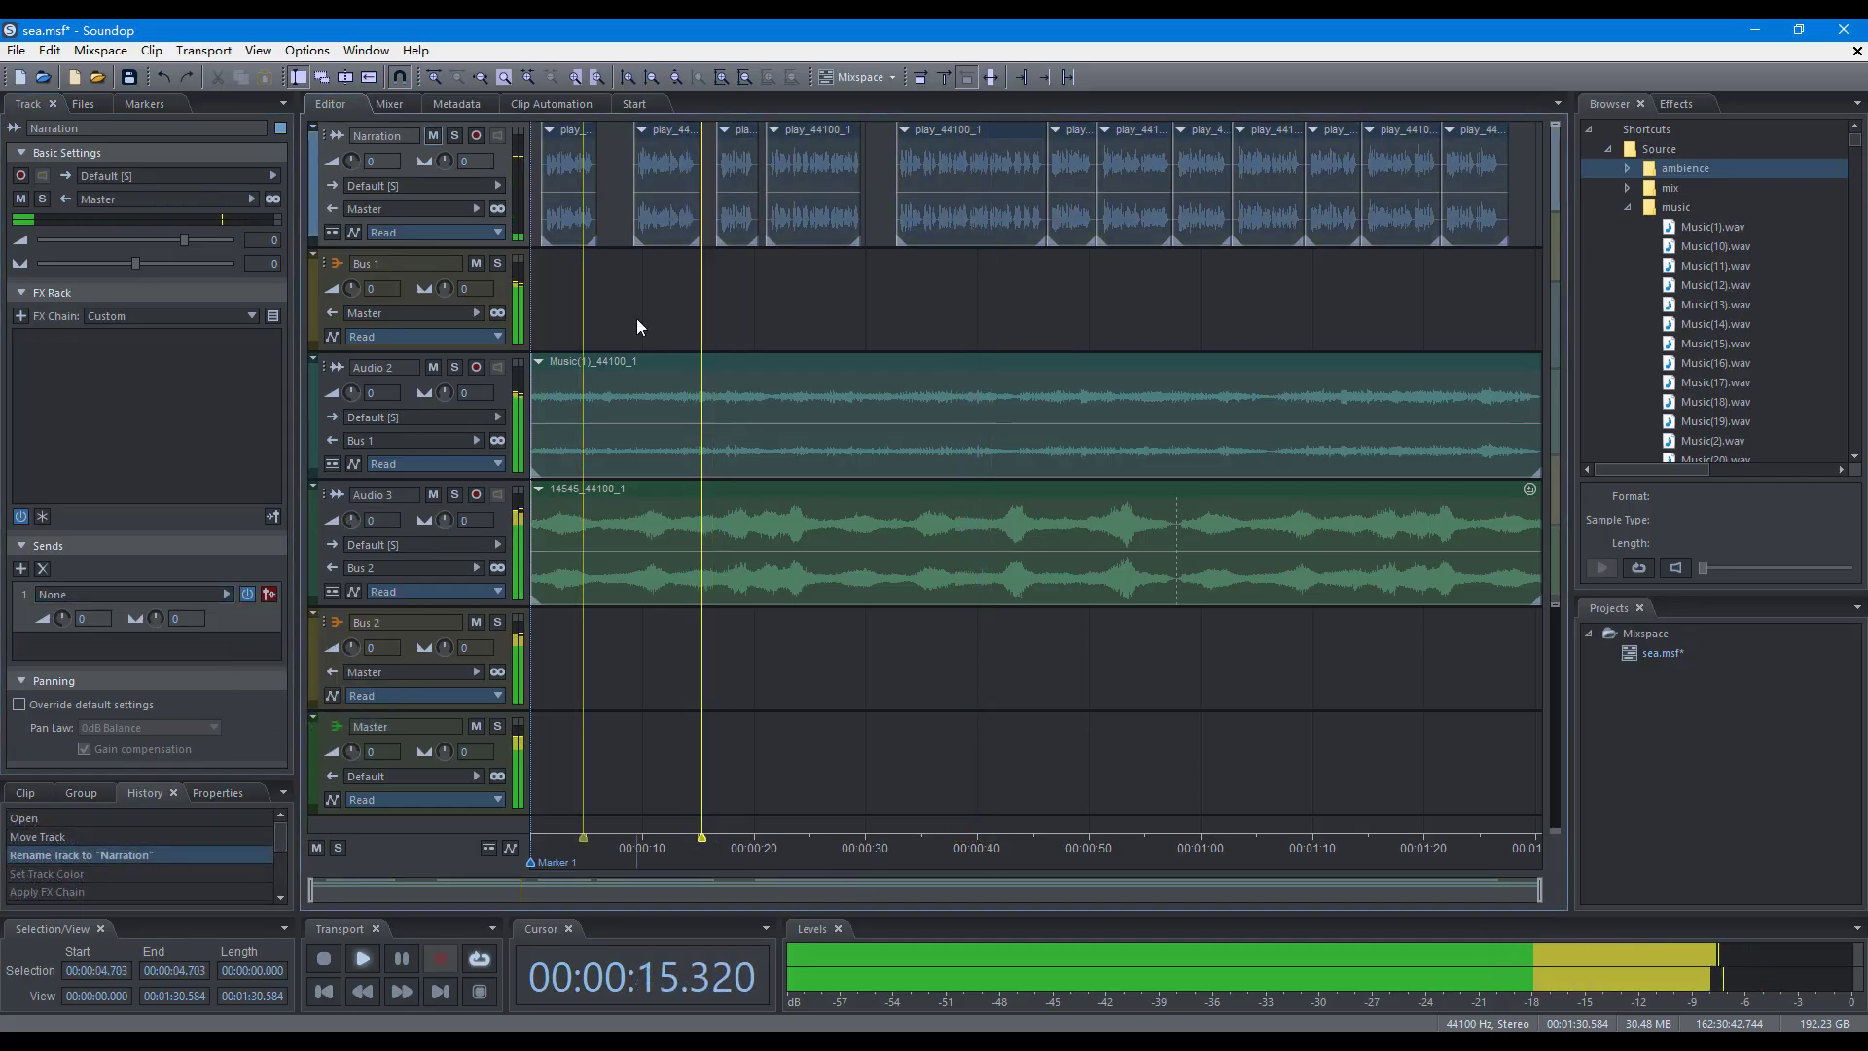
# Mute the Narration track and solo the Narration, Audio 2 and Audio 3 tracks in turn during playback
pyautogui.click(434, 135)
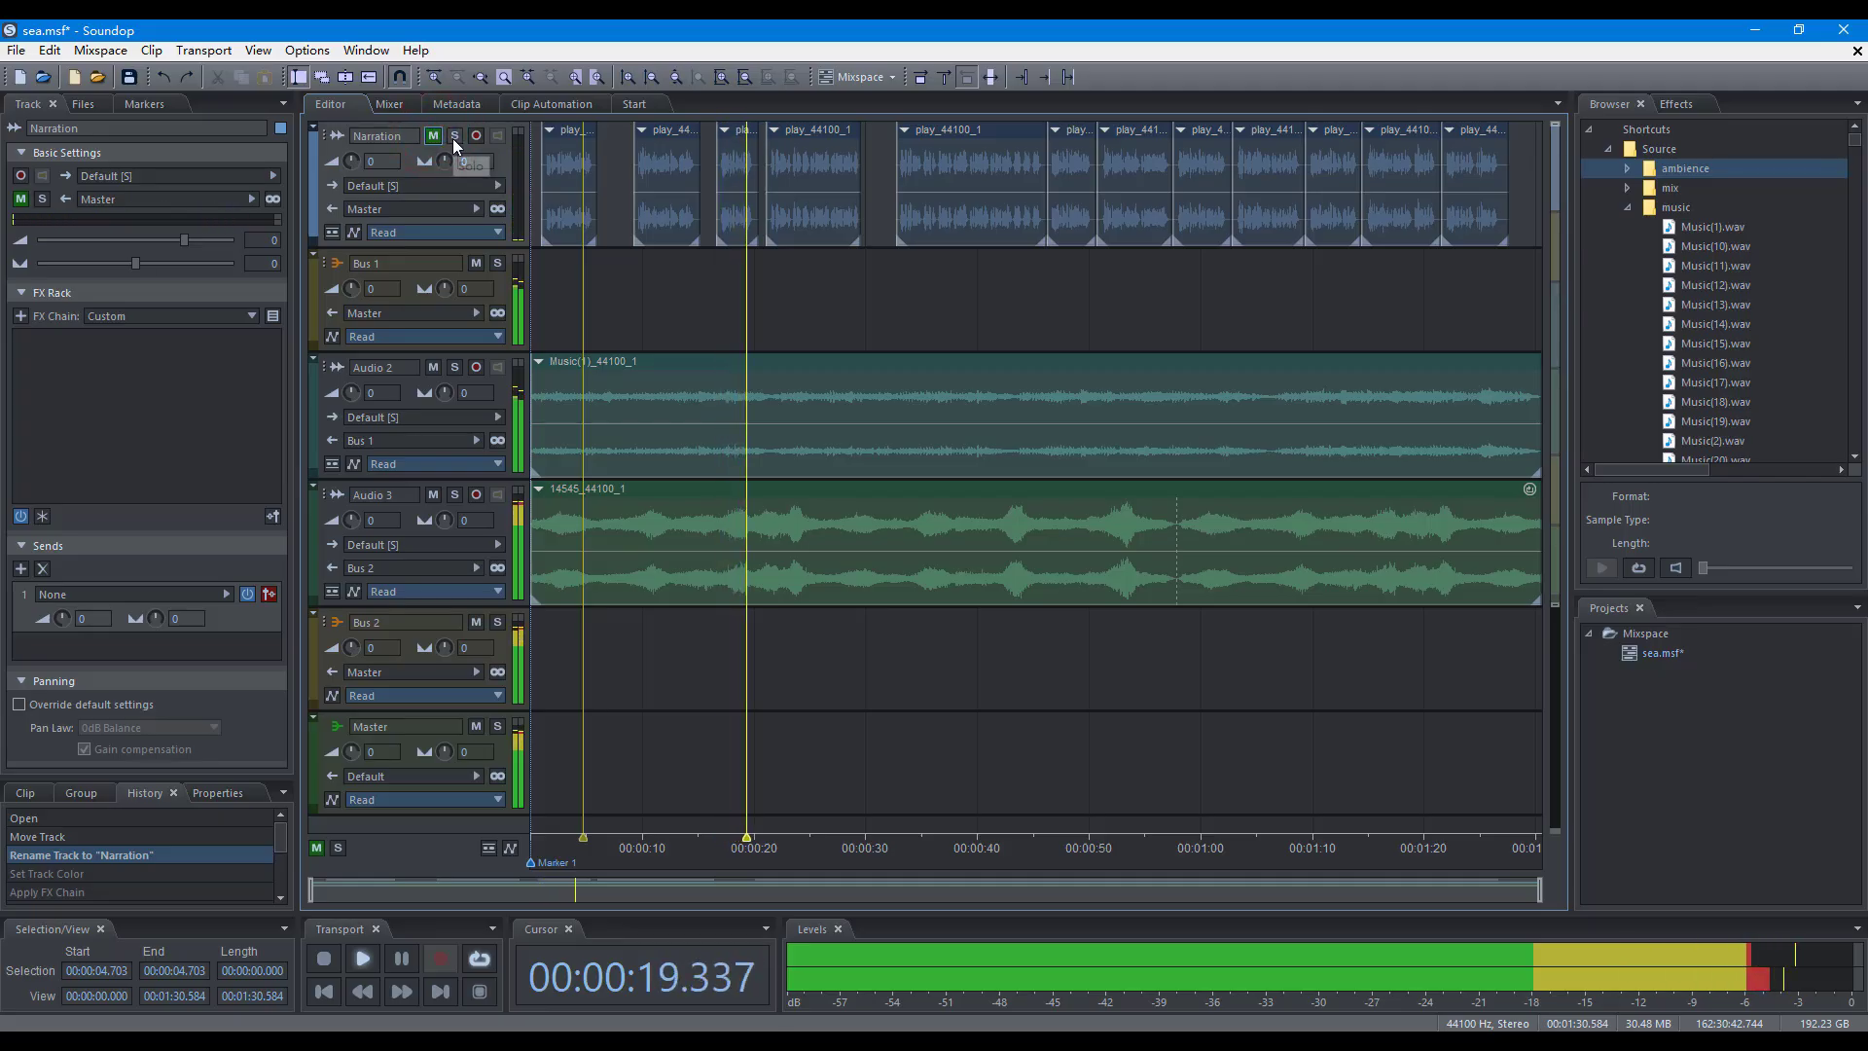
pyautogui.click(453, 136)
pyautogui.click(455, 367)
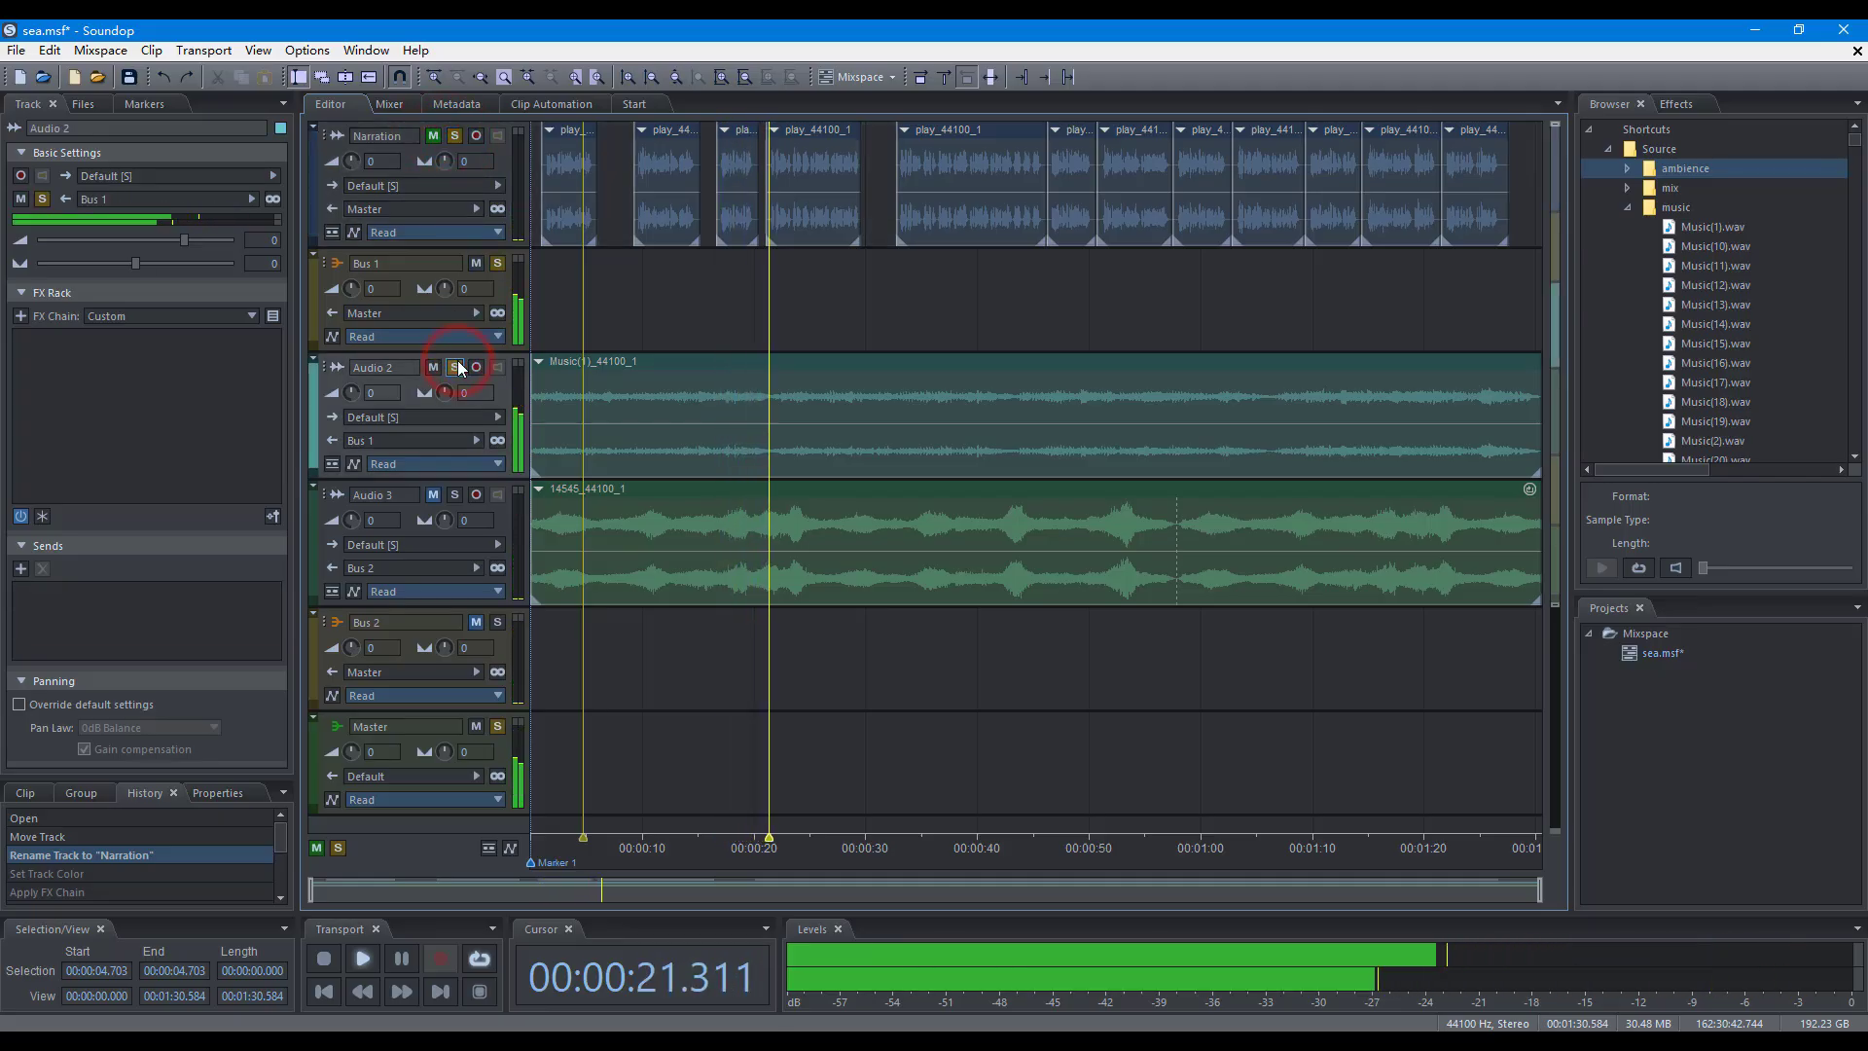
pyautogui.click(456, 495)
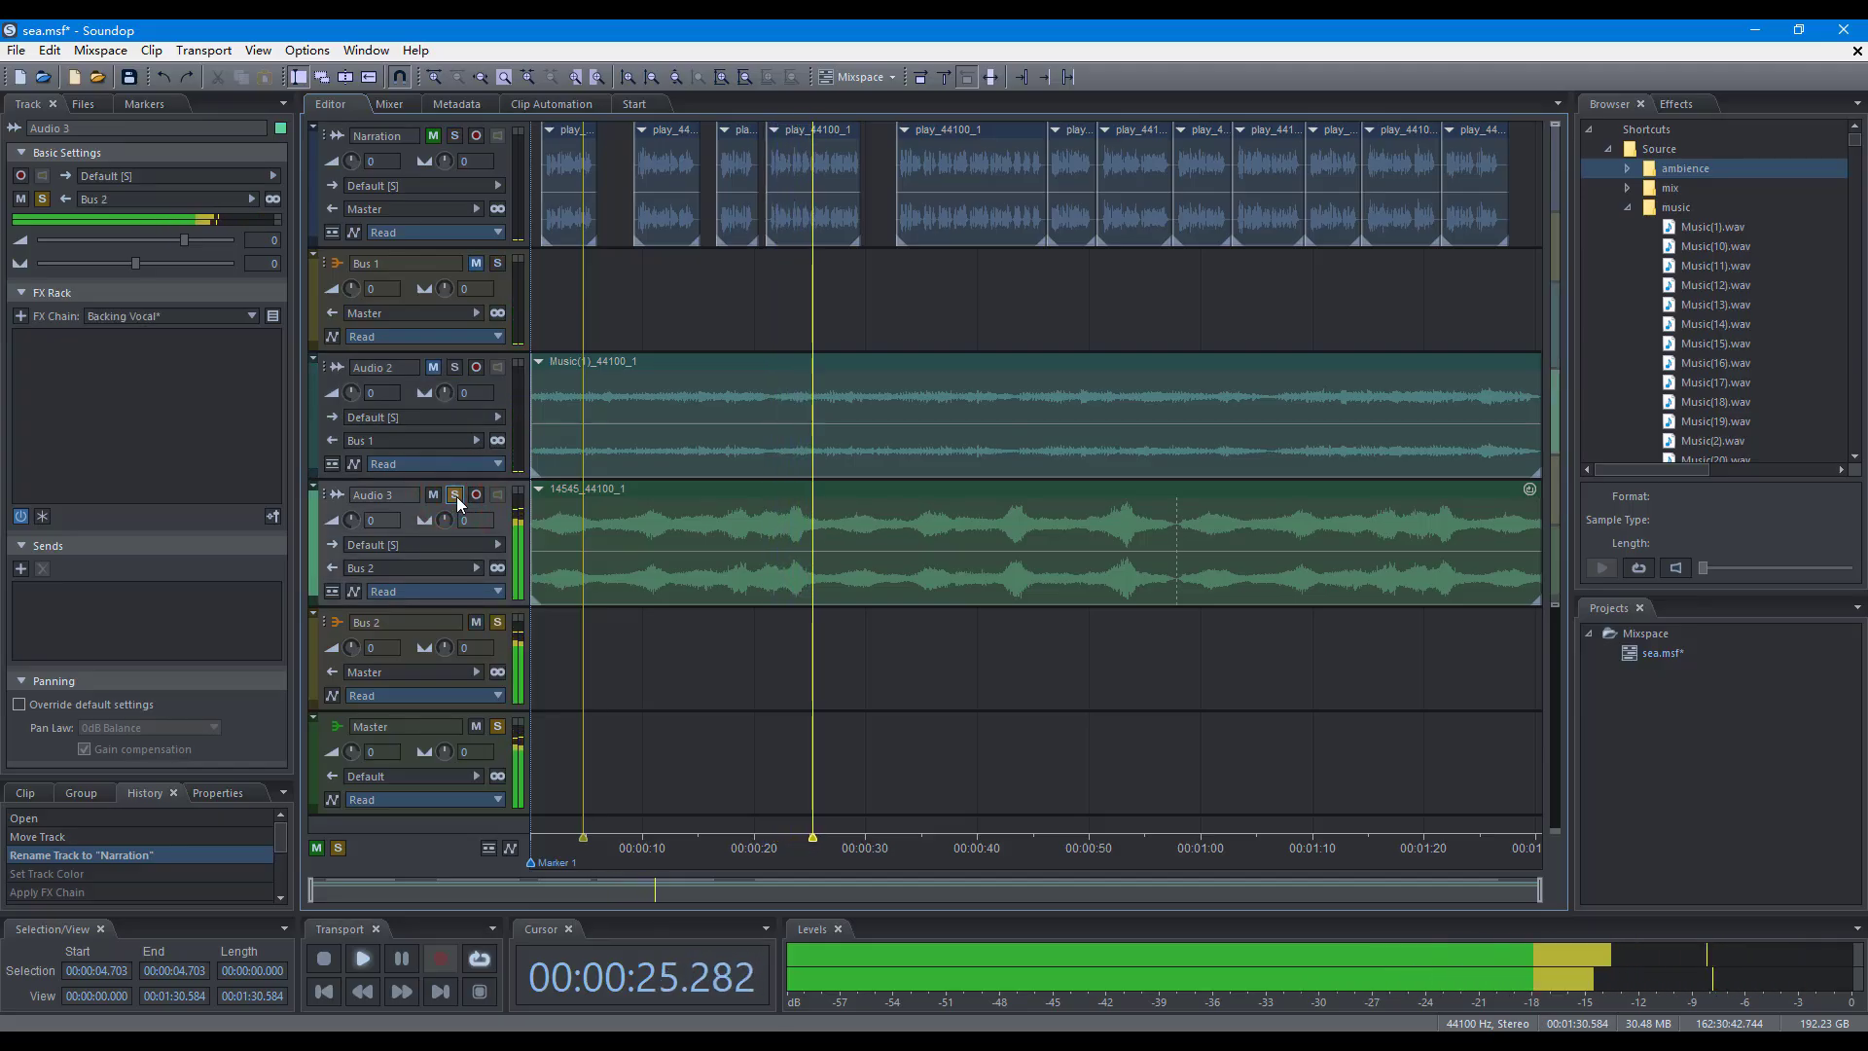
# Toggle the solo of Audio 2 on and off, and put Audio 2 into the solo-safe state
pyautogui.click(455, 368)
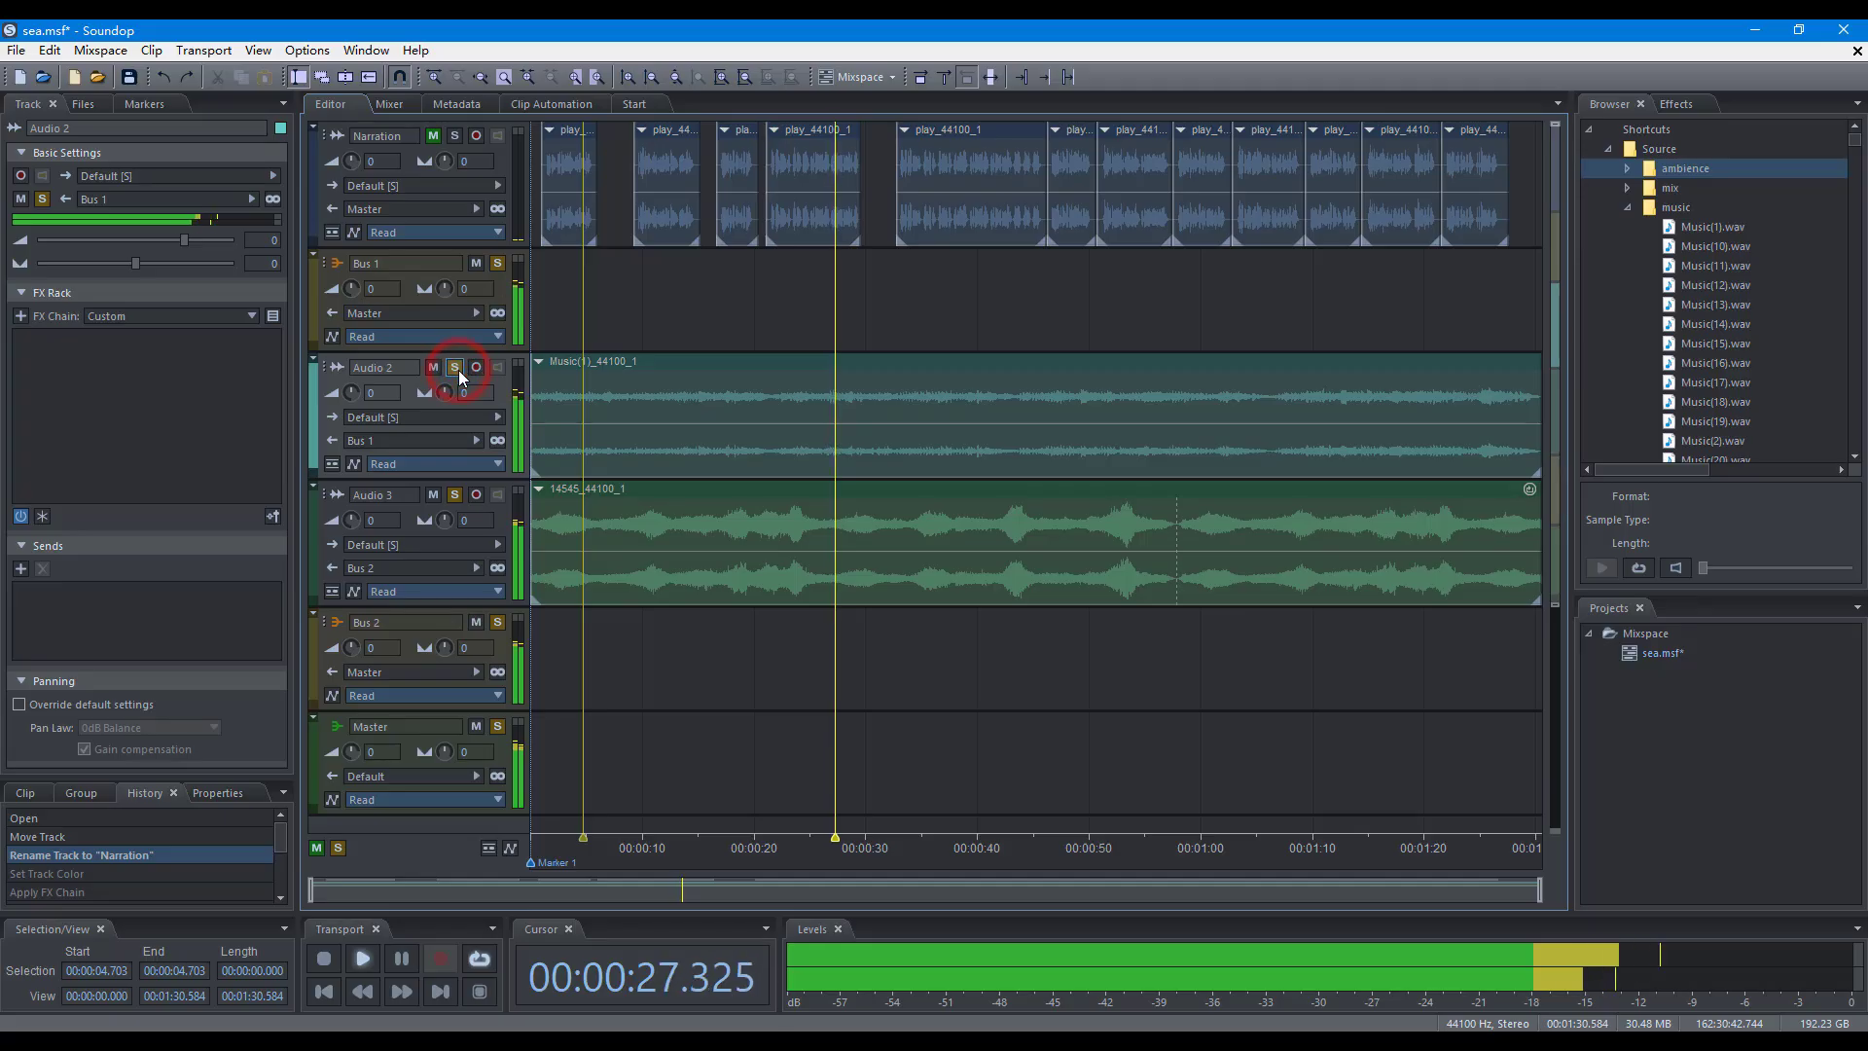
pyautogui.click(456, 368)
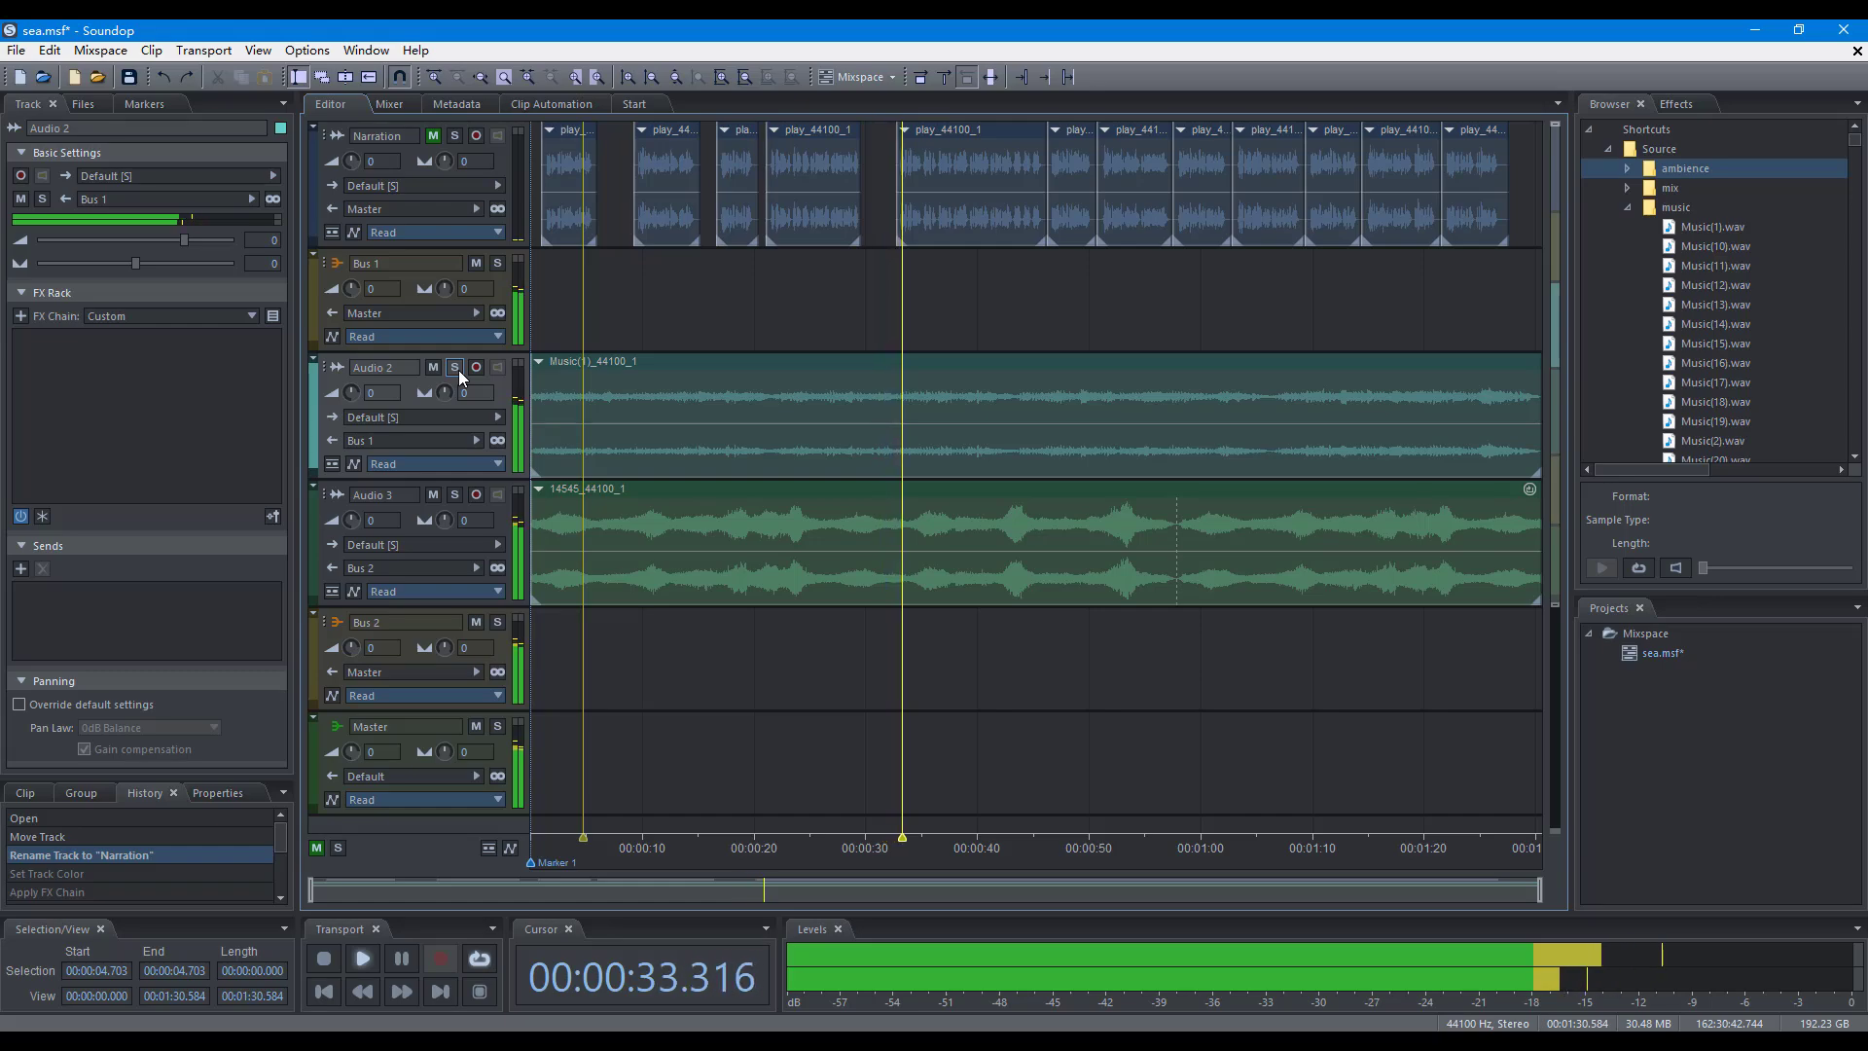
pyautogui.click(455, 368)
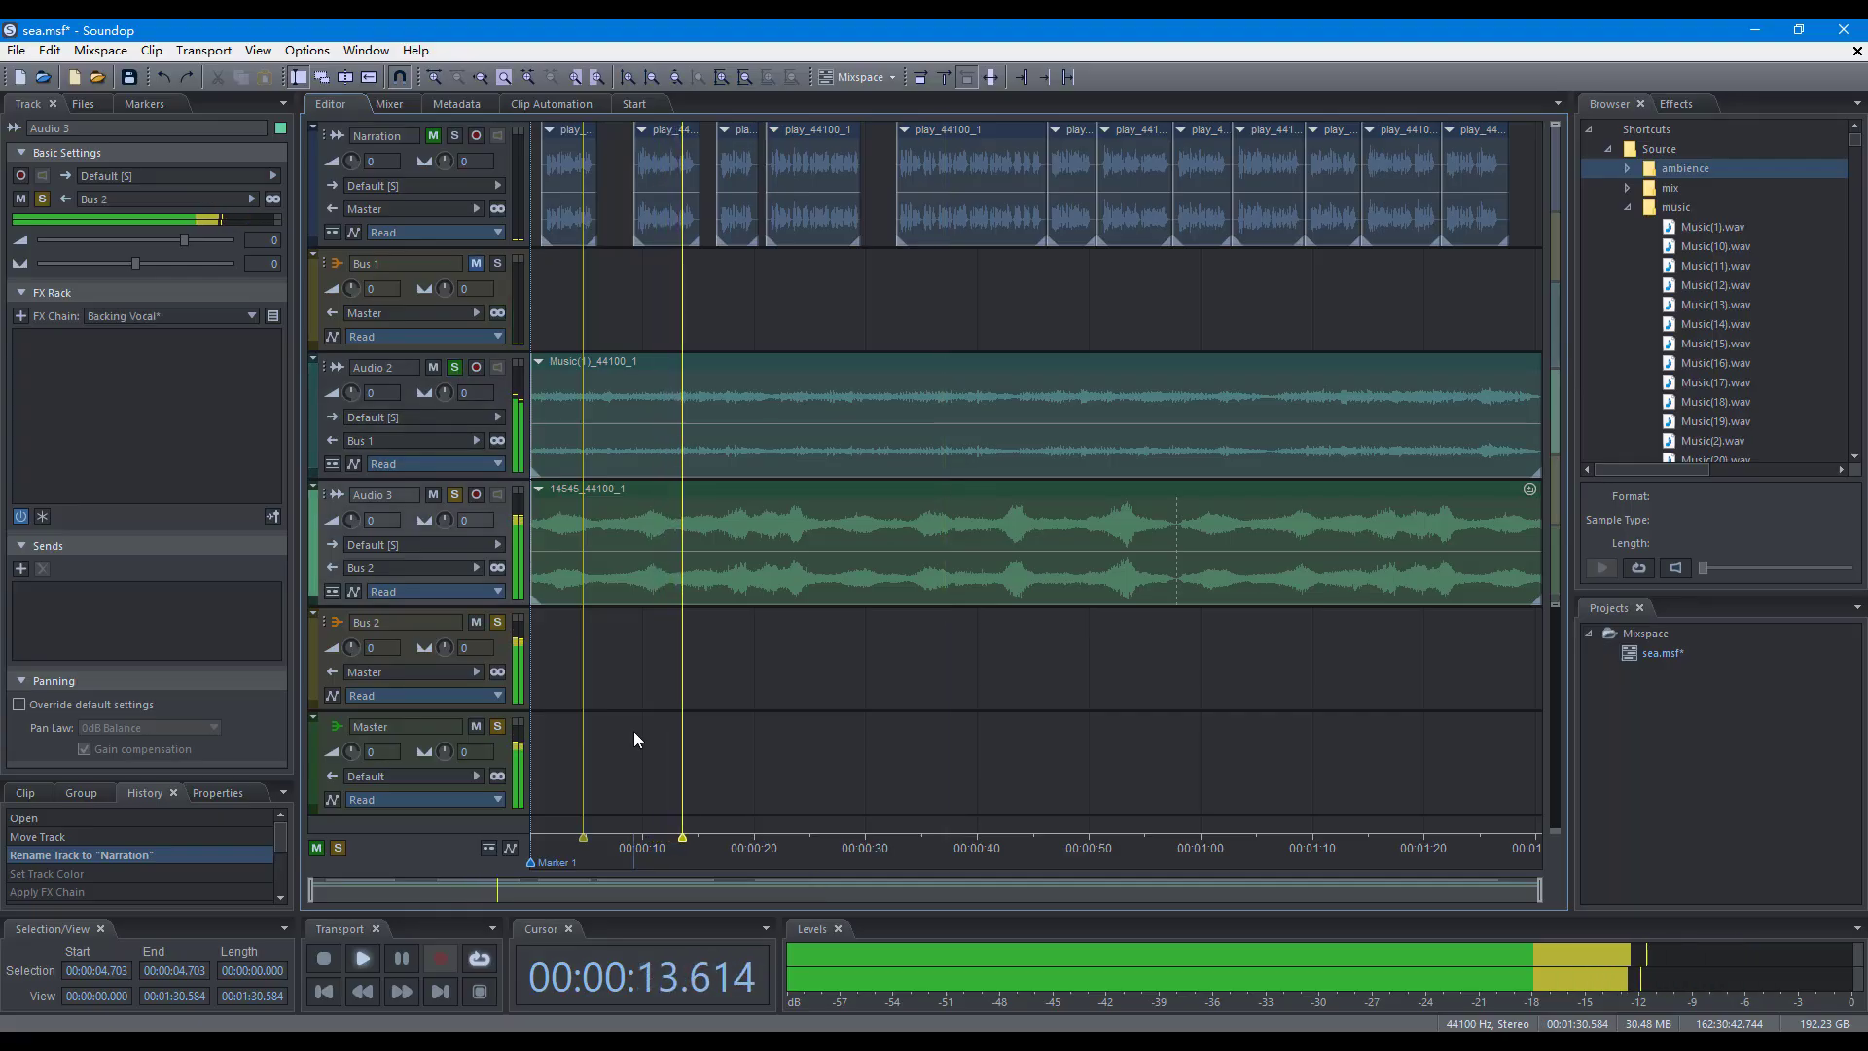
# Clear the mute and solo states of all tracks at once
pyautogui.click(321, 845)
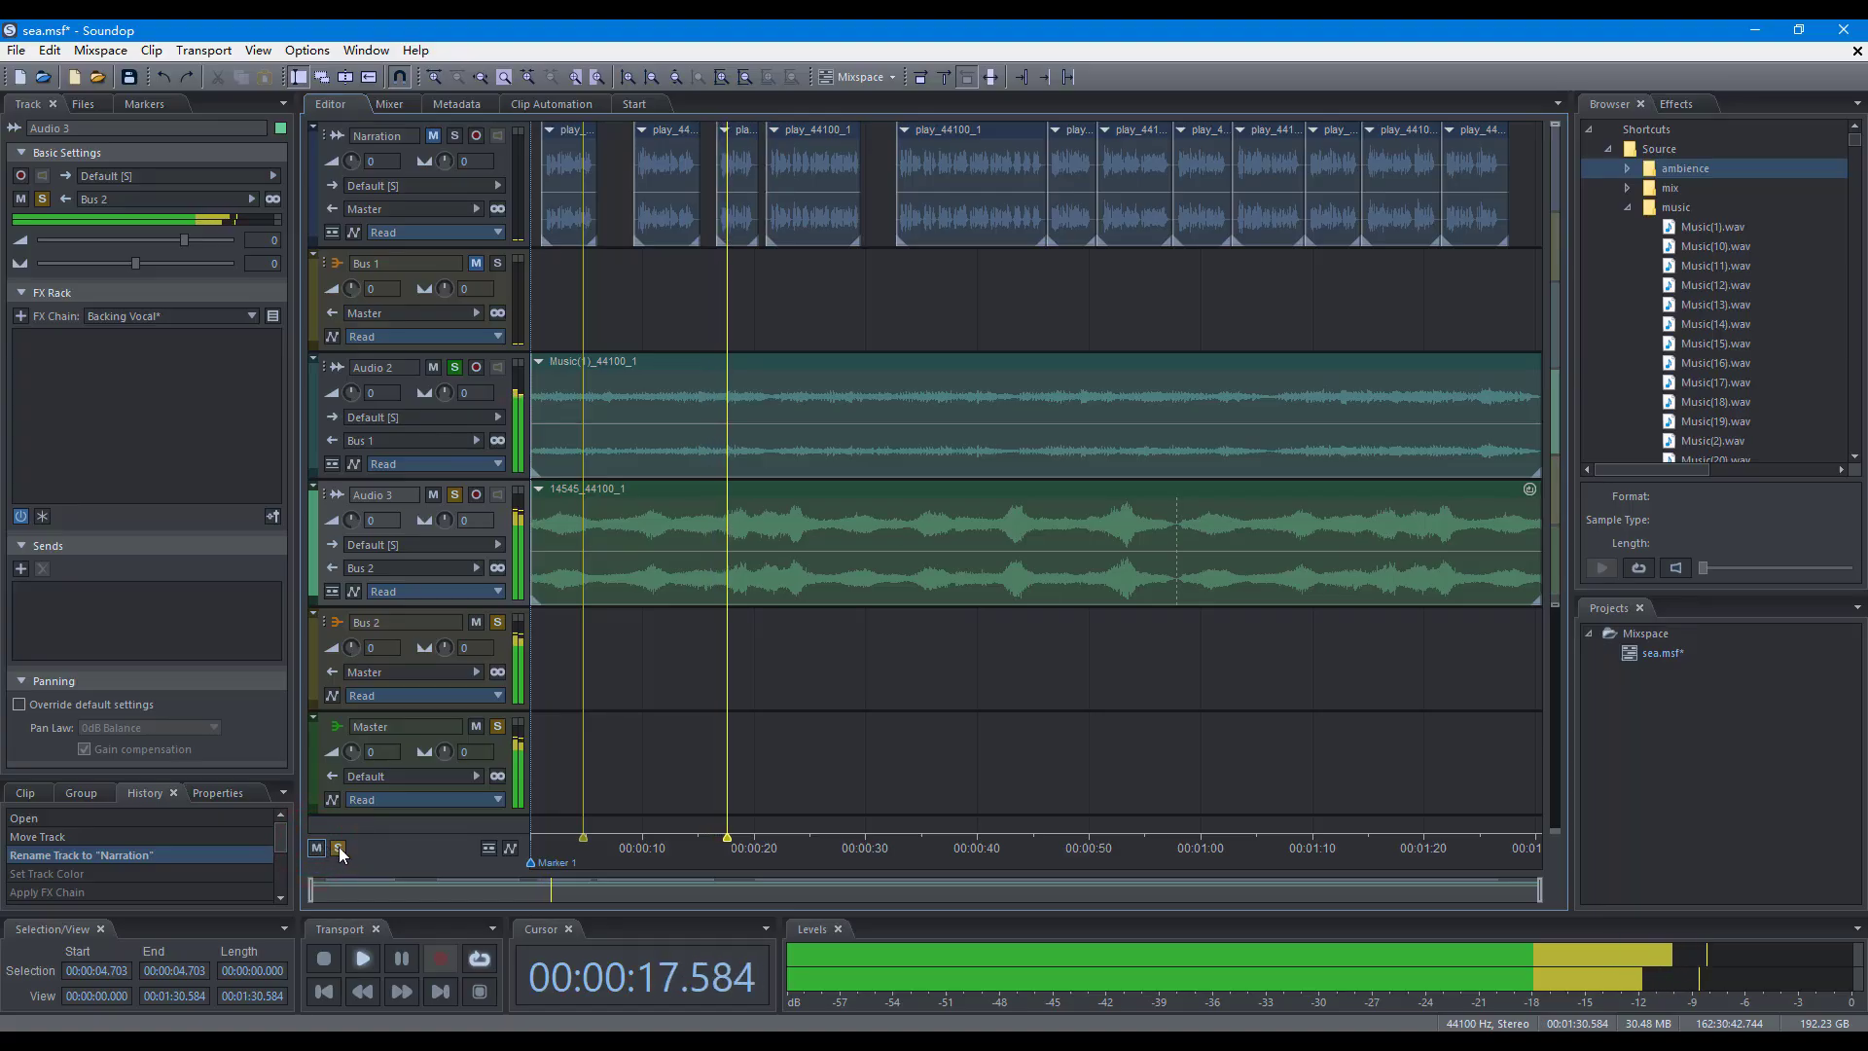
pyautogui.click(337, 848)
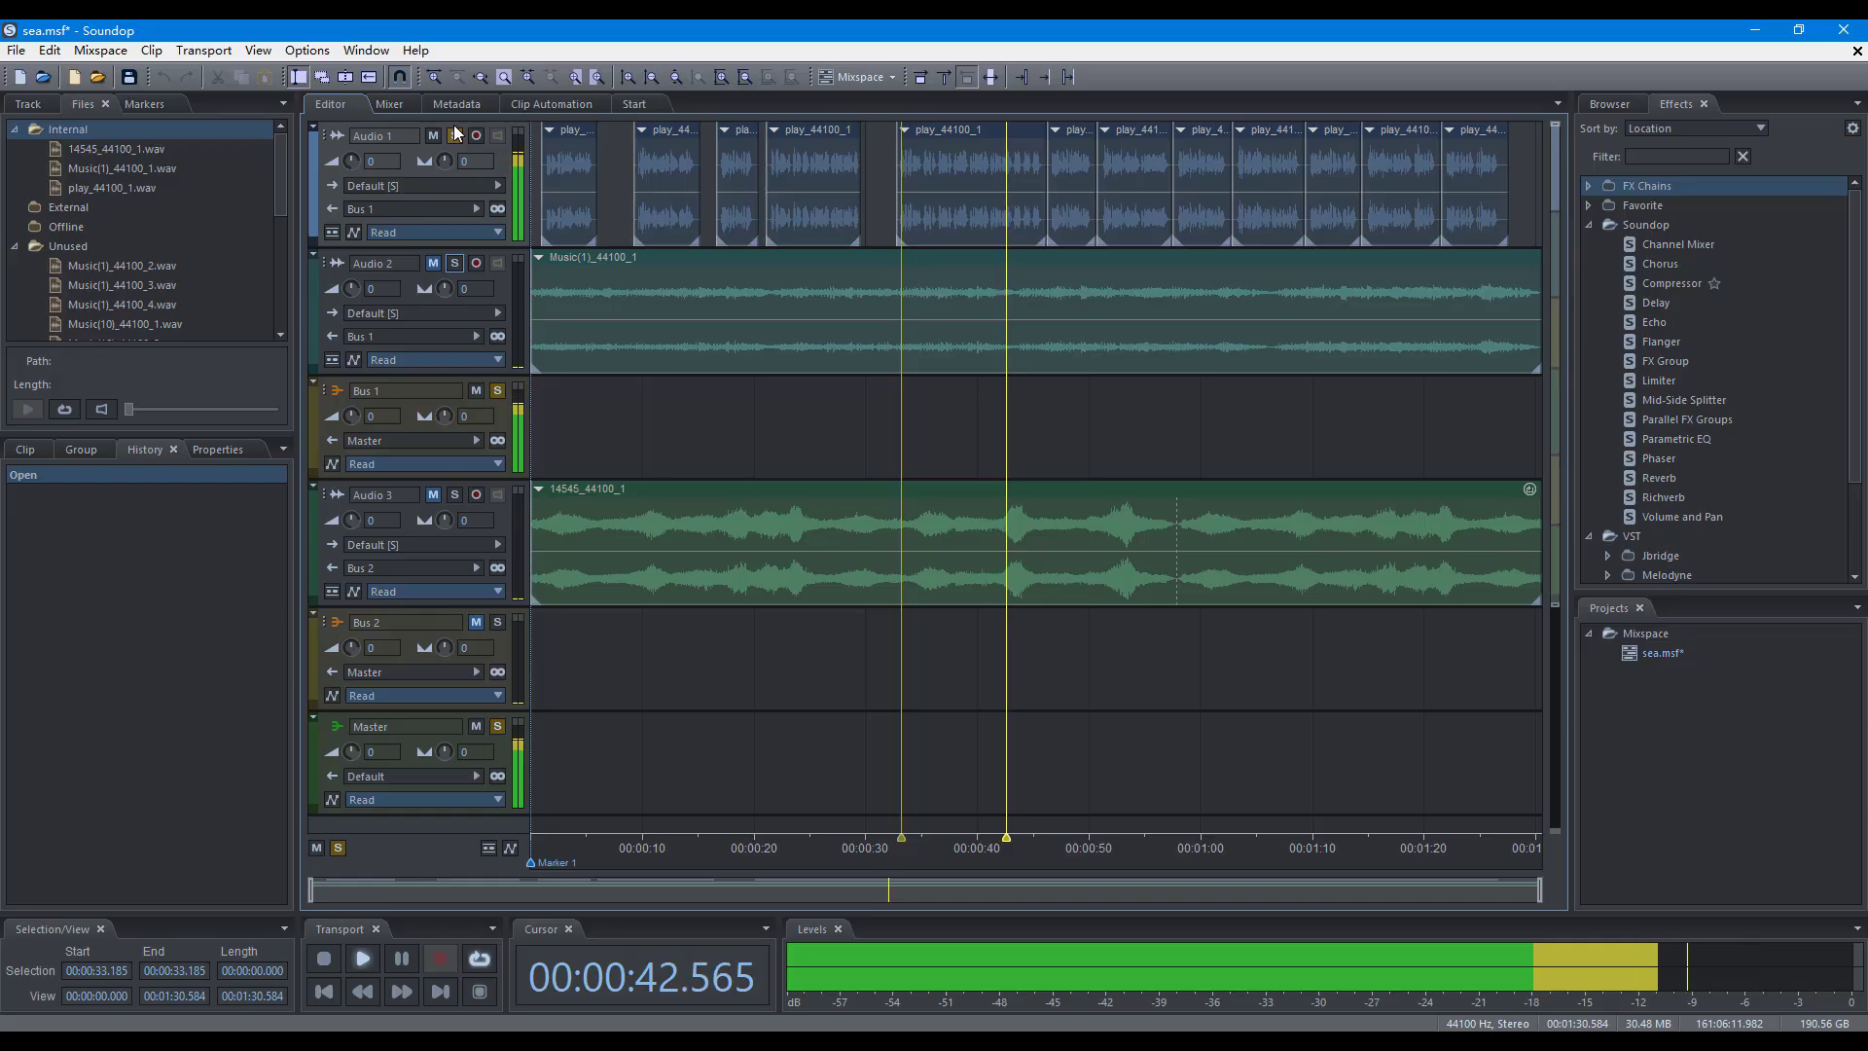
# Select the Audio 1 track and step the track selection down one track and back up
pyautogui.click(308, 49)
pyautogui.click(366, 143)
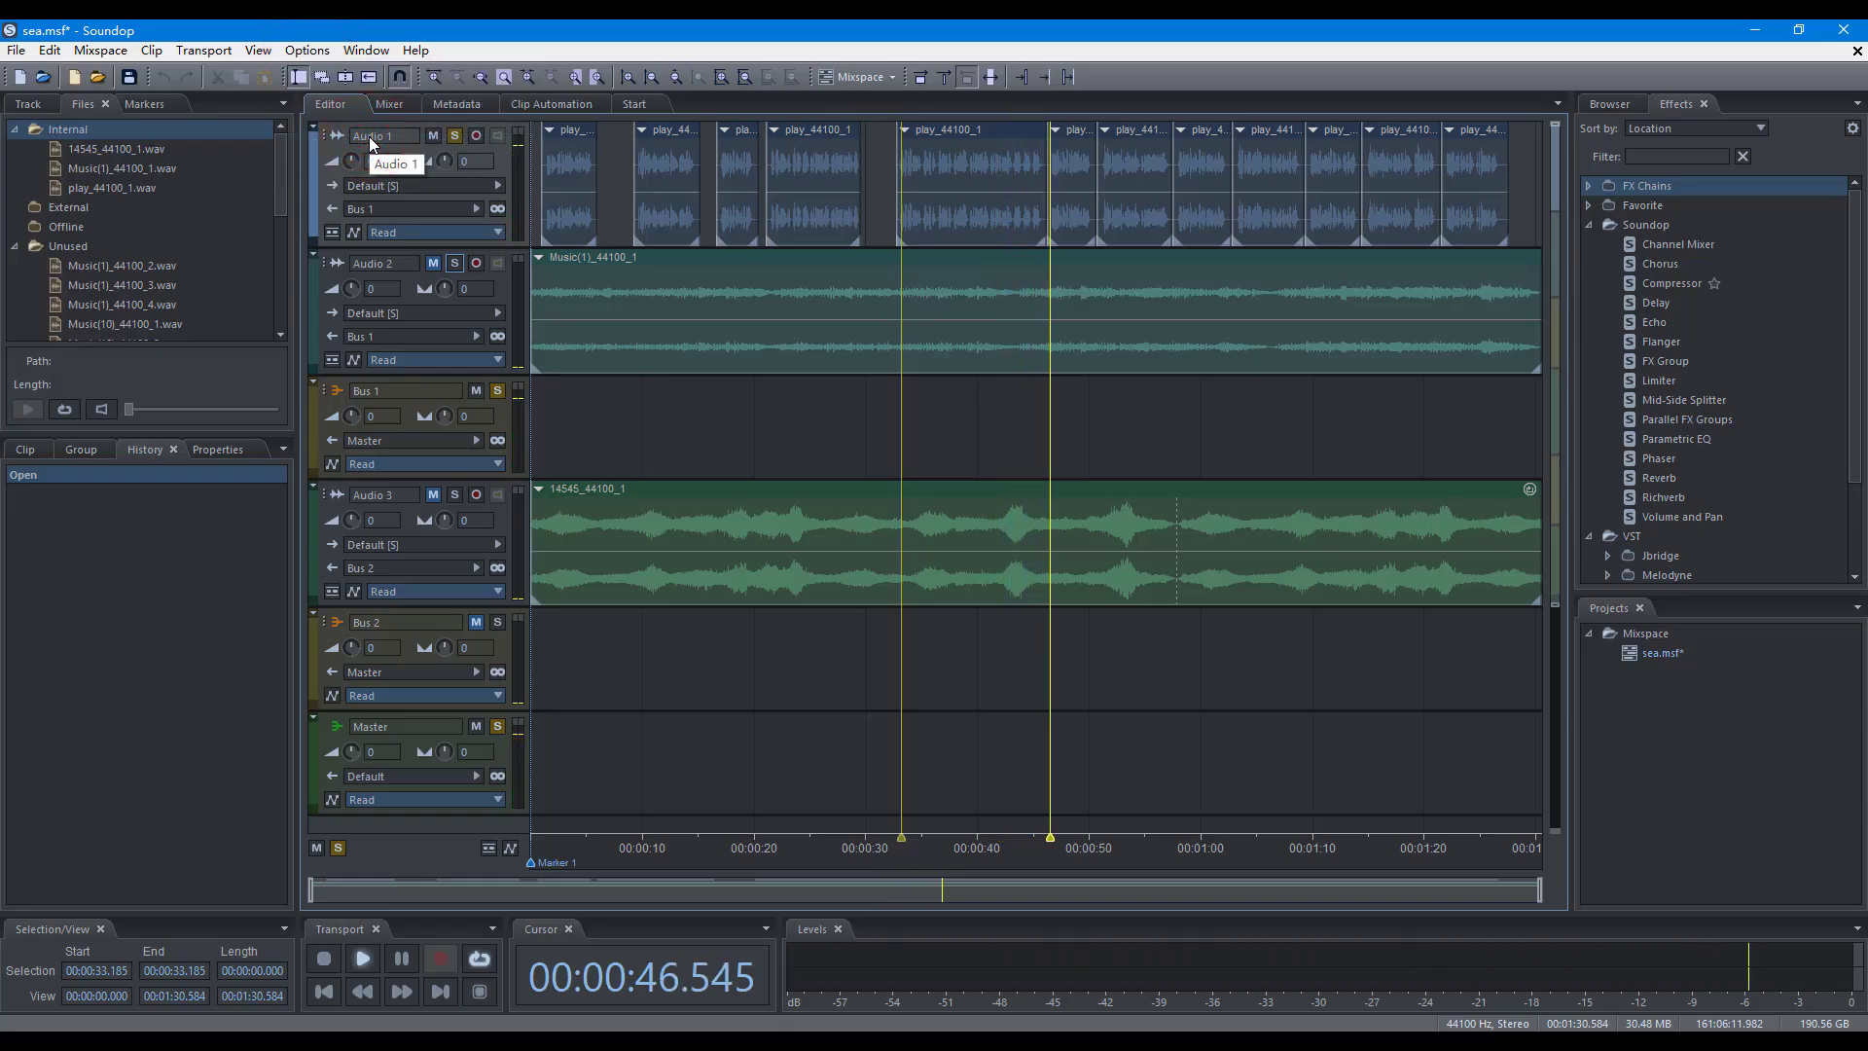
pyautogui.press('Down')
pyautogui.press('Up')
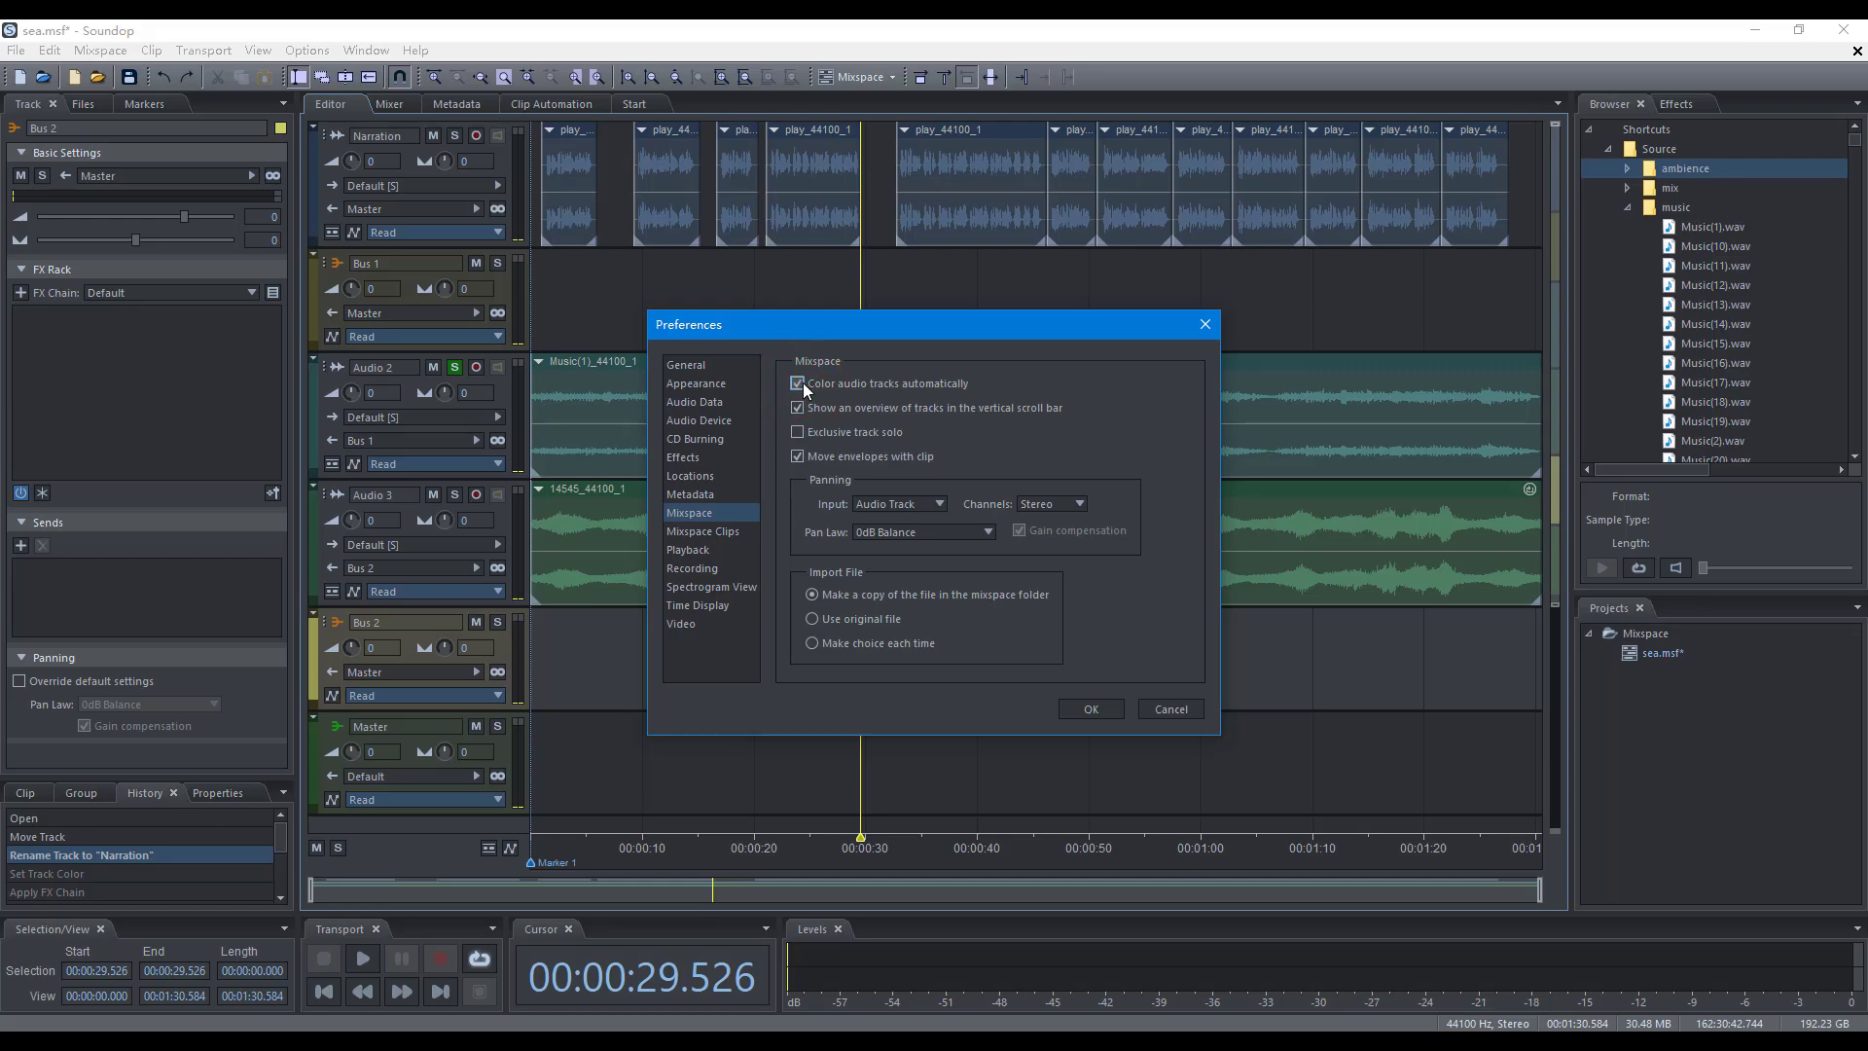
# Apply the Mixspace preferences with automatic coloring of audio tracks enabled
pyautogui.click(1090, 708)
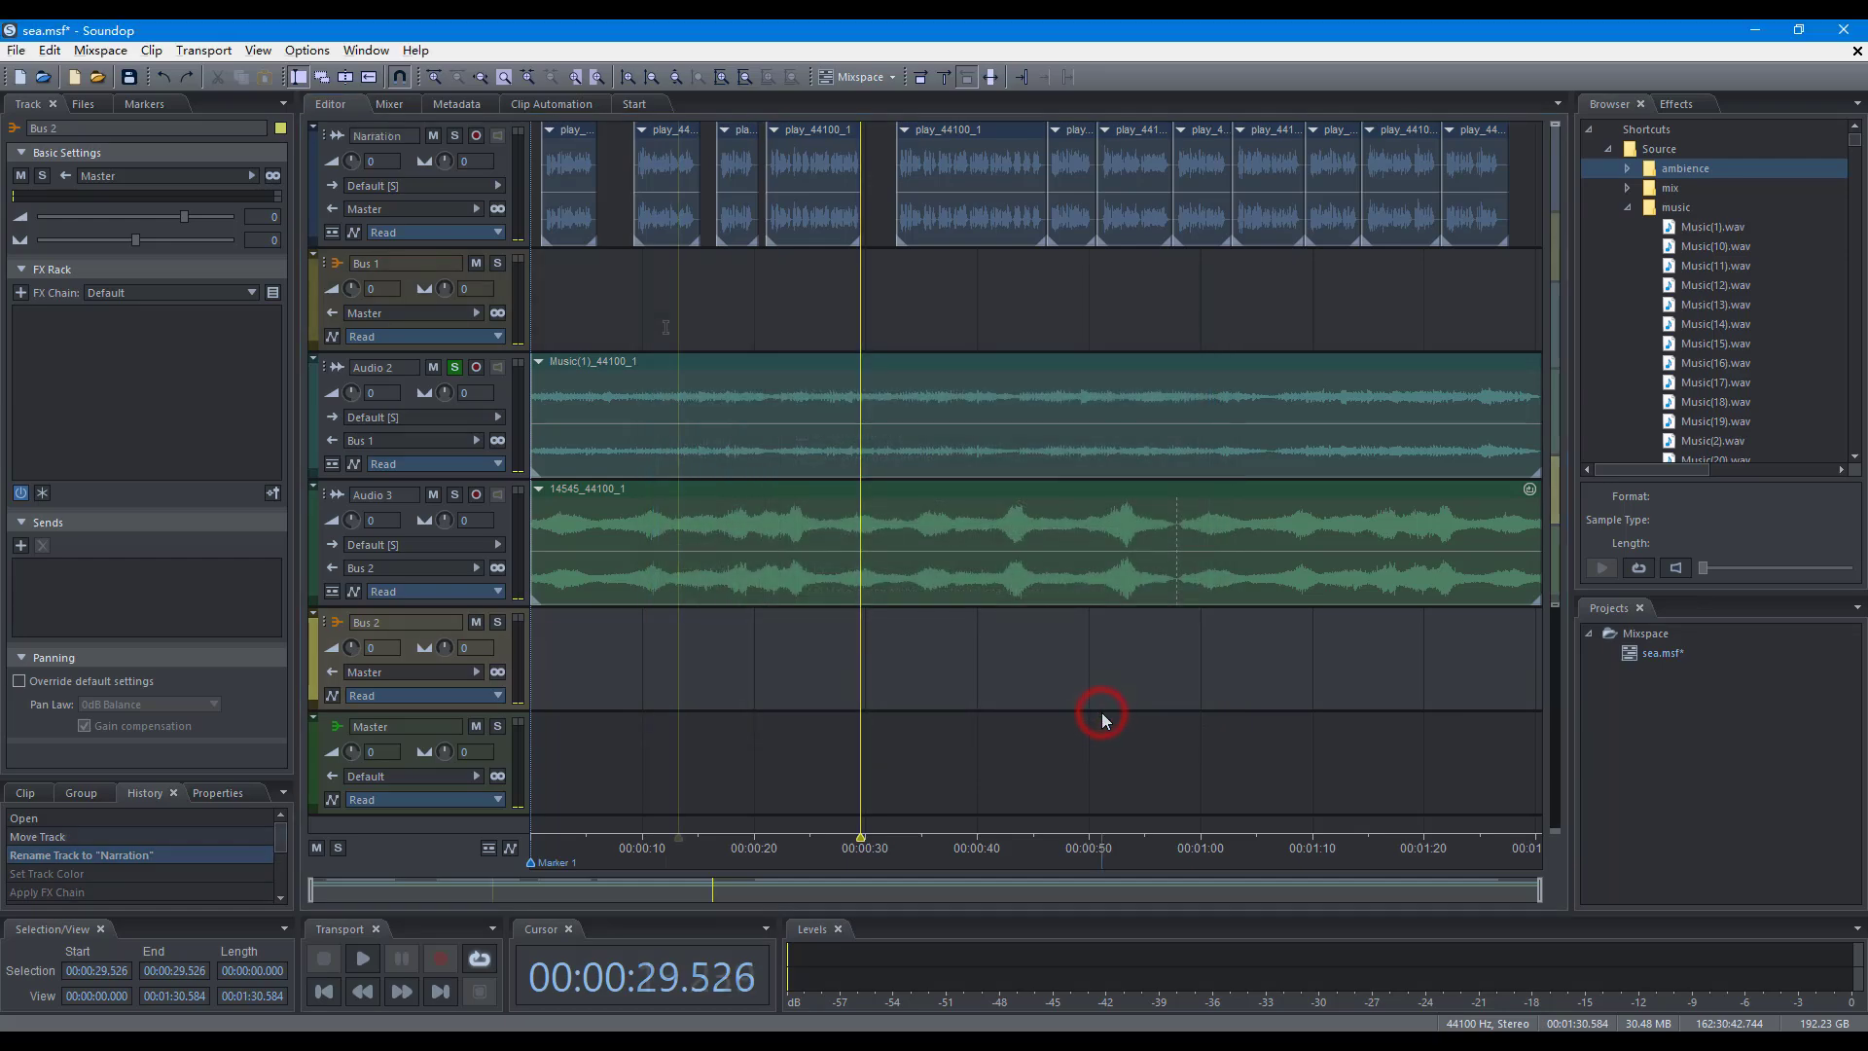
# Select the Bus 1 track and add a new audio track and a new bus track below it
pyautogui.click(678, 327)
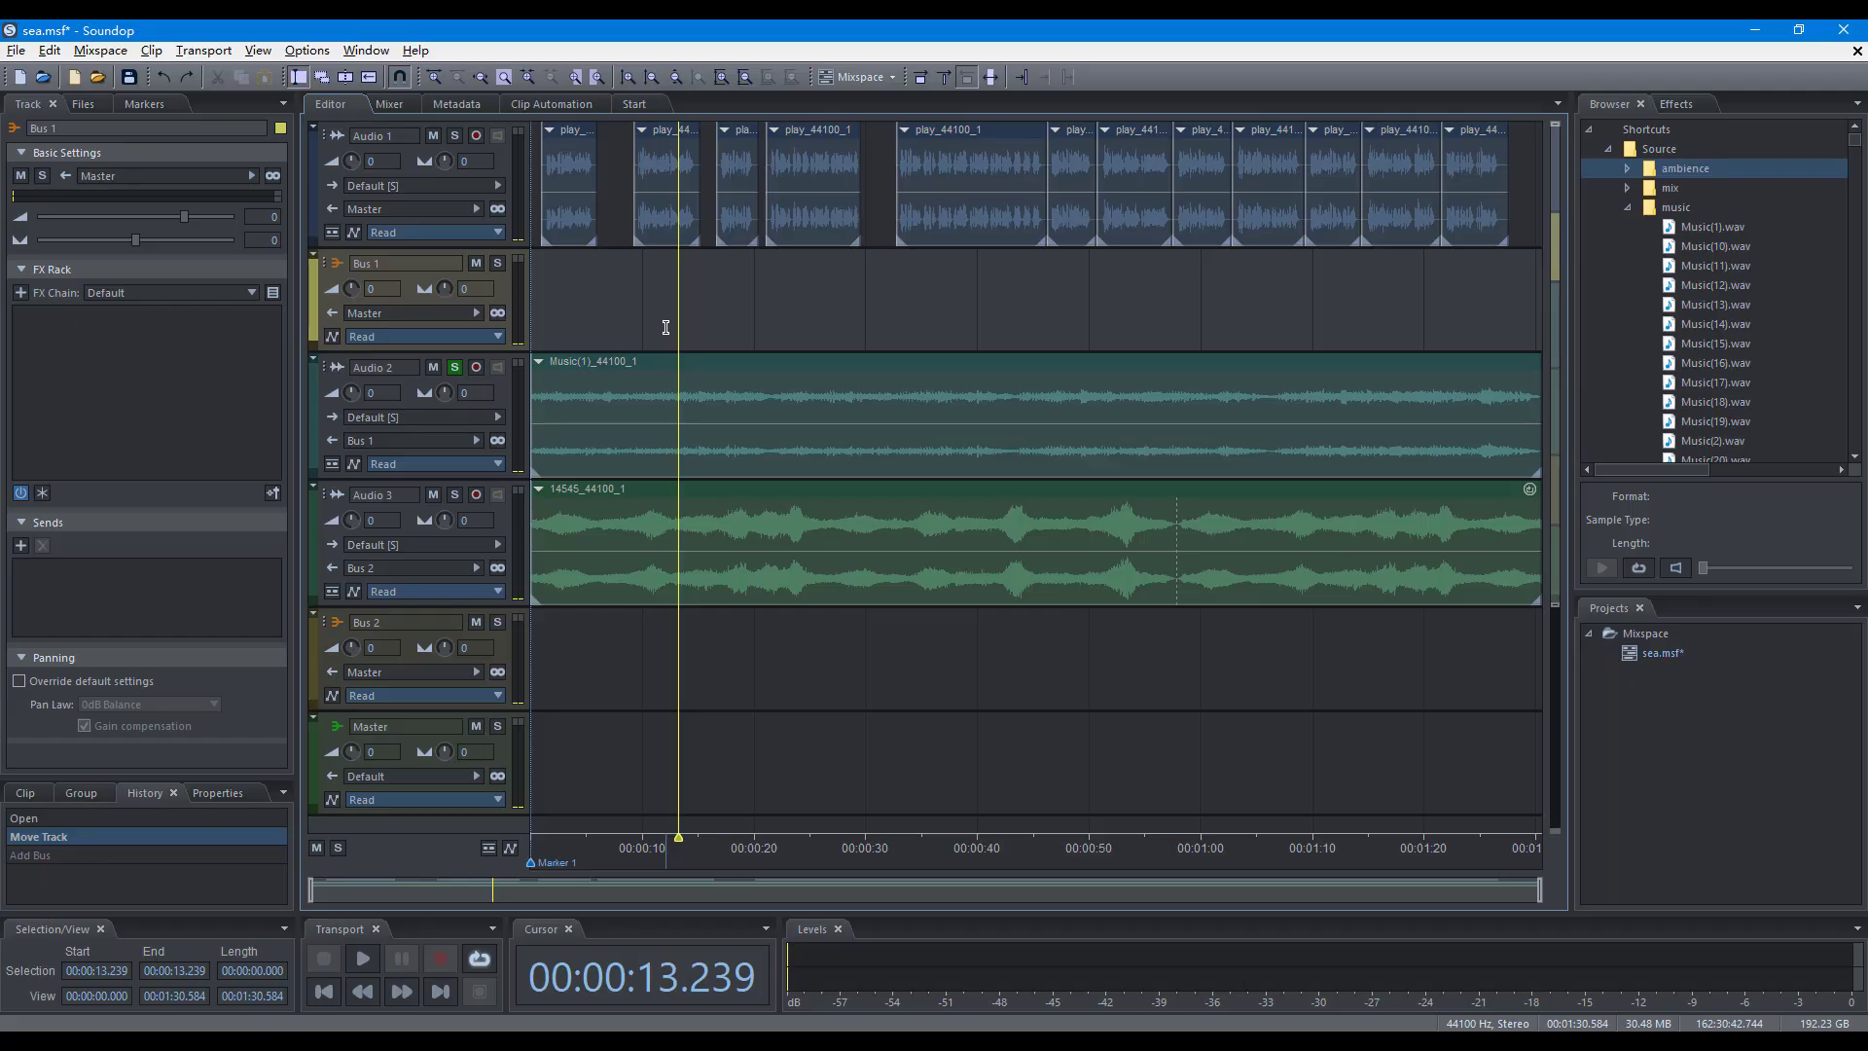
pyautogui.hotkey('shift', 'a')
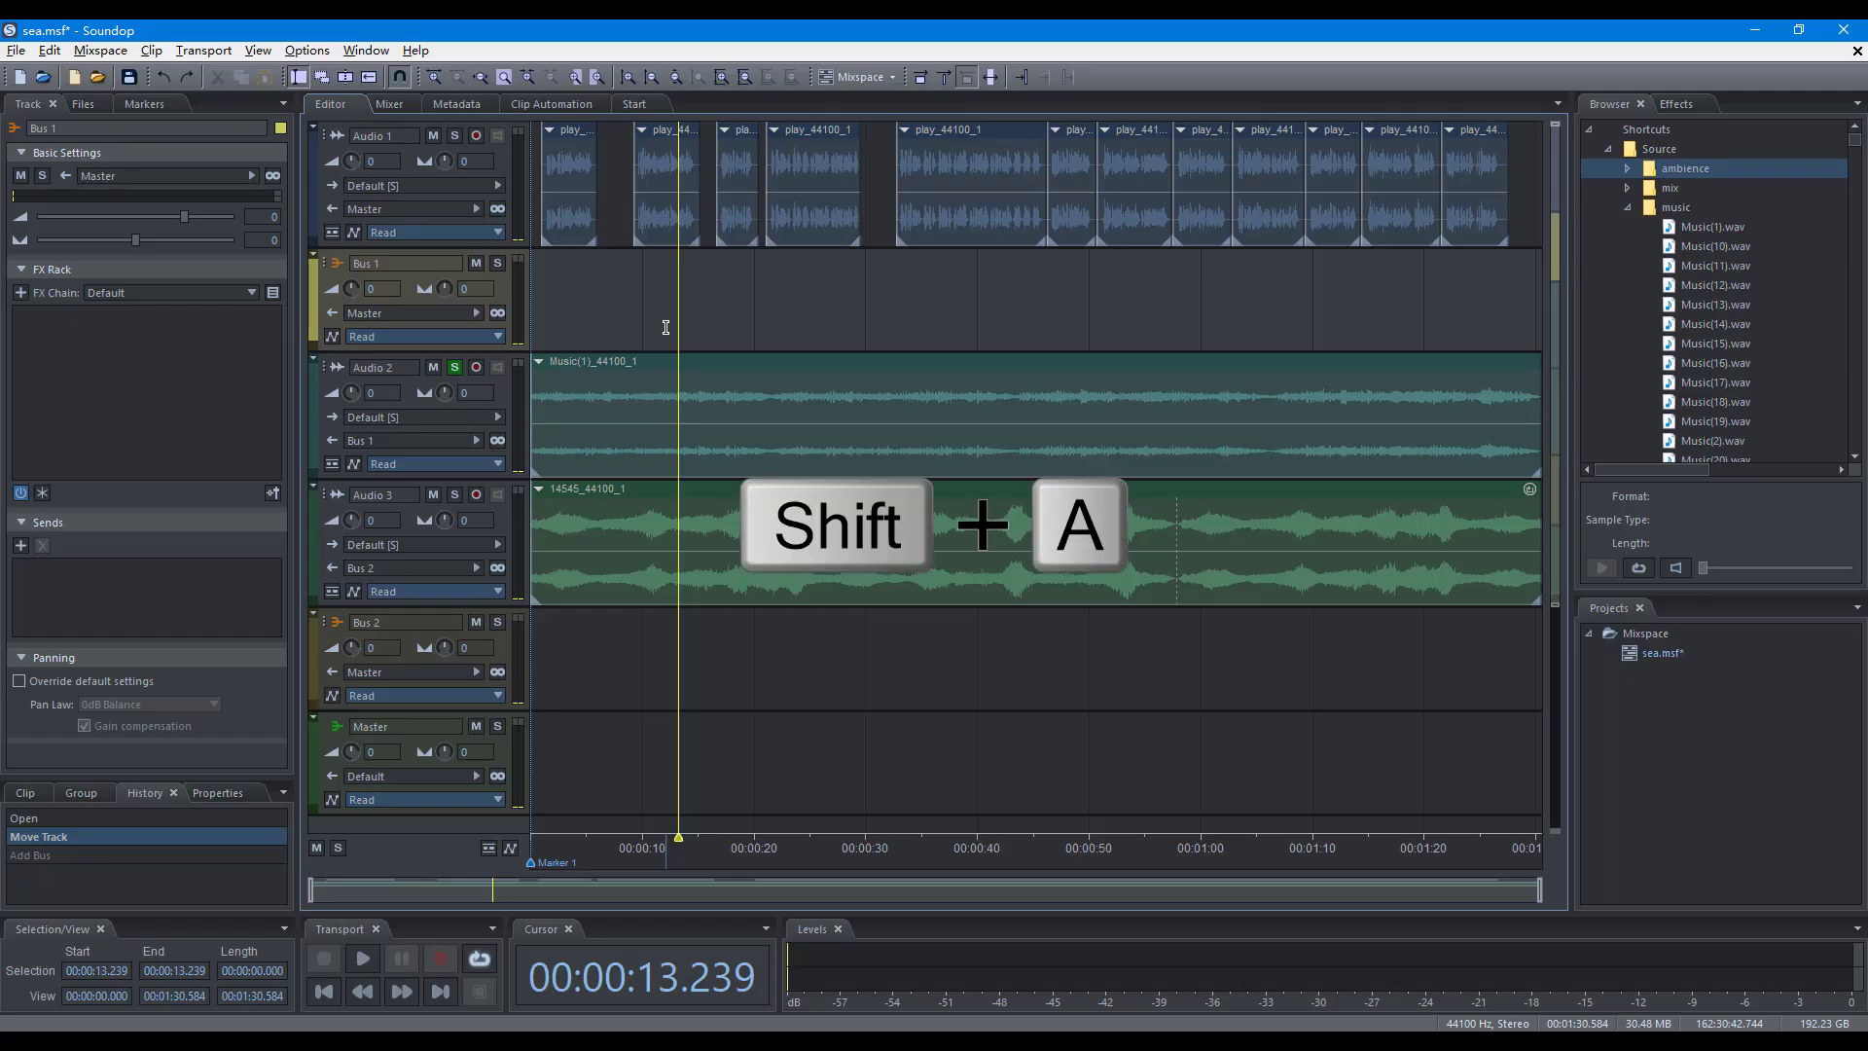
pyautogui.hotkey('shift', 'b')
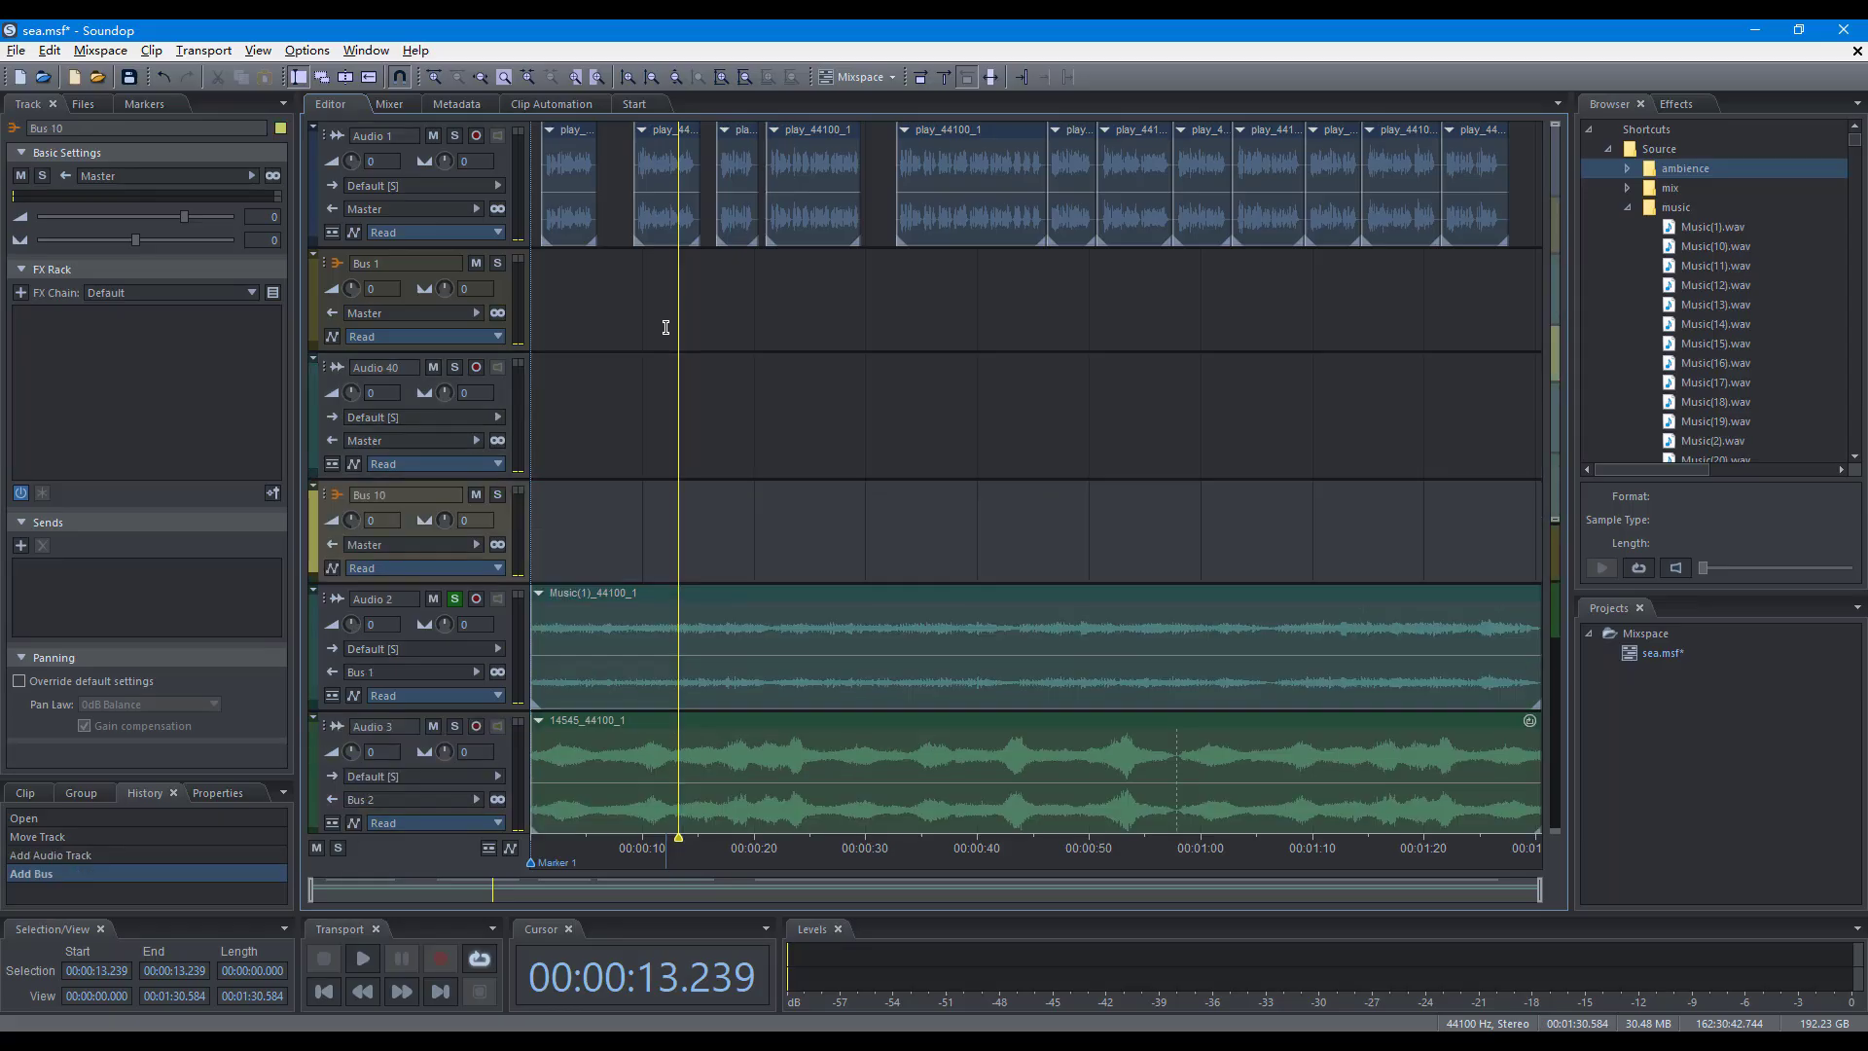
# Add 10 stereo audio tracks with default input, Master output and the default FX chain
pyautogui.hotkey('shift', 'i')
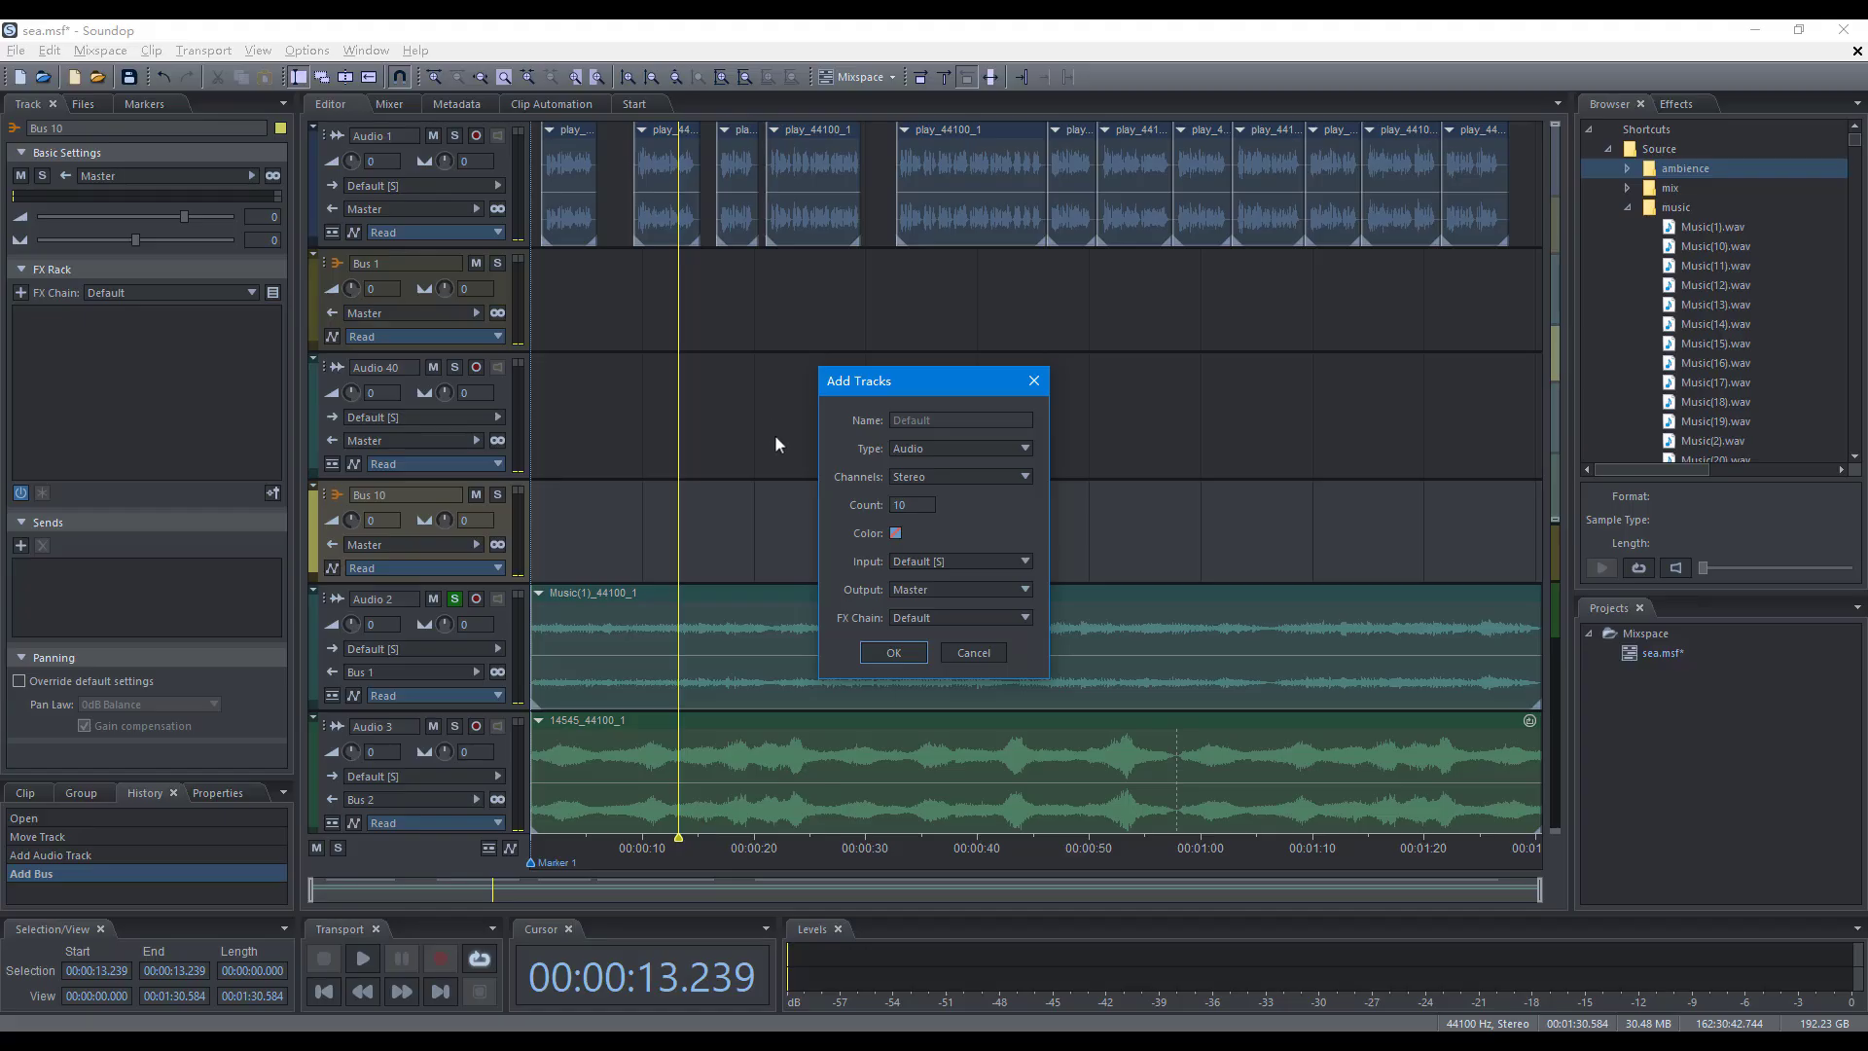
pyautogui.click(892, 652)
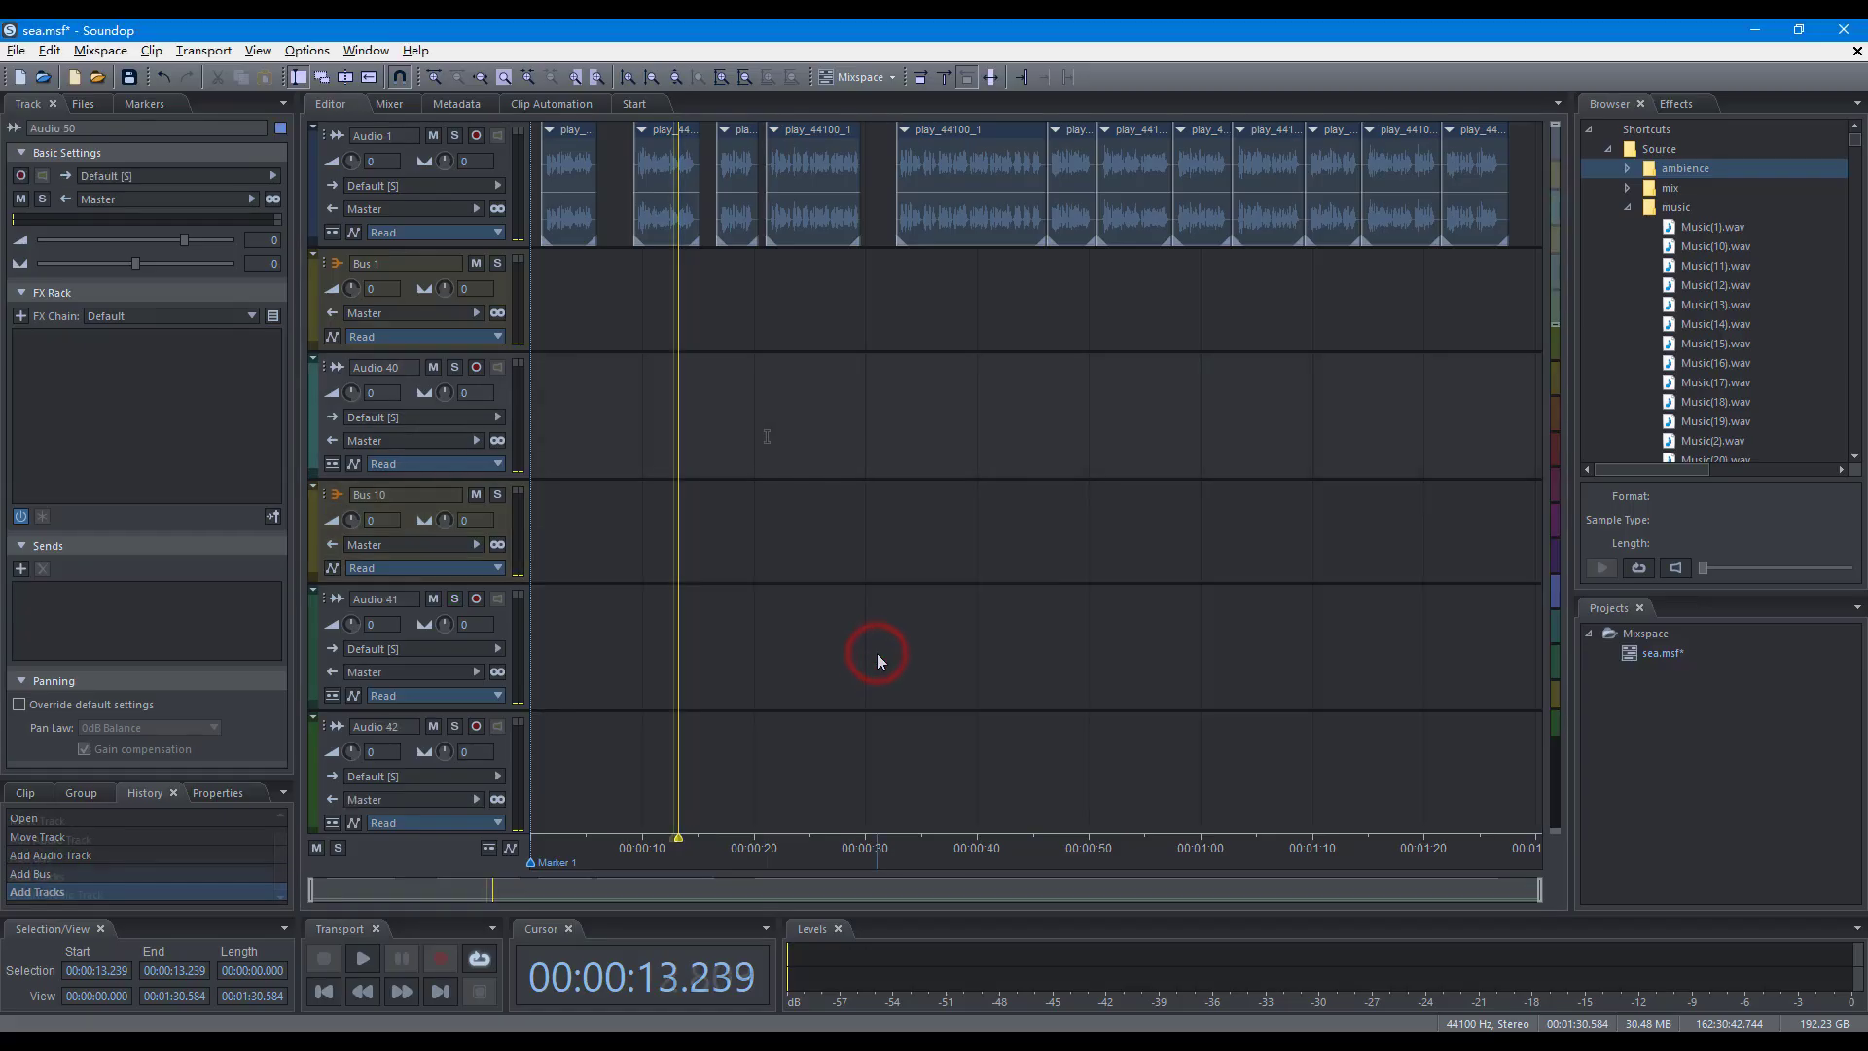
# Delete the empty audio track below Bus 1, and delete all remaining empty audio tracks and unreferenced bus tracks
pyautogui.hotkey('ctrl', 'BackSpace')
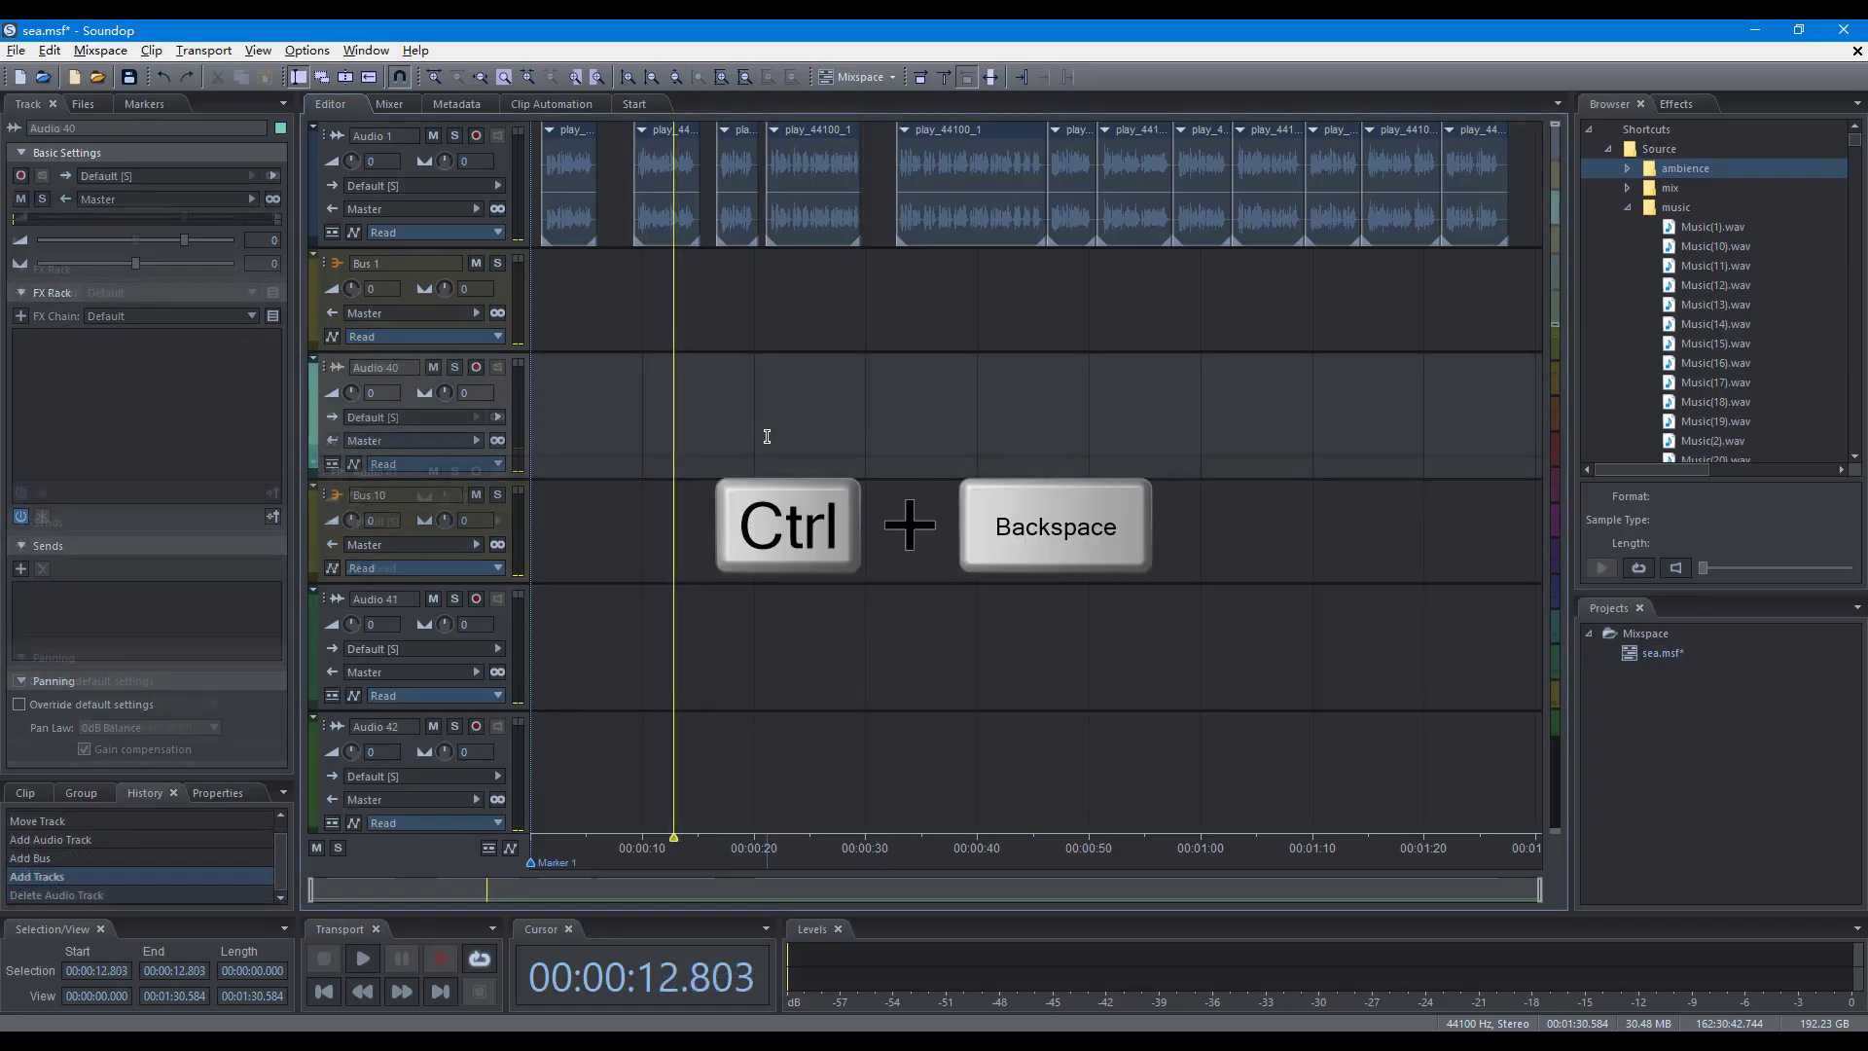
pyautogui.hotkey('shift', 'e')
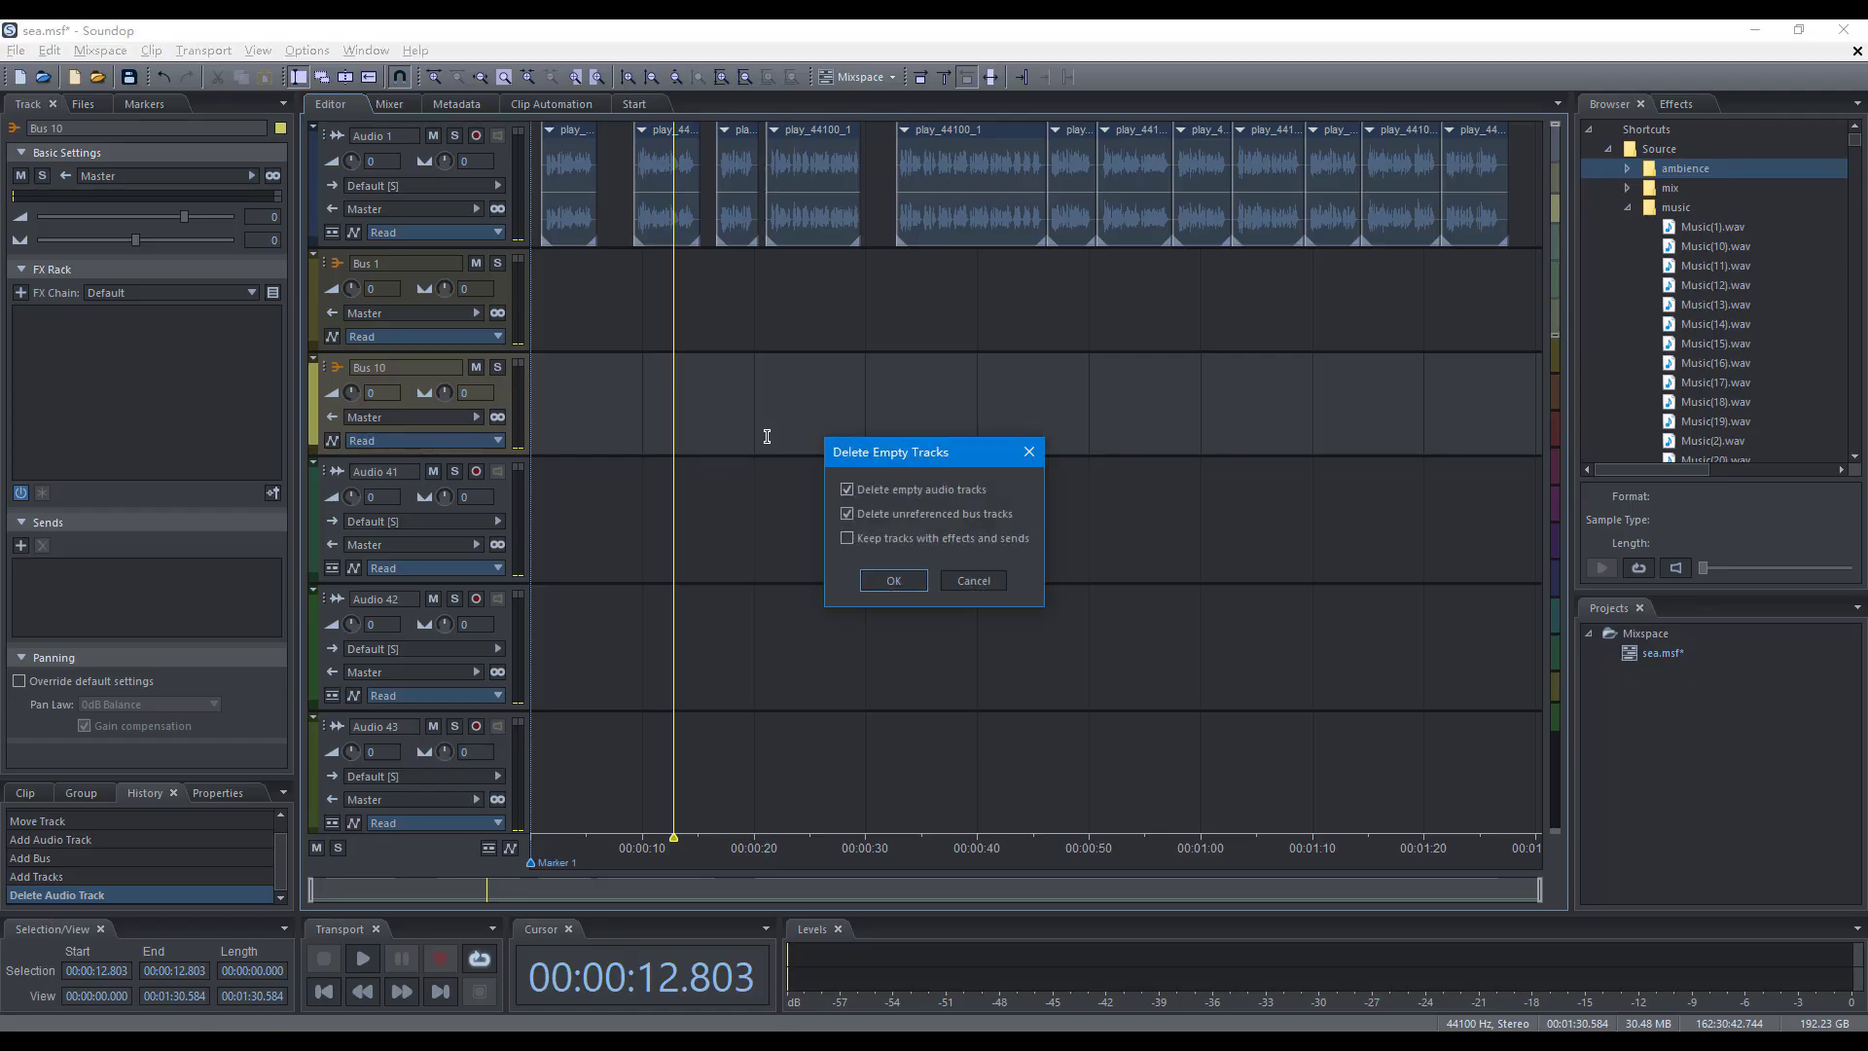
pyautogui.click(904, 583)
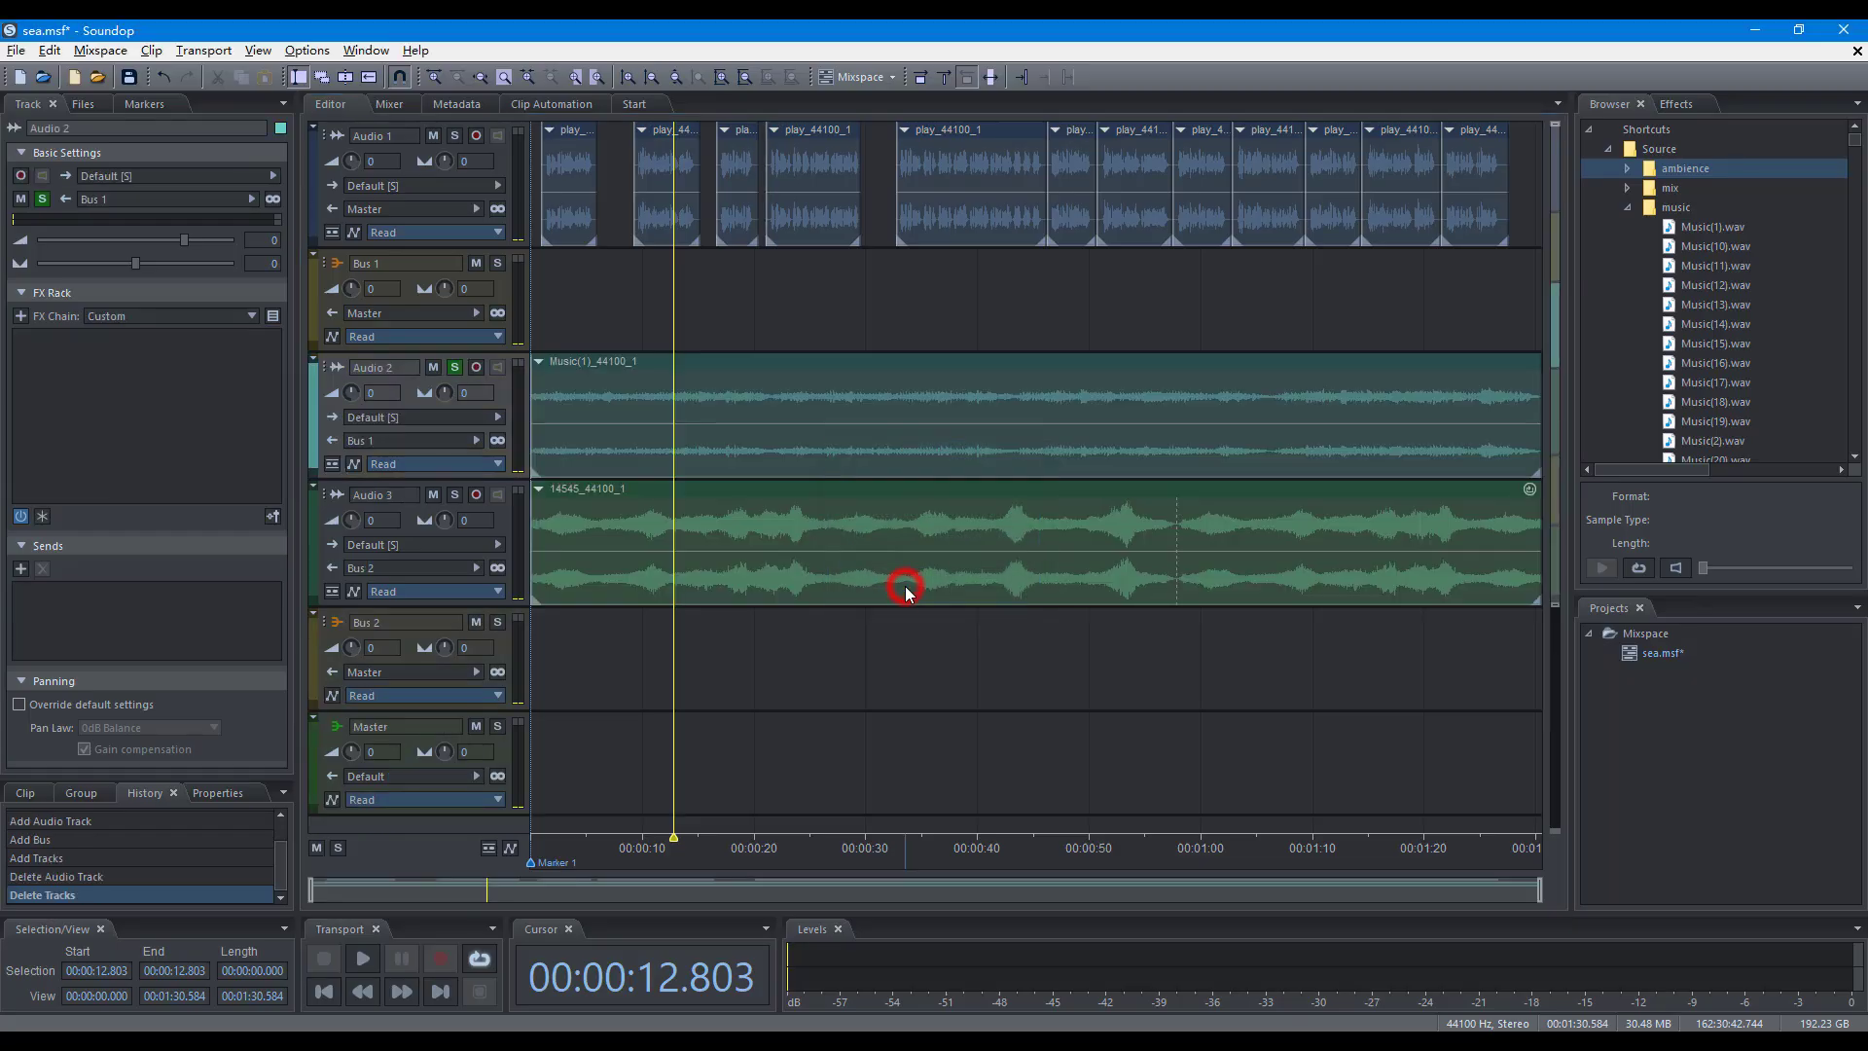
# Step the track selection up to Bus 1 and back, and move Audio 2 above Bus 1 and back below it
pyautogui.press('Up')
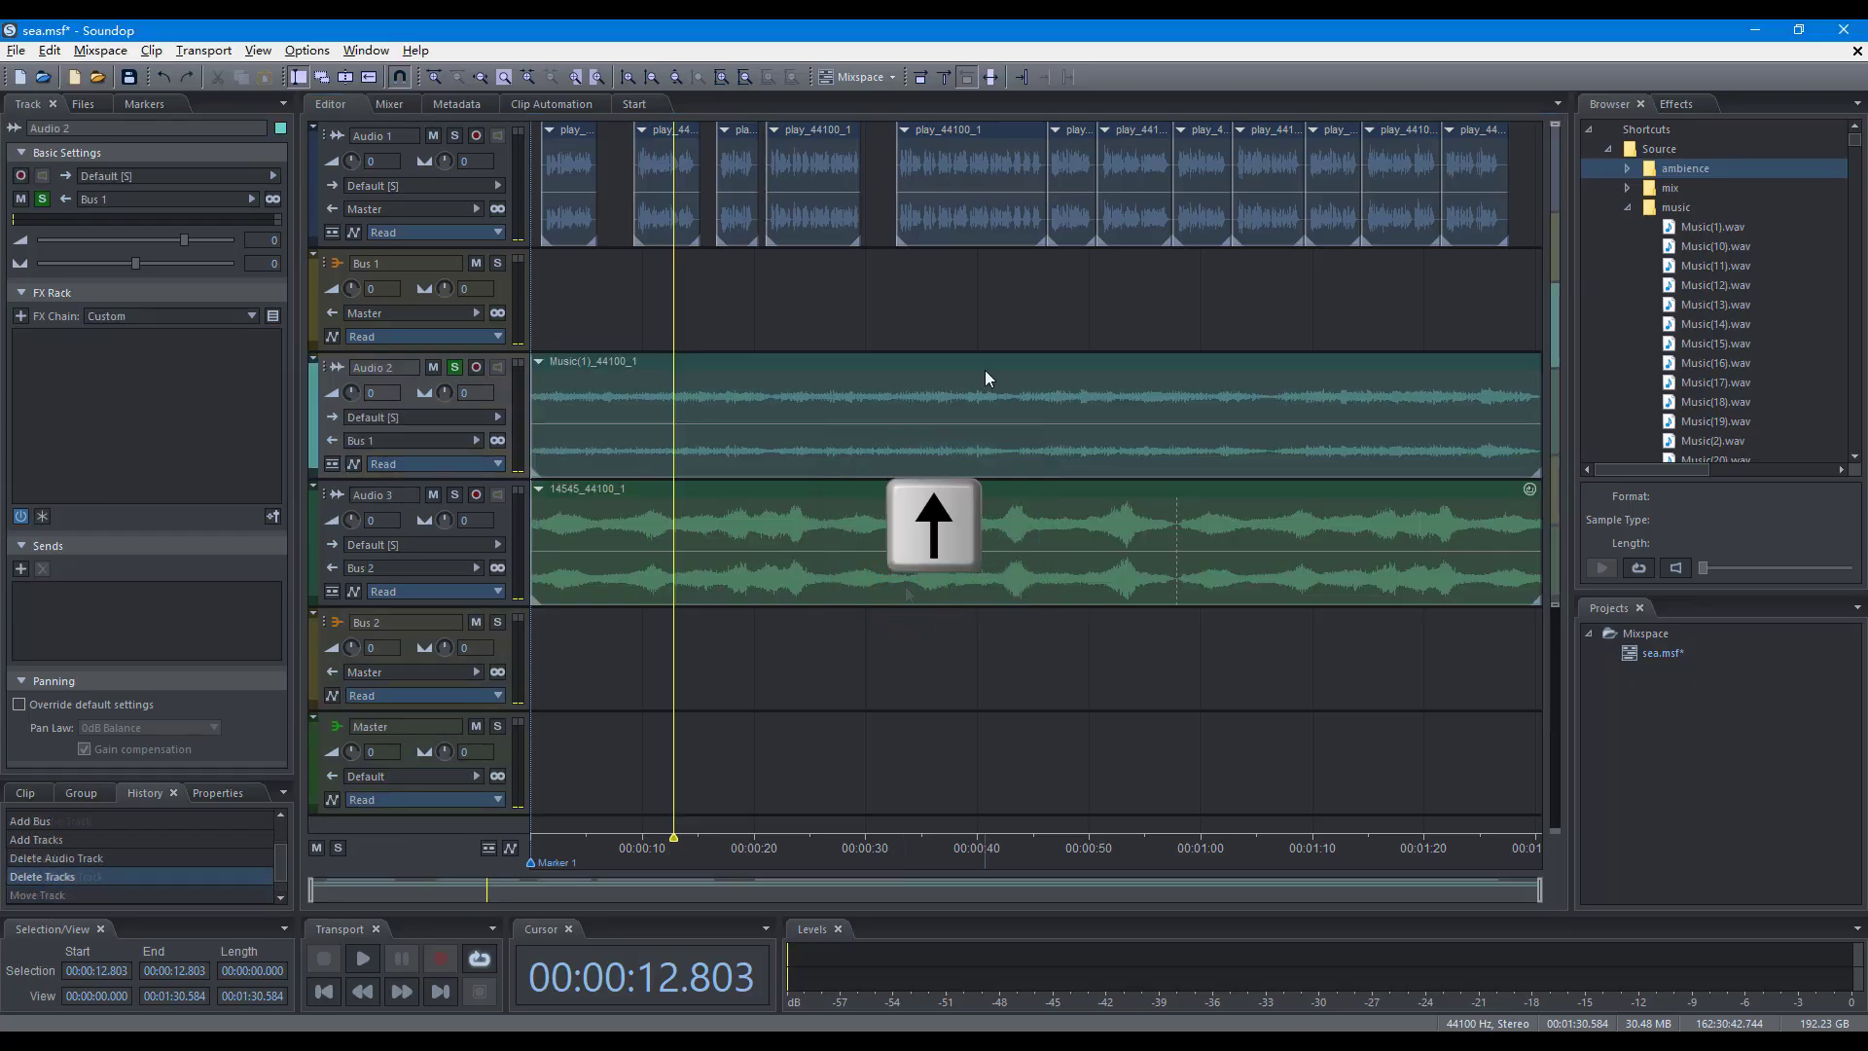
pyautogui.press('Down')
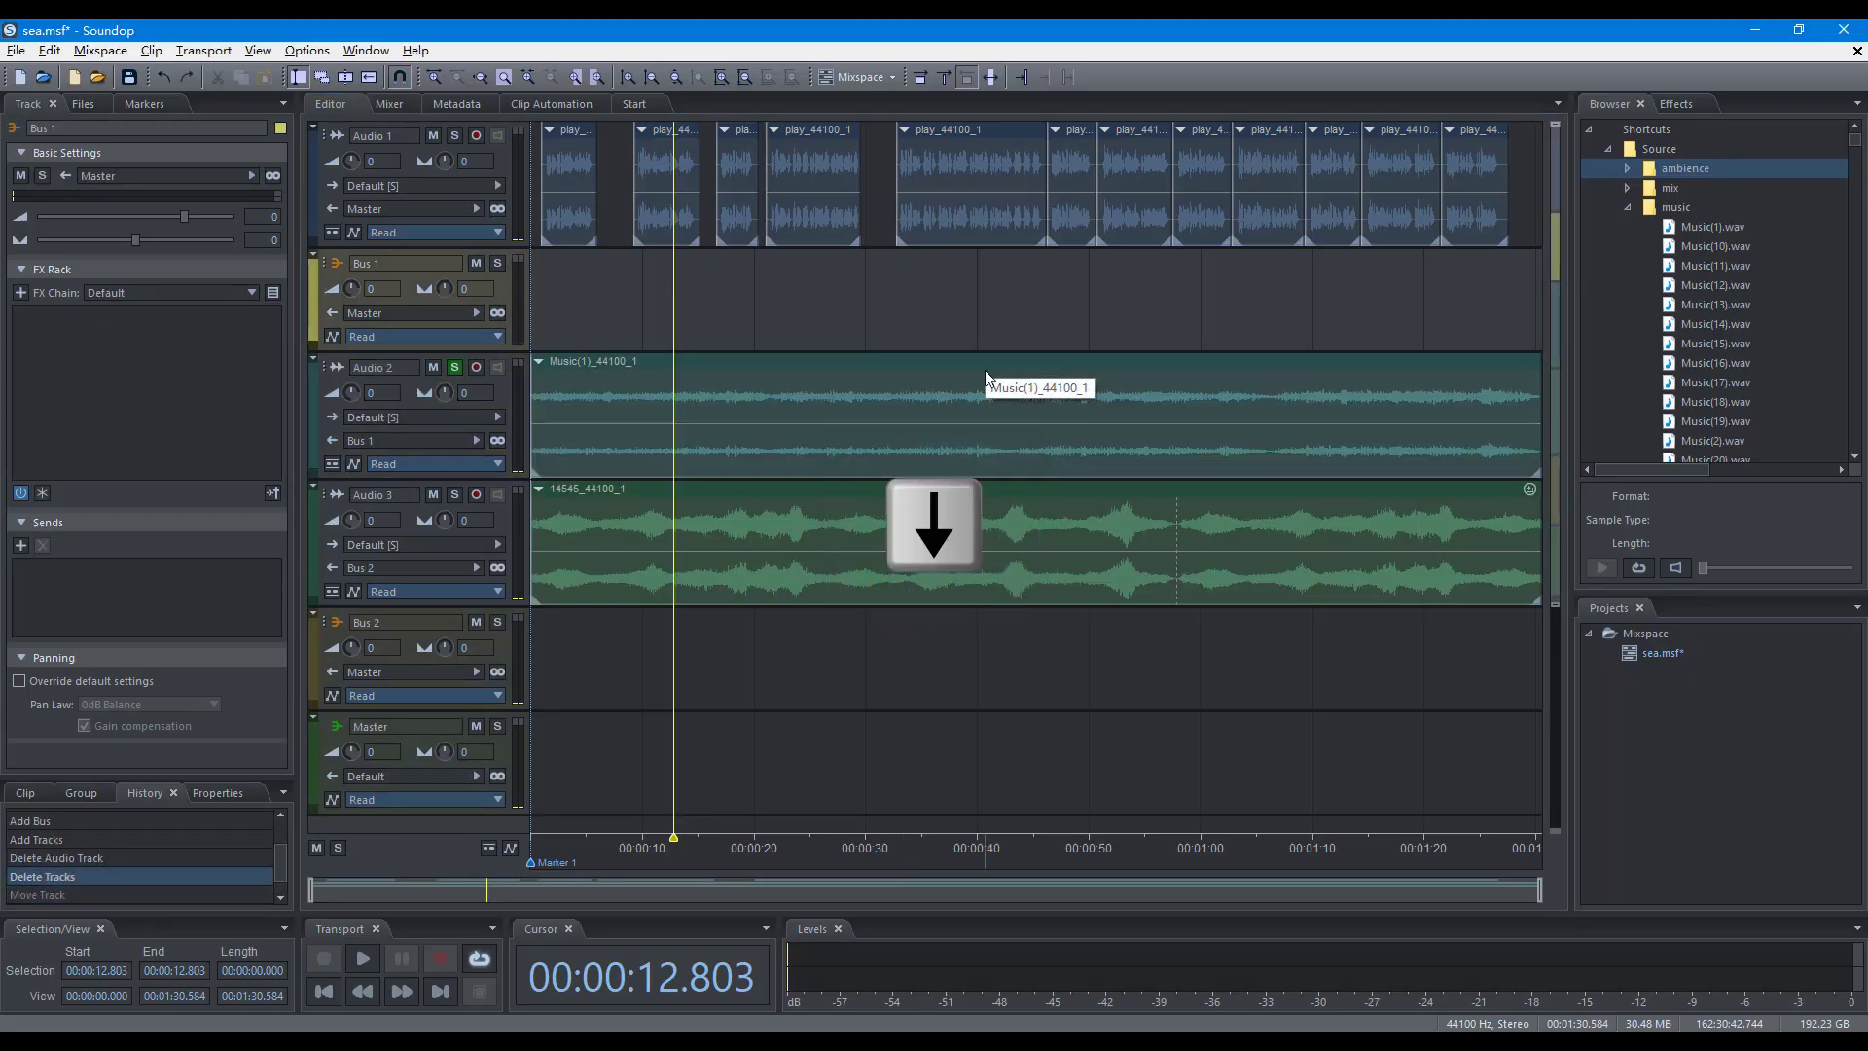
pyautogui.hotkey('ctrl', '-')
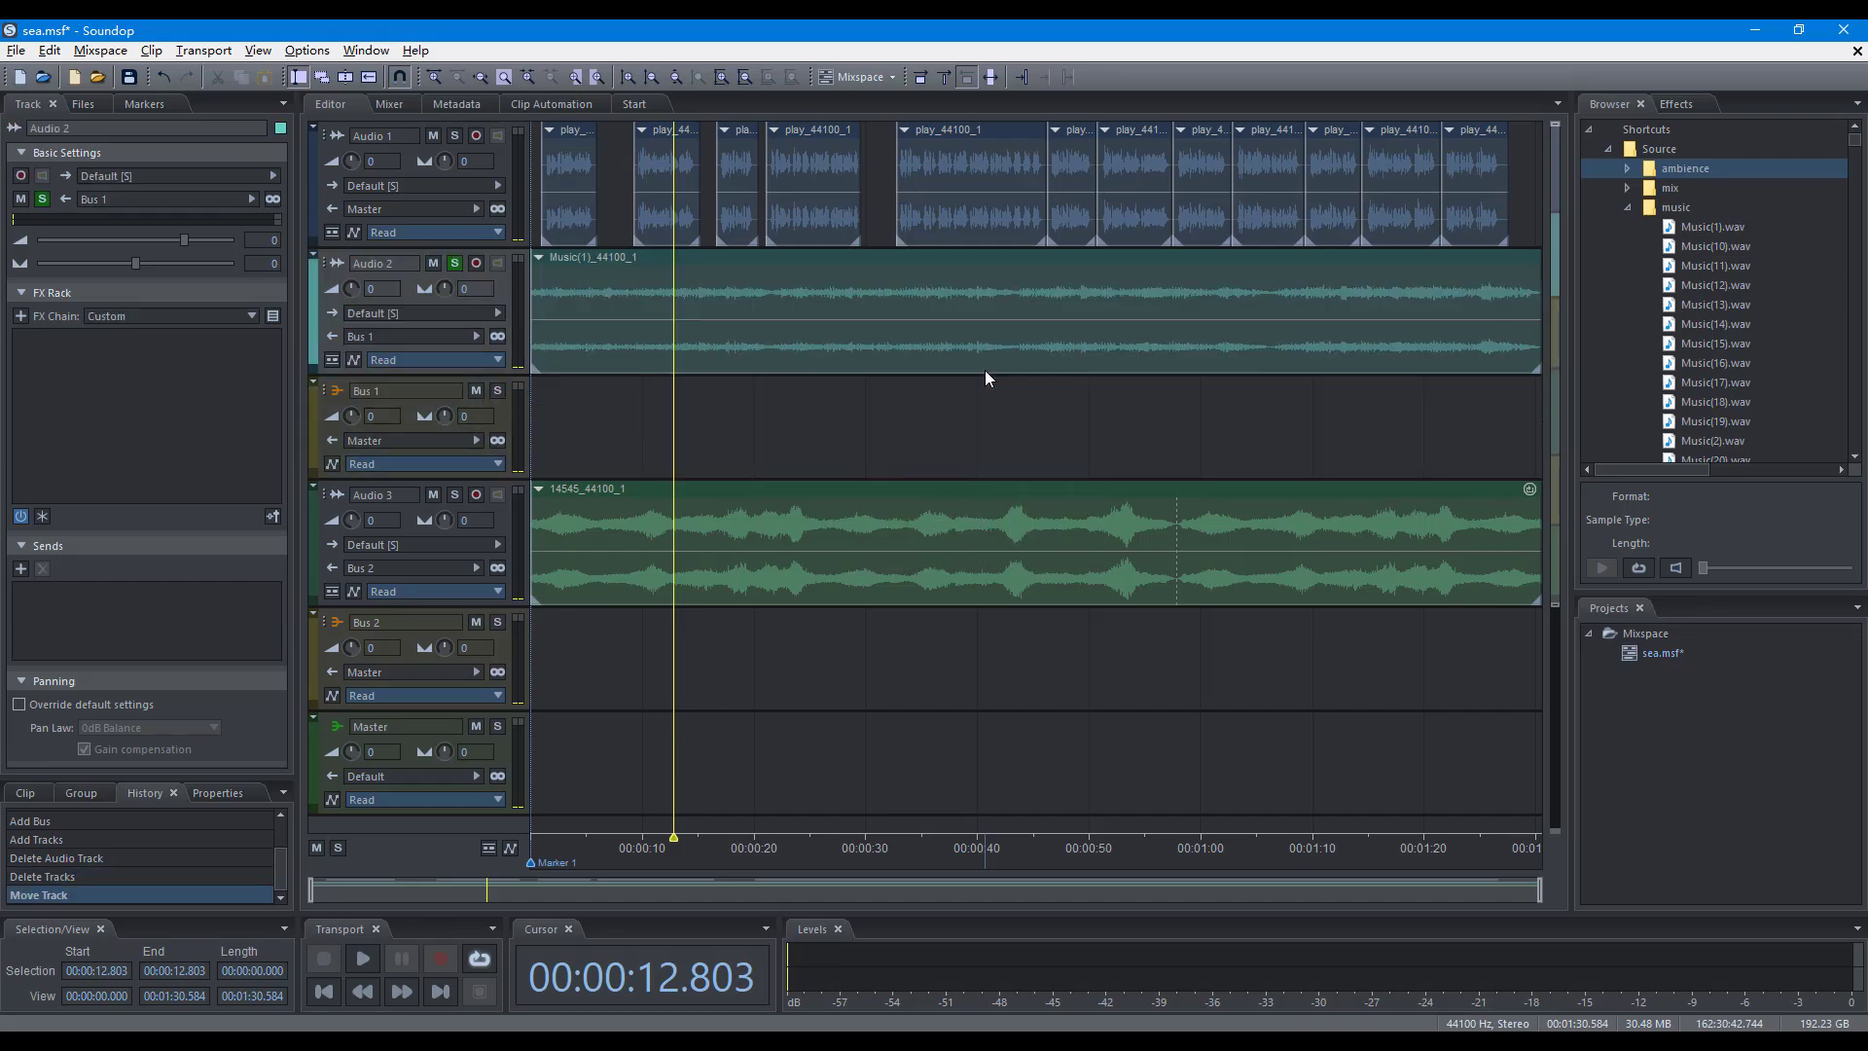
pyautogui.hotkey('ctrl', '+')
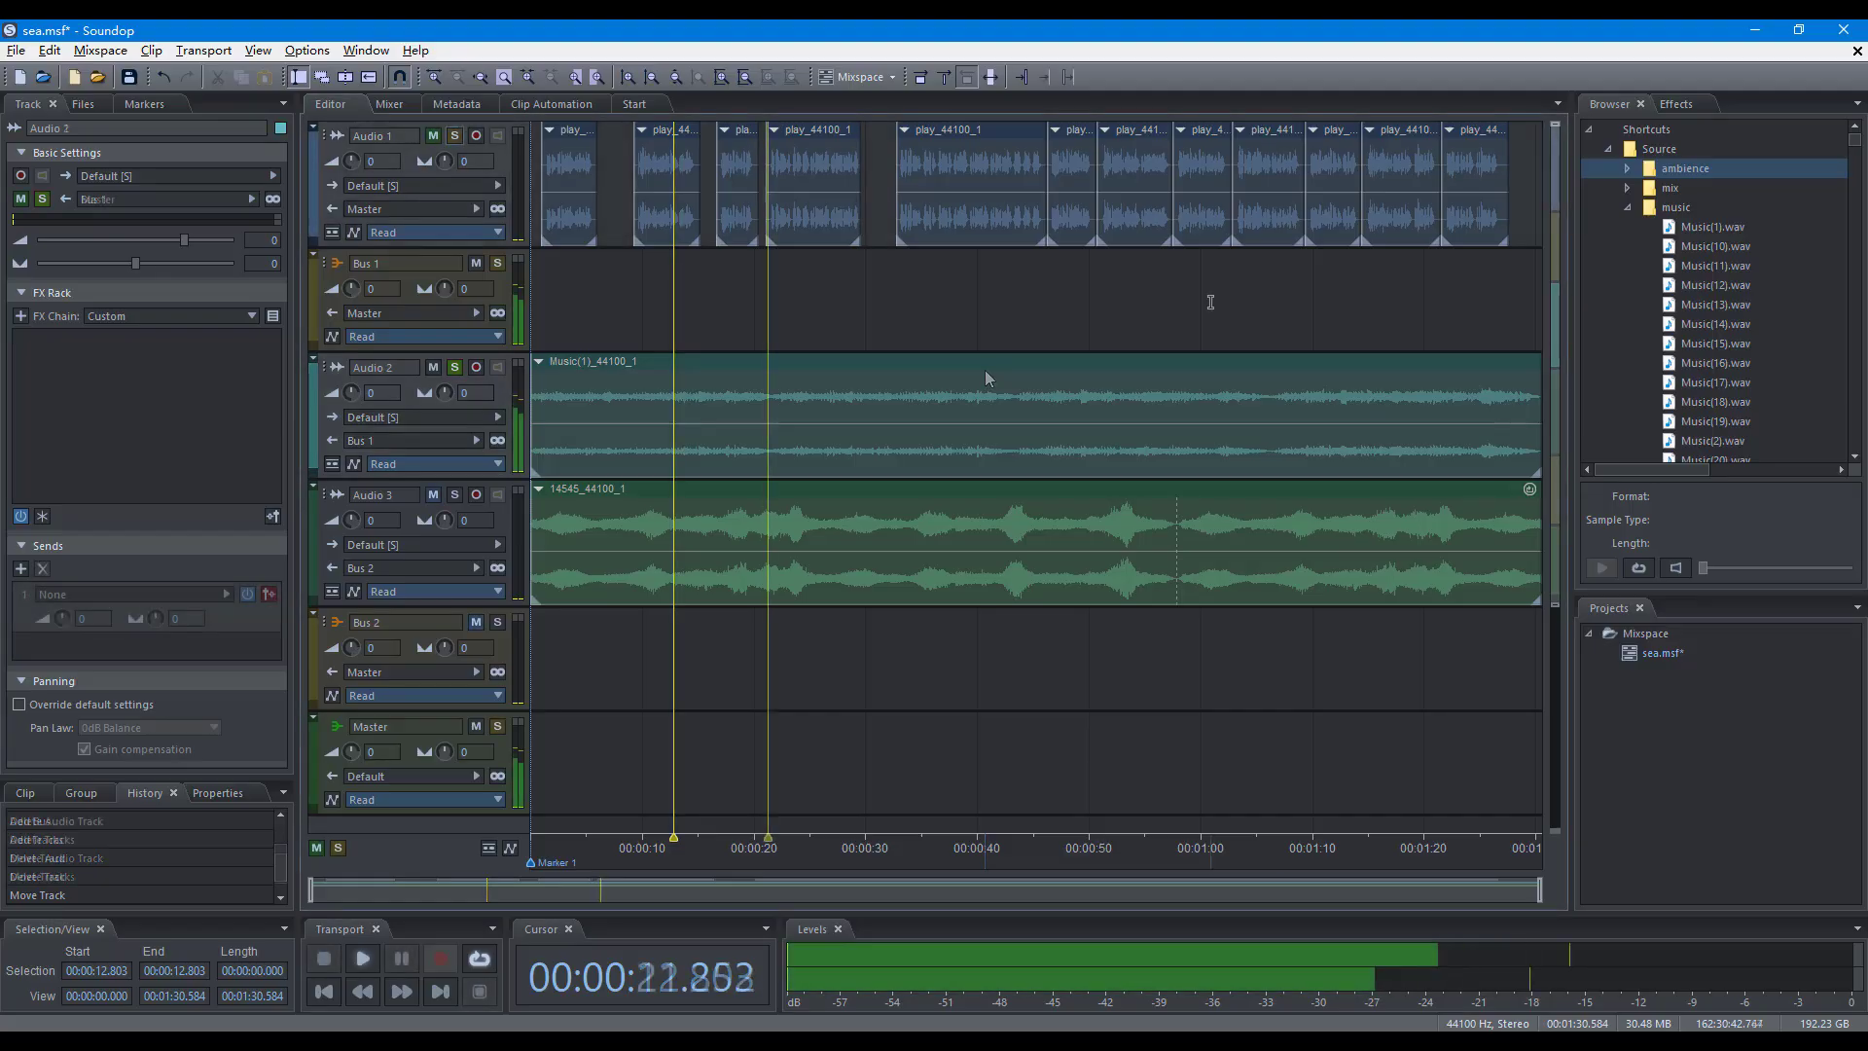
# Toggle the mute and solo states of the Audio 1 track during playback and stop playback
pyautogui.hotkey('shift', 'm')
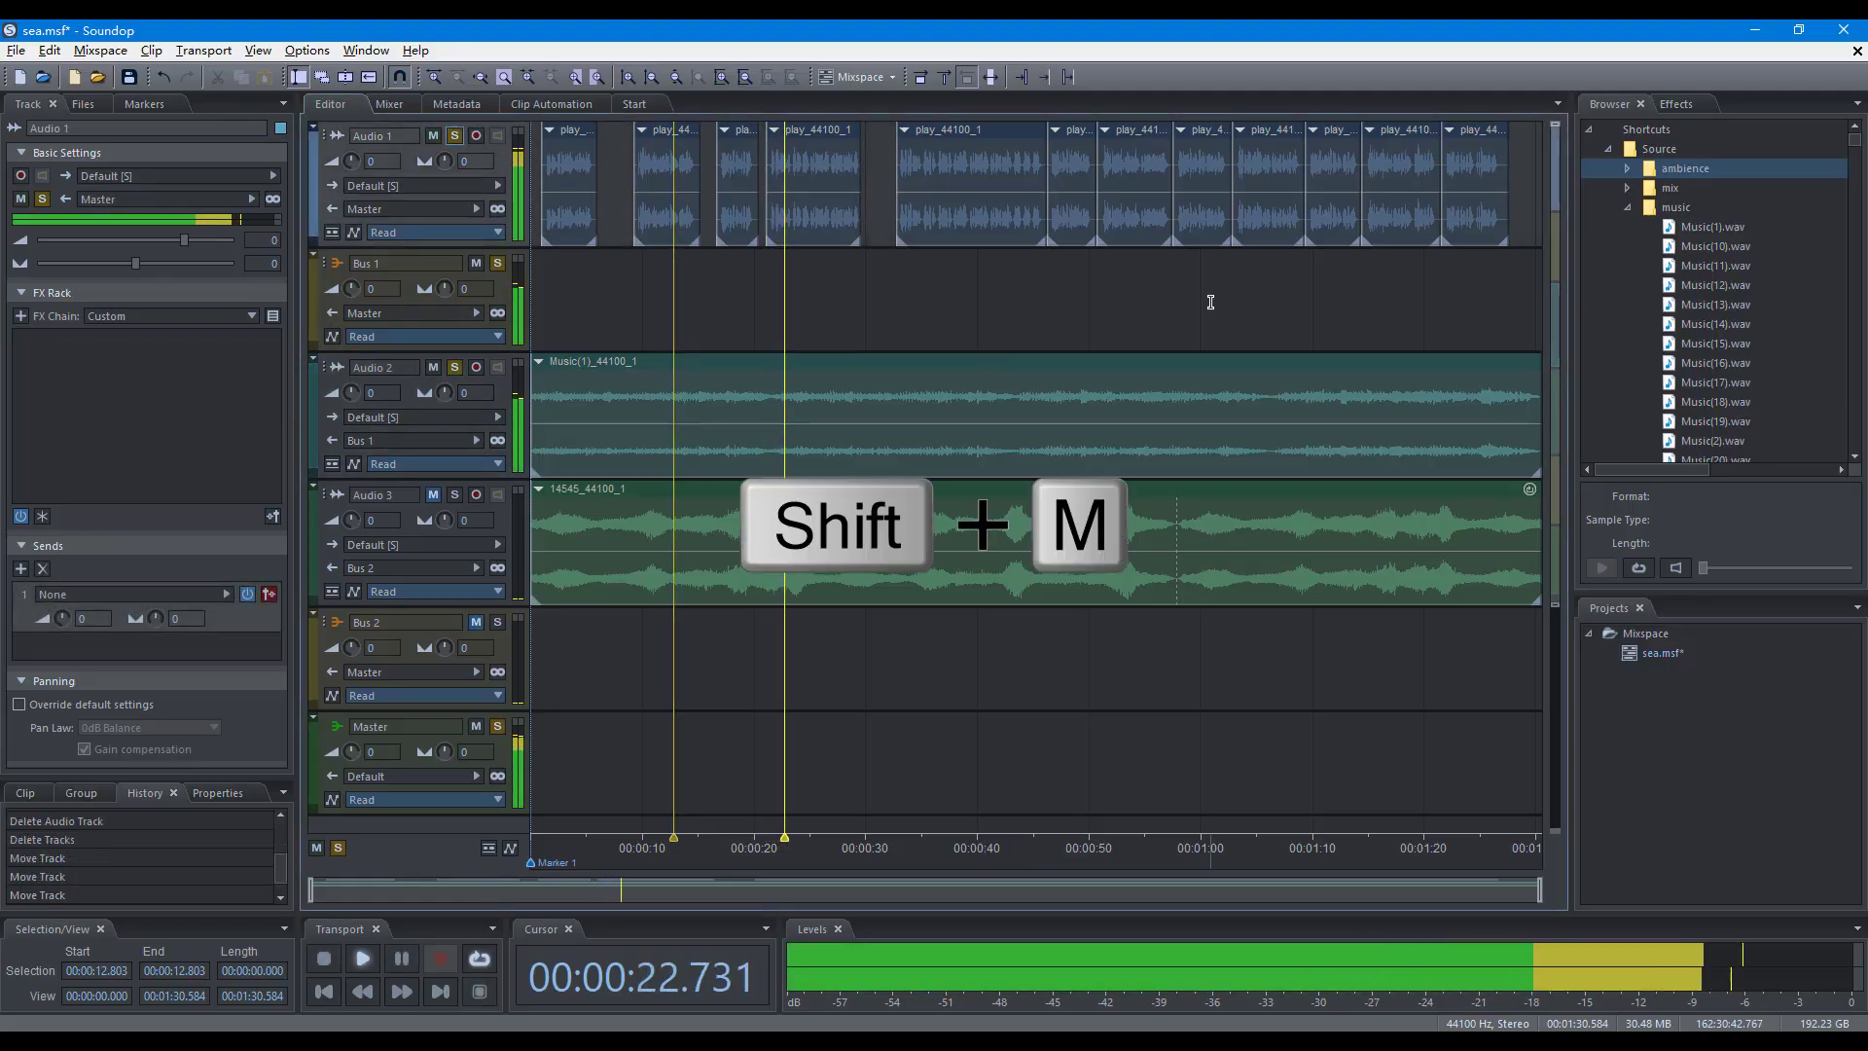
pyautogui.hotkey('shift', 's')
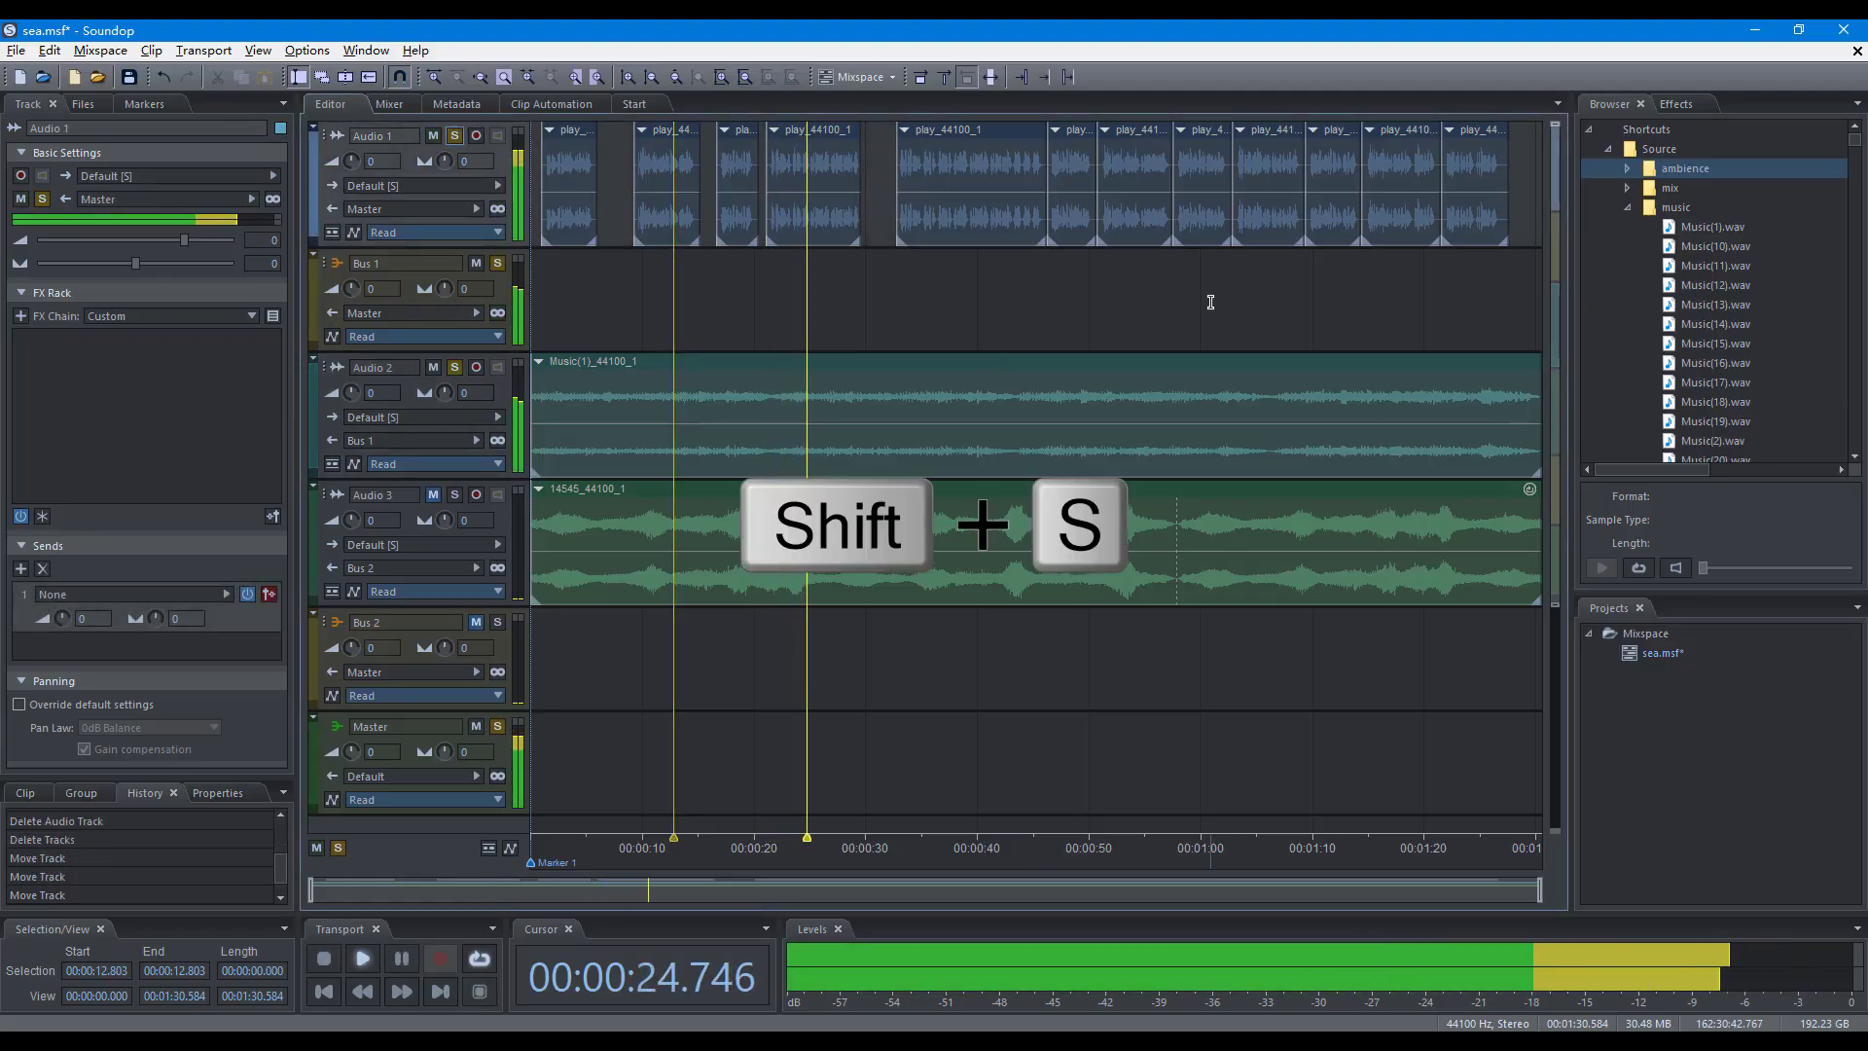
pyautogui.press('space')
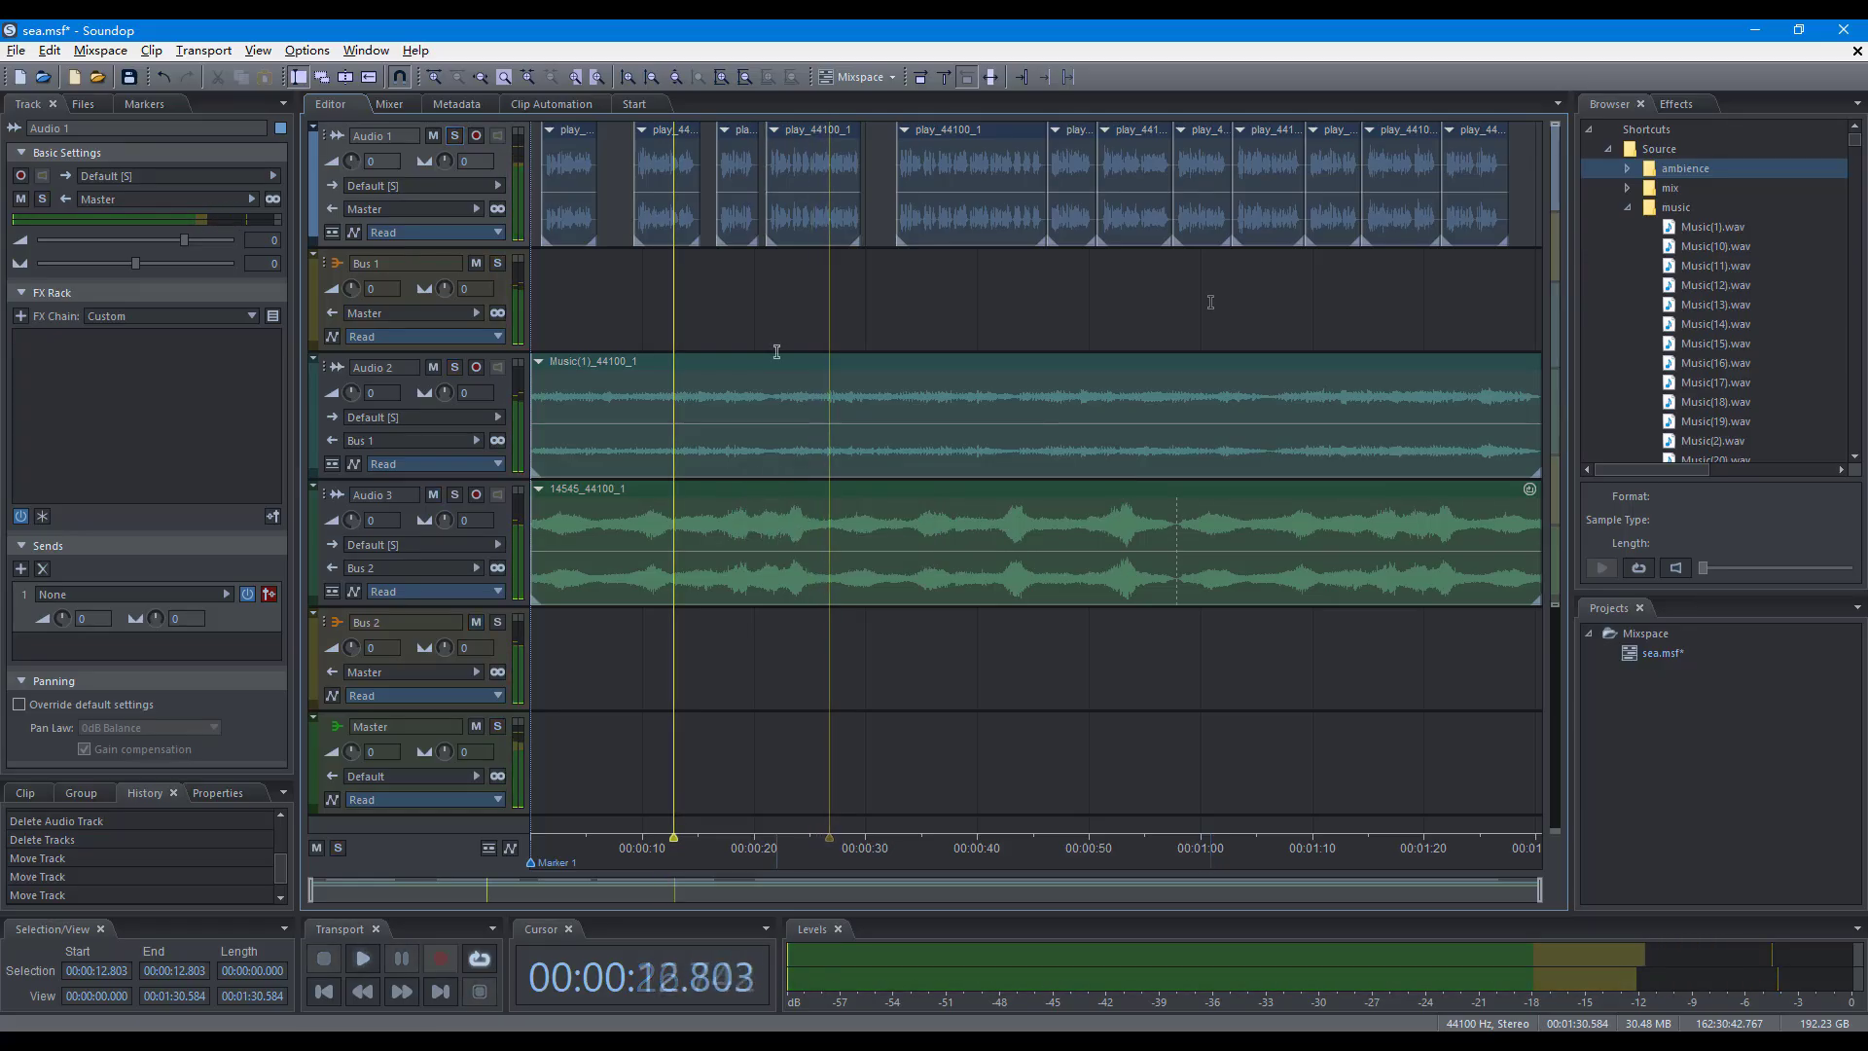
# Change the Audio 1 track color to the yellow-green palette swatch
pyautogui.hotkey('ctrl', 'shift', 'c')
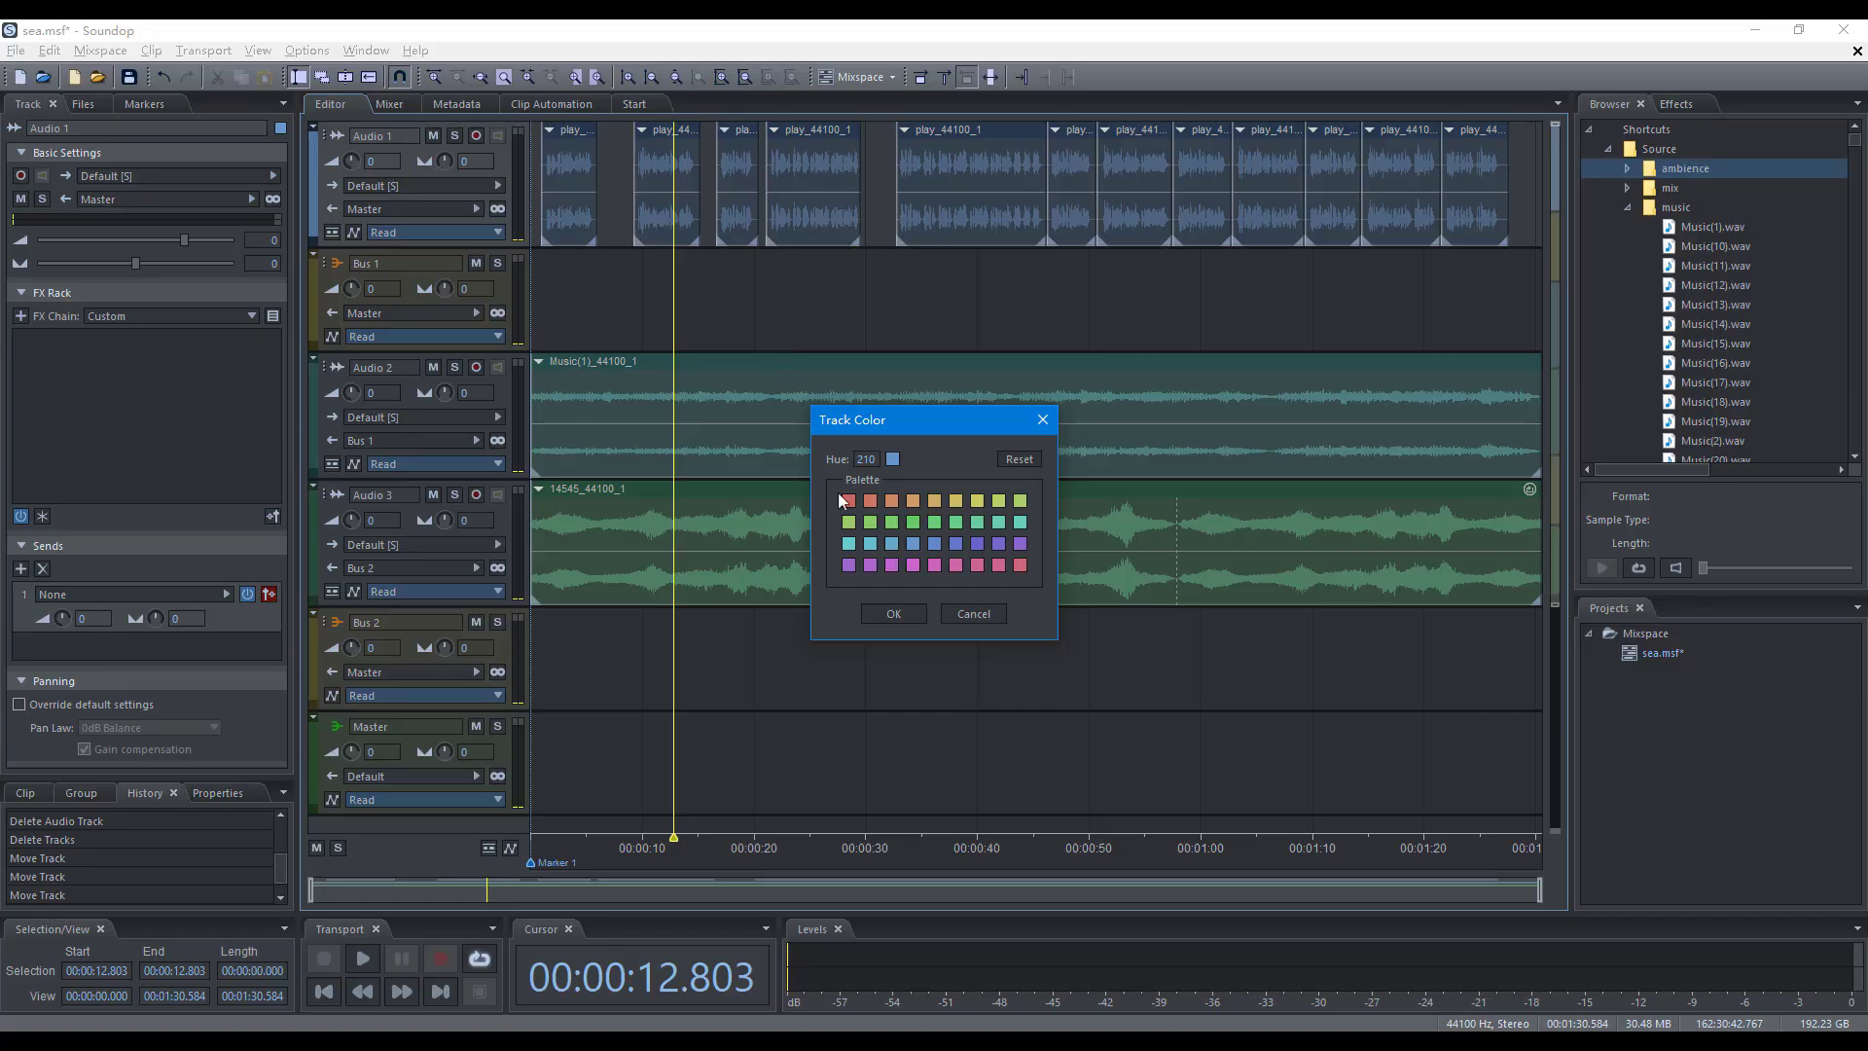
pyautogui.click(848, 521)
pyautogui.click(895, 614)
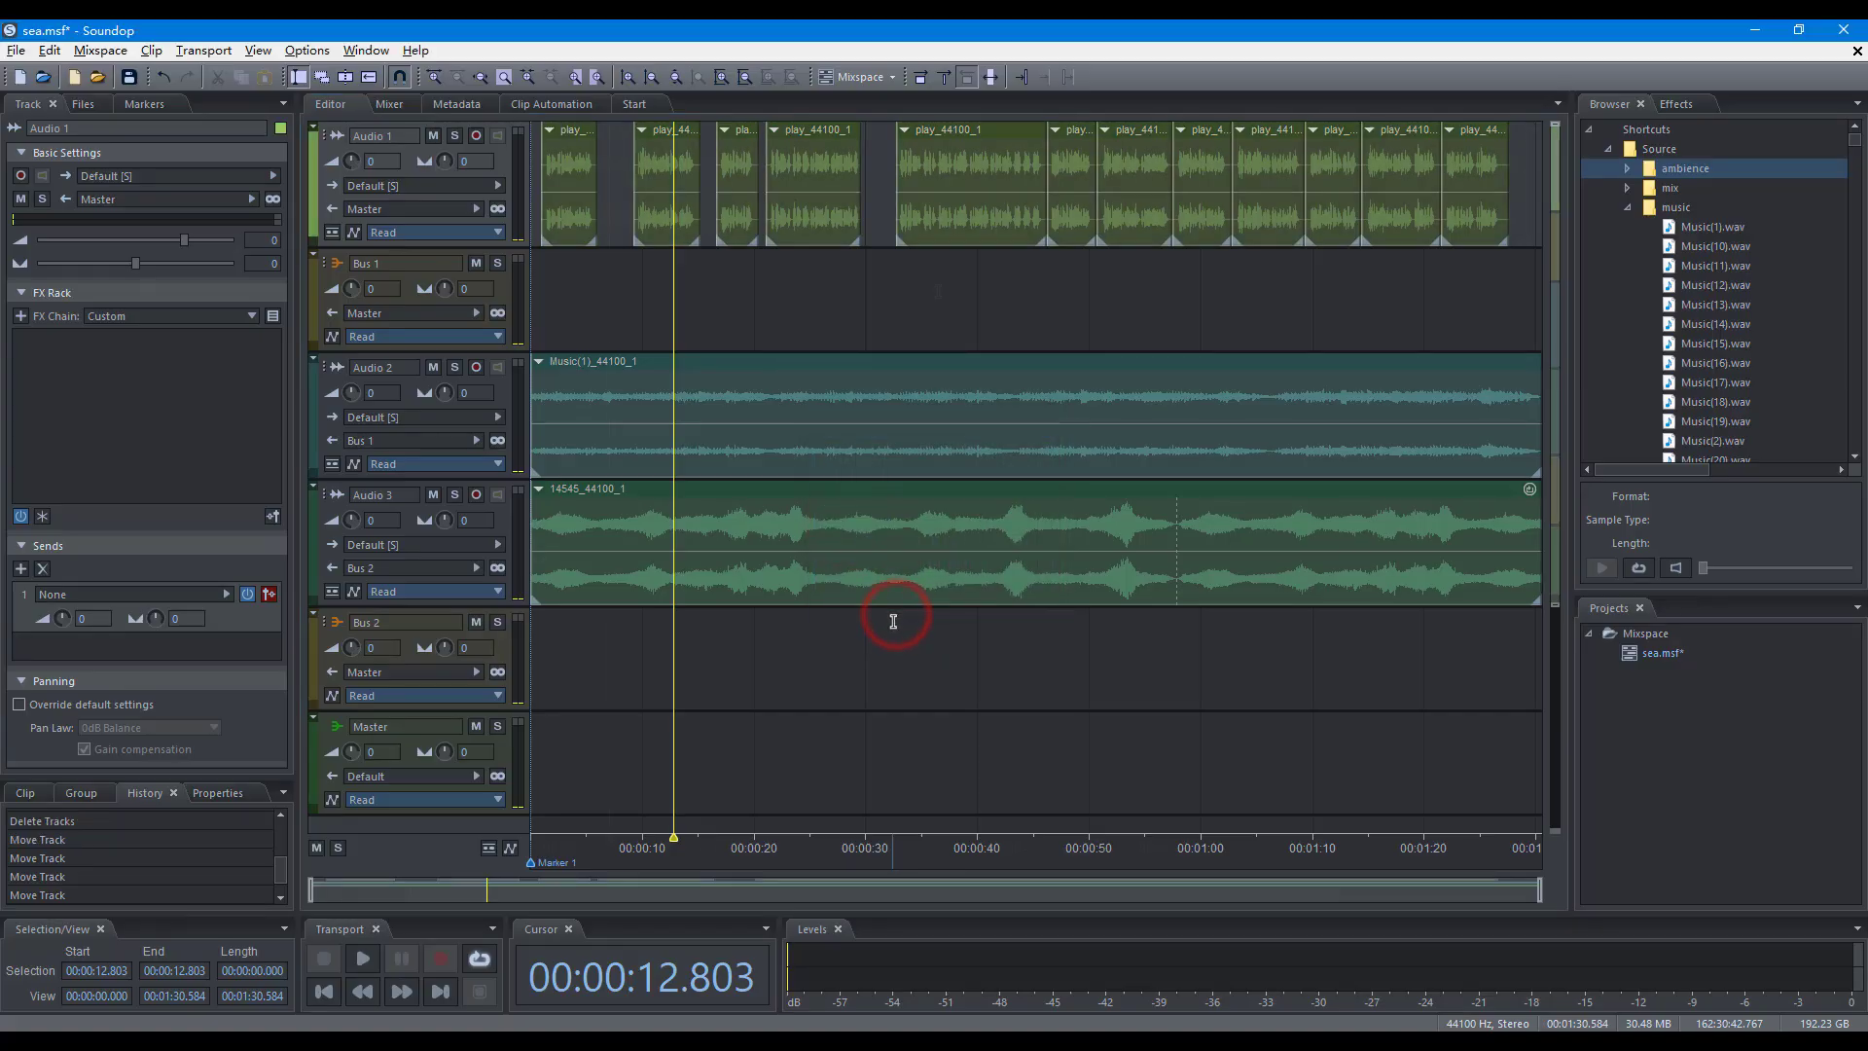
# Toggle the height of the Audio 1 track, minimizing it and restoring it
pyautogui.hotkey('shift', '/')
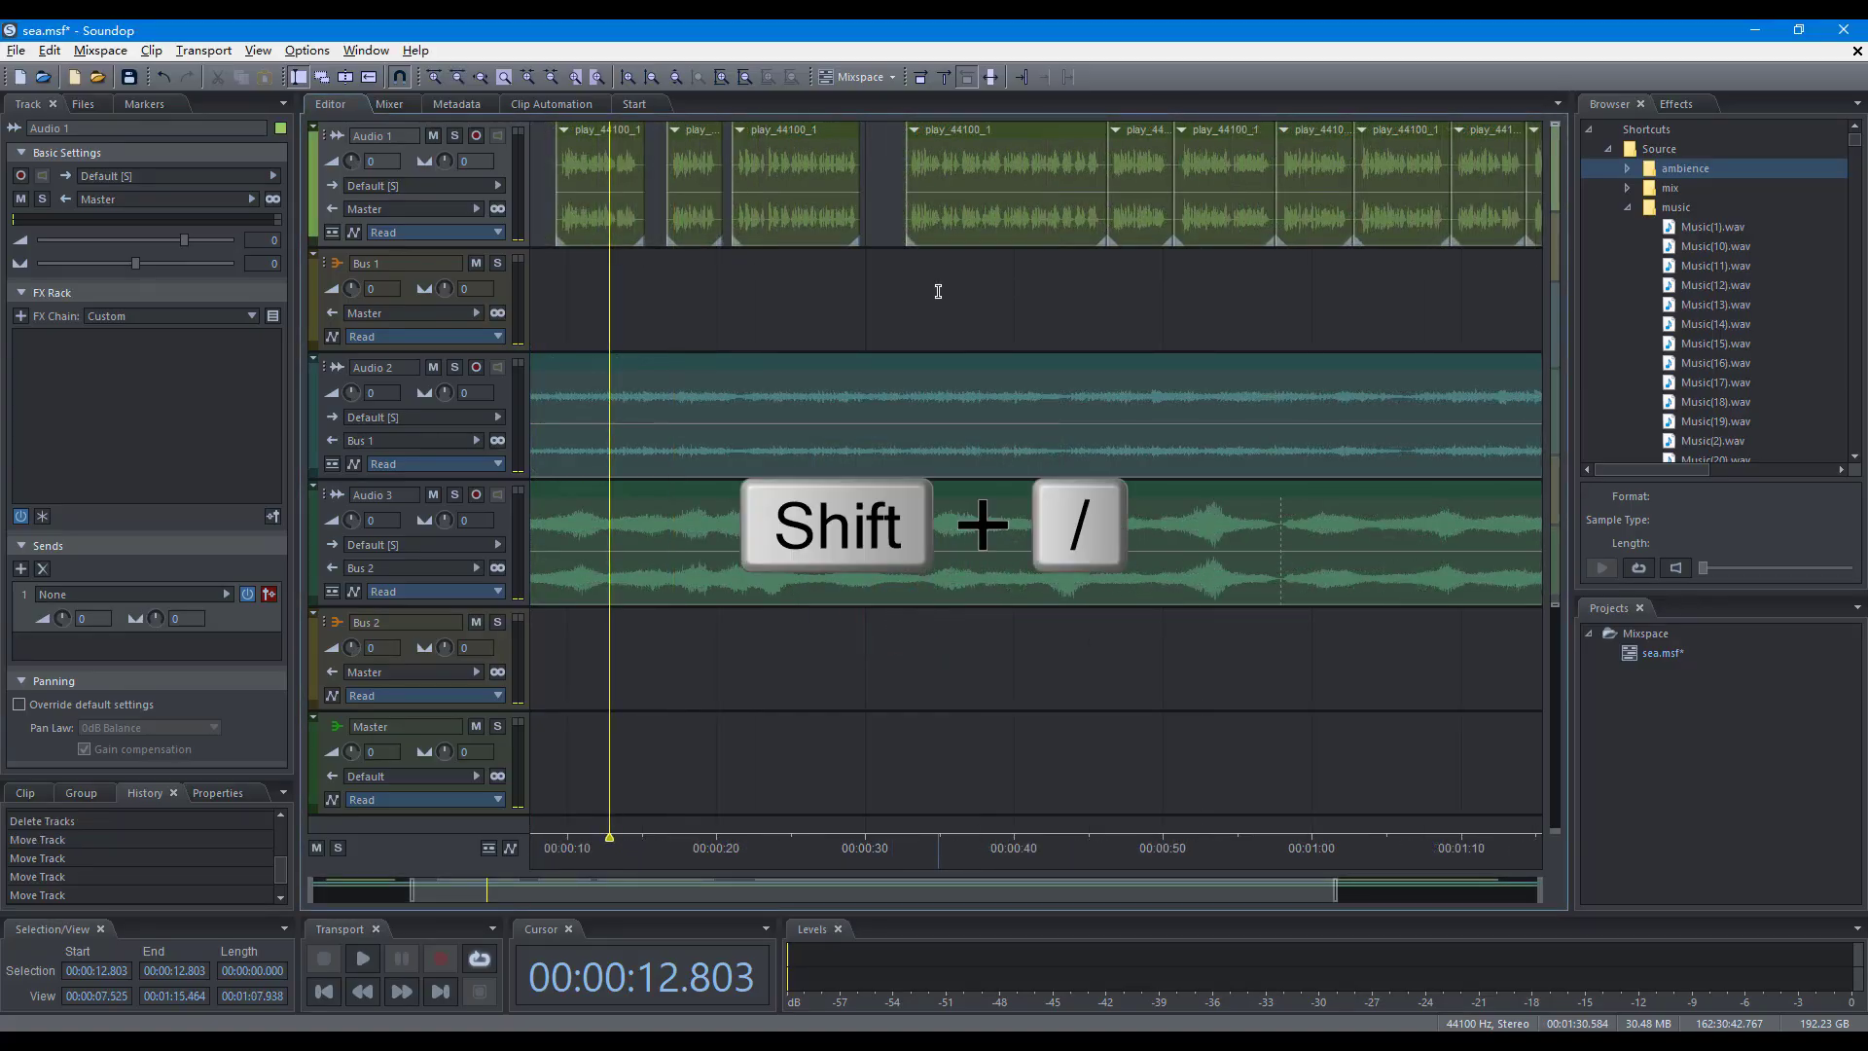
pyautogui.hotkey('shift', '/')
pyautogui.hotkey('shift', '/')
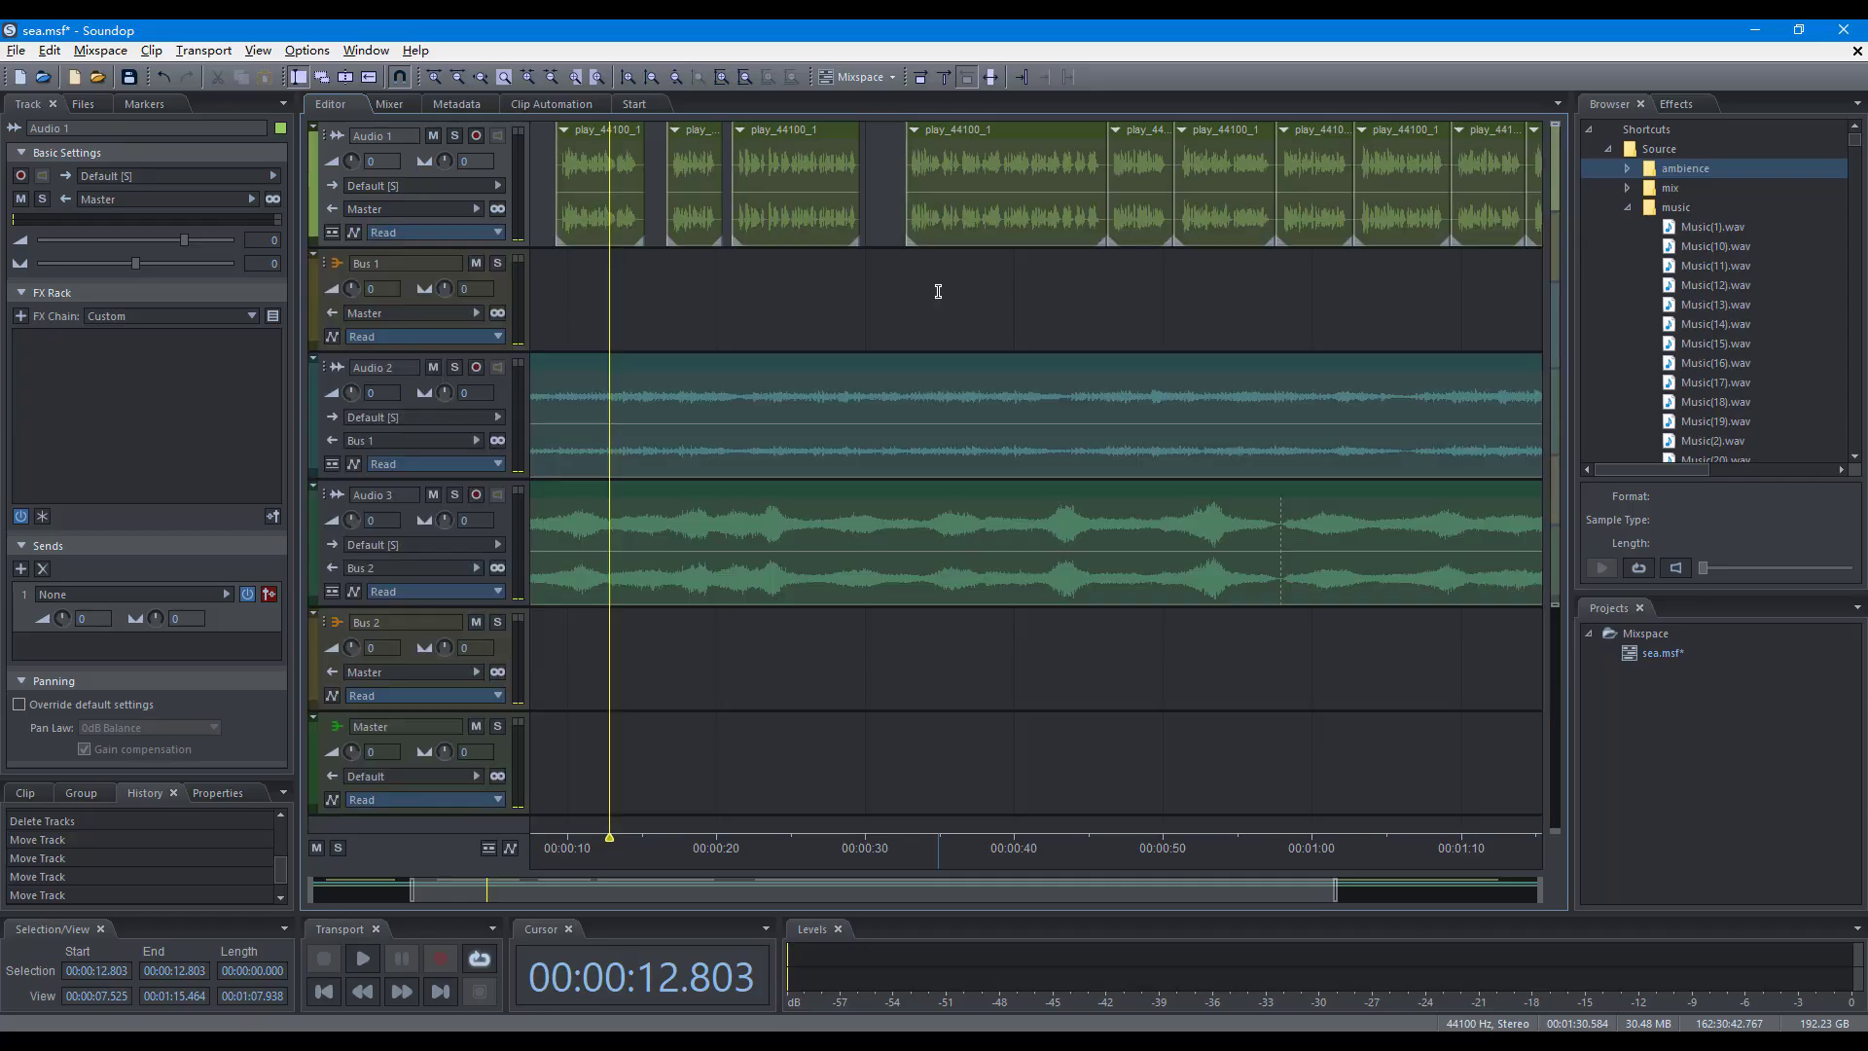
pyautogui.hotkey('shift', '\\')
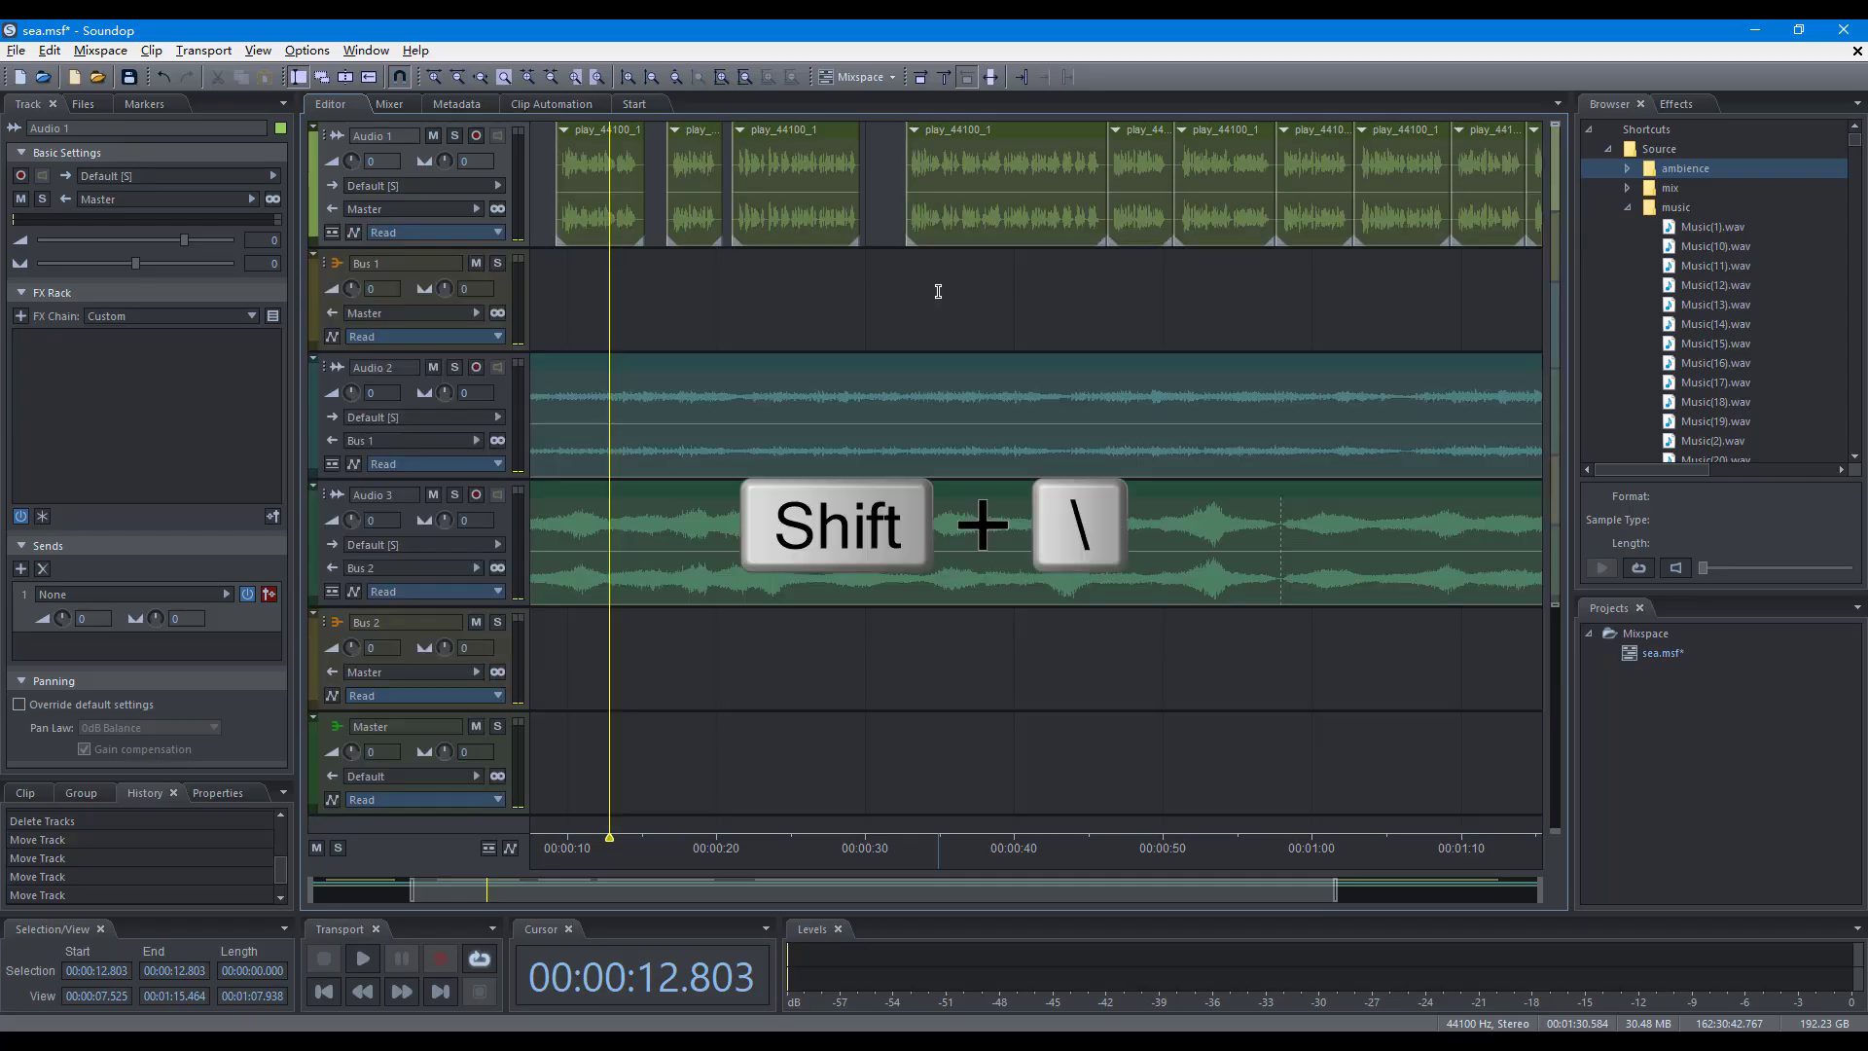
pyautogui.press('\\')
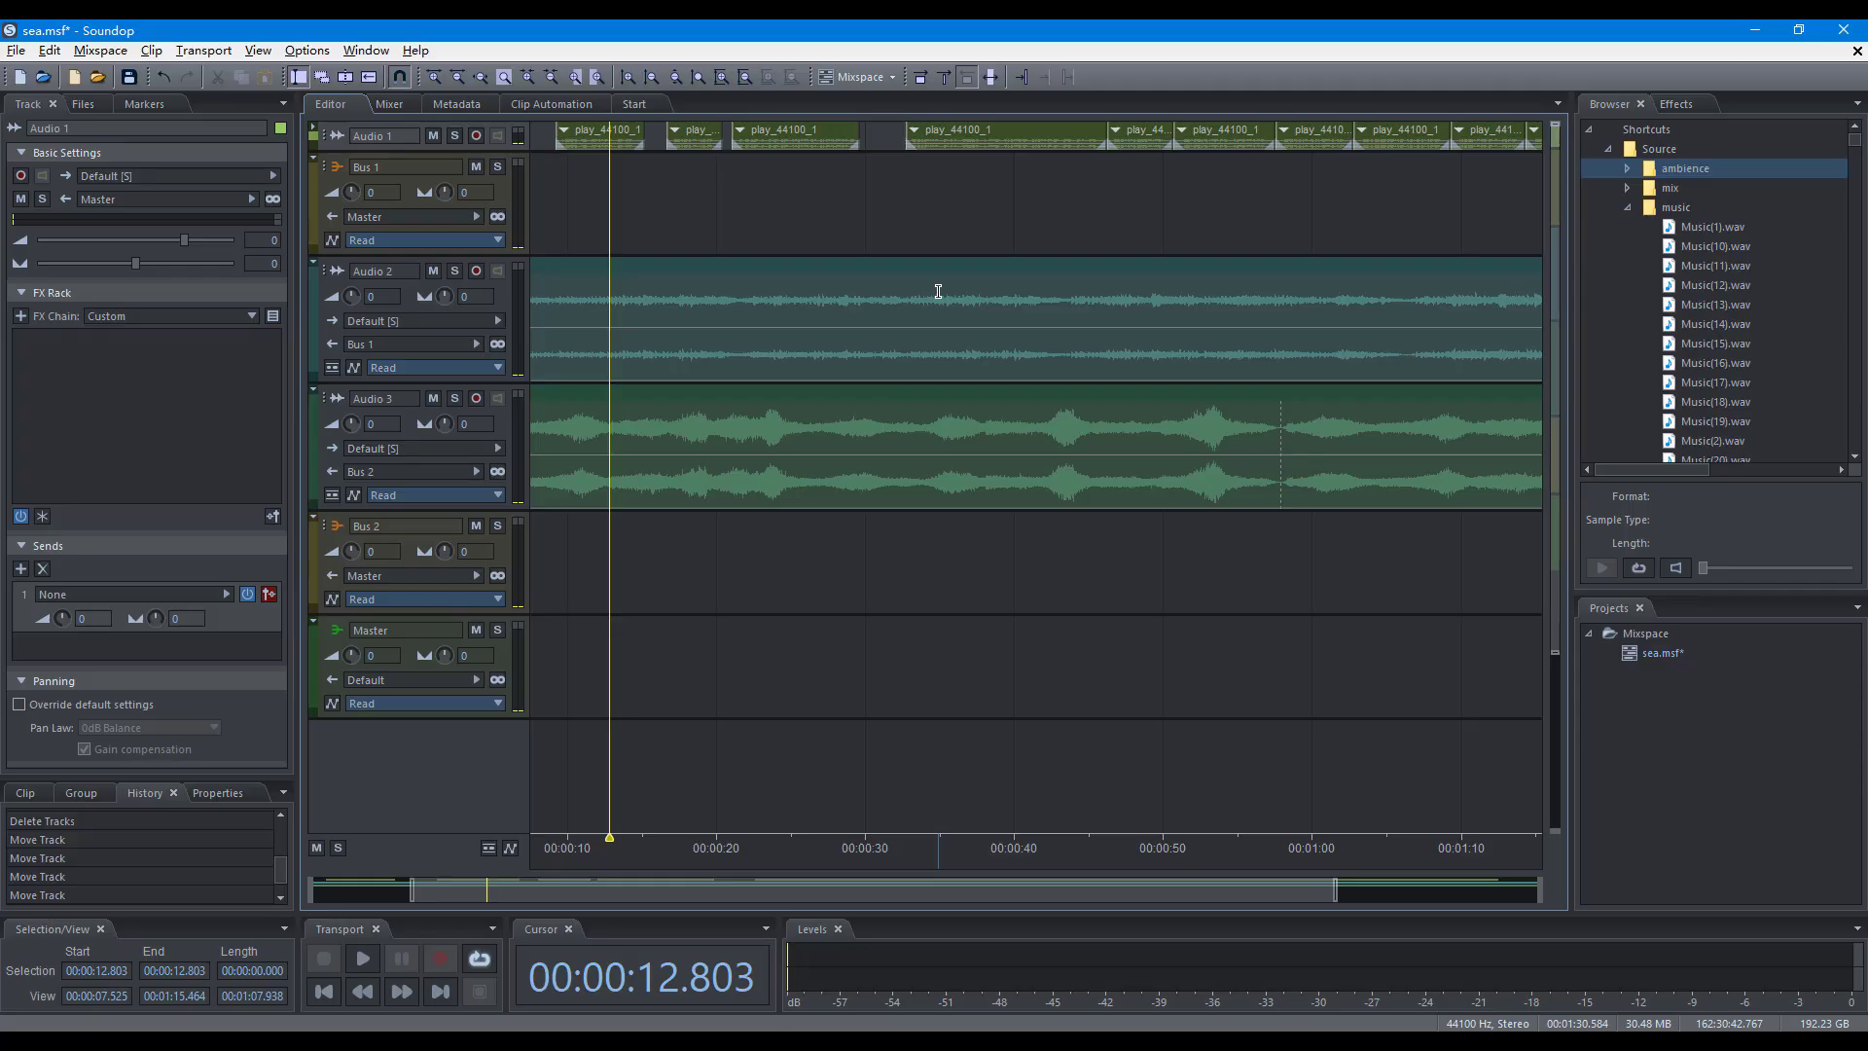
pyautogui.press('\\')
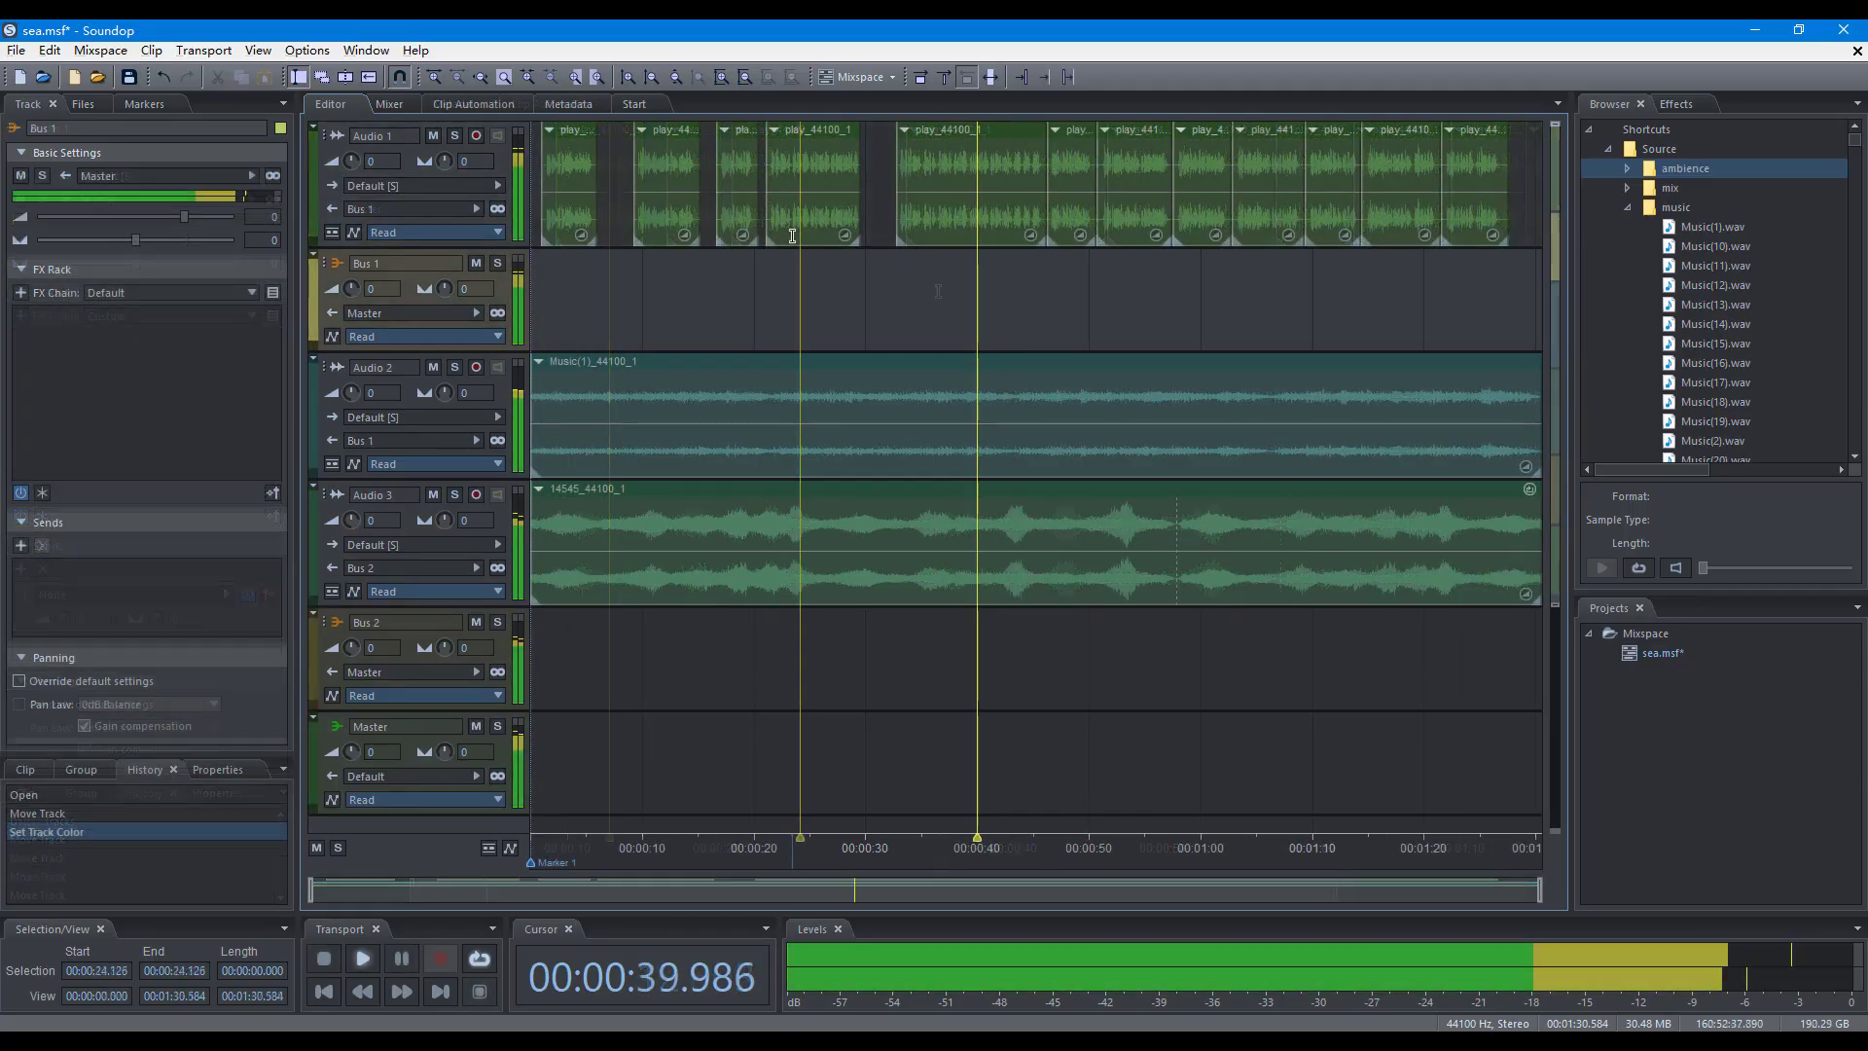
# Select the second track, Bus 1, during playback
pyautogui.press('2')
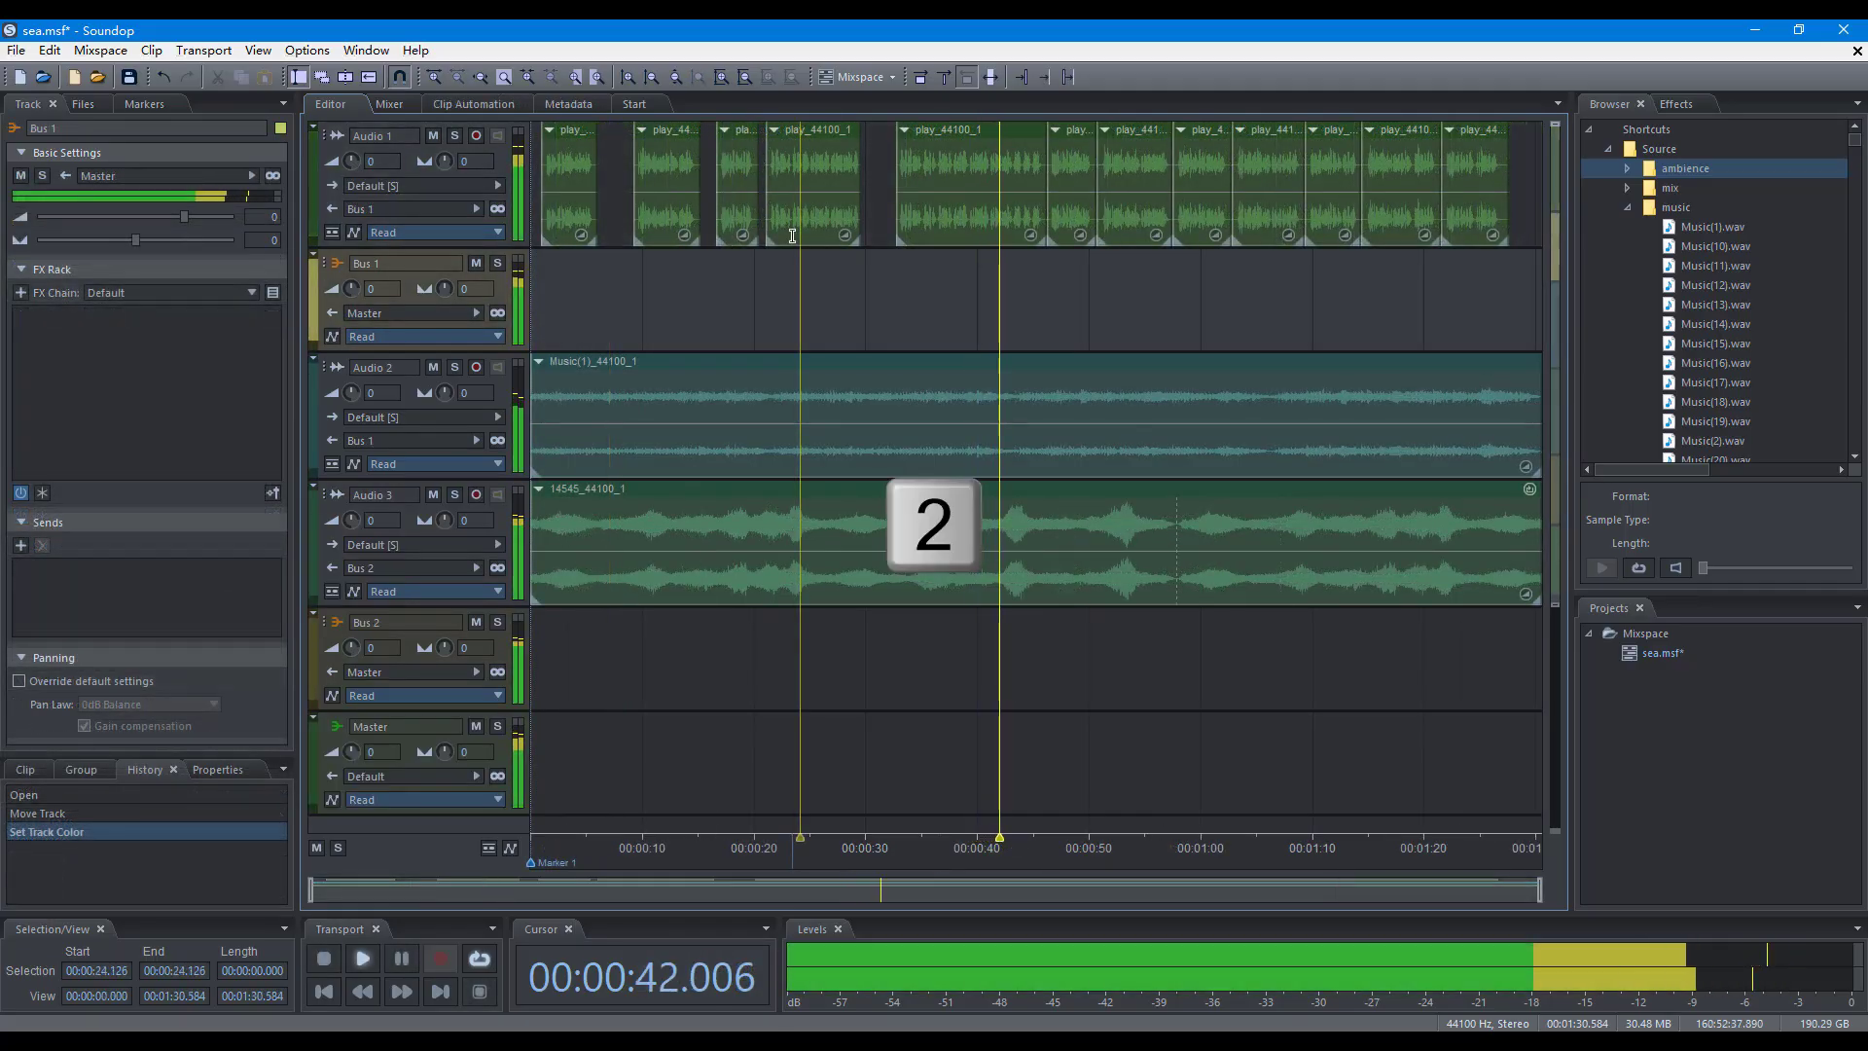
pyautogui.press('2')
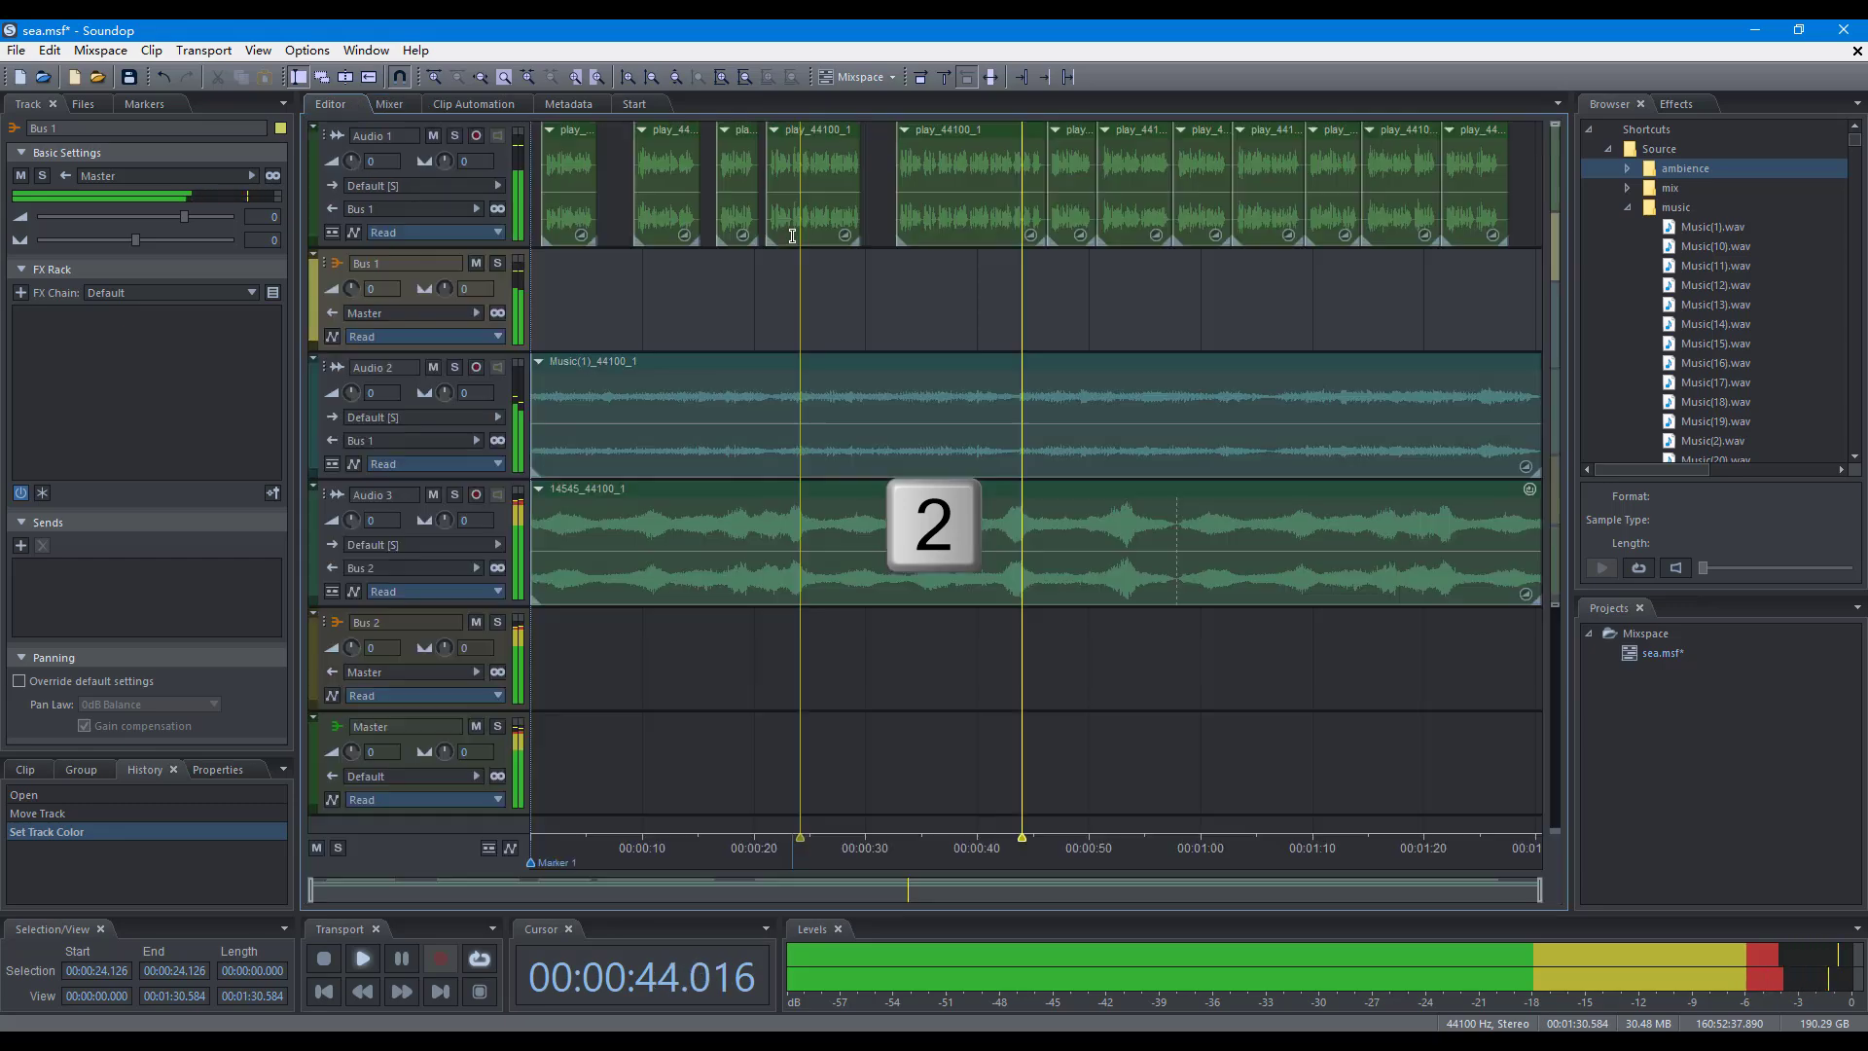
pyautogui.press('2')
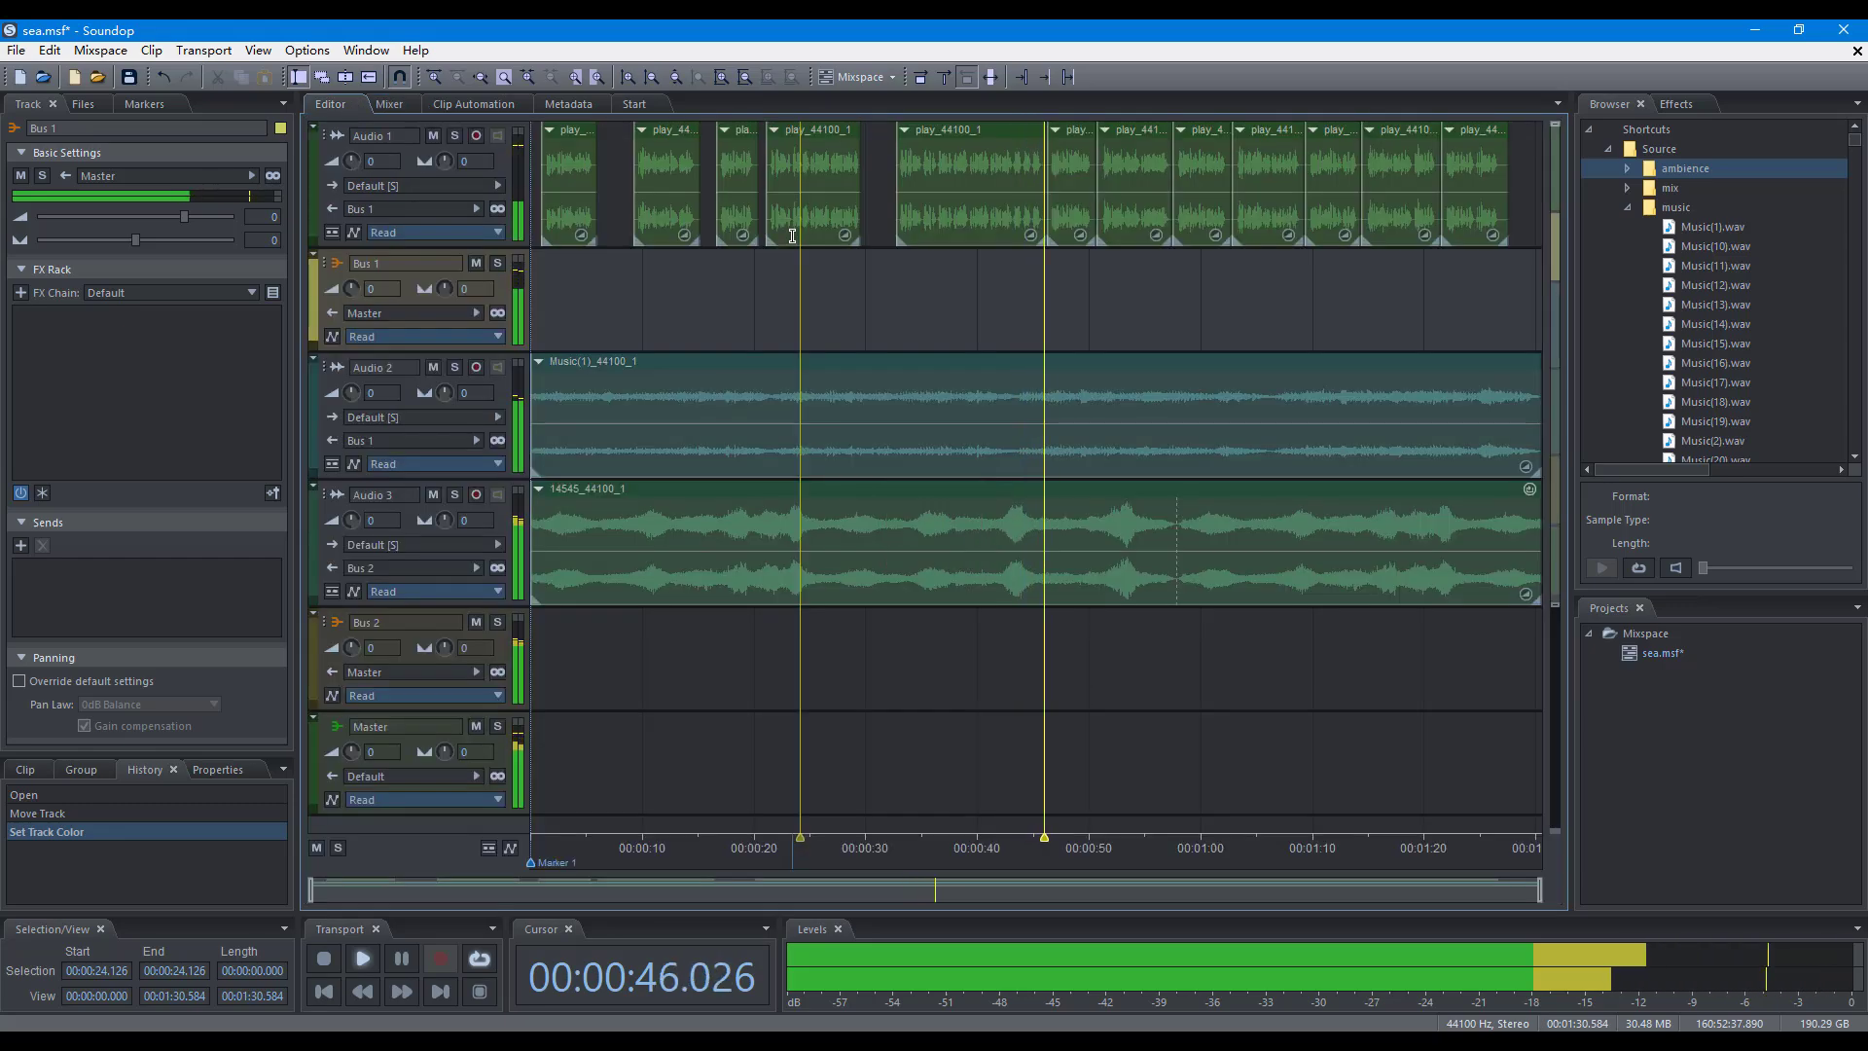